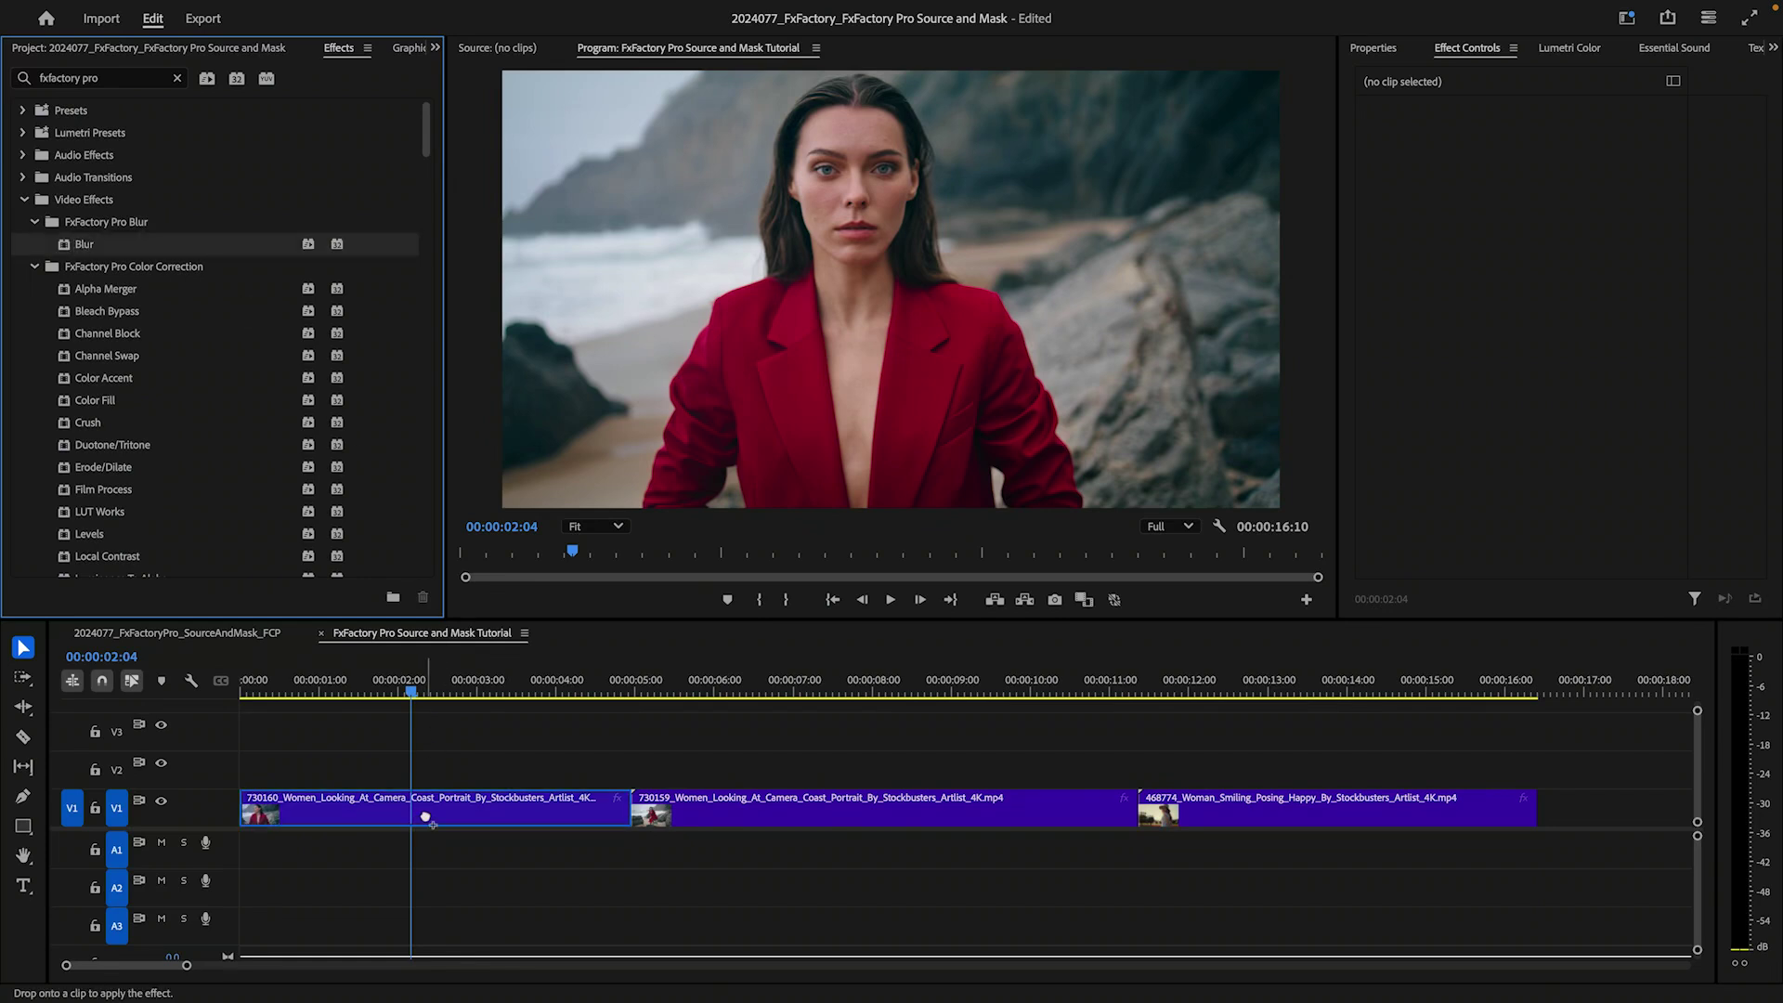
Step: Drag the FxFactory Pro Blur effect onto the first beach clip on track V1
drag(427, 818, 427, 817)
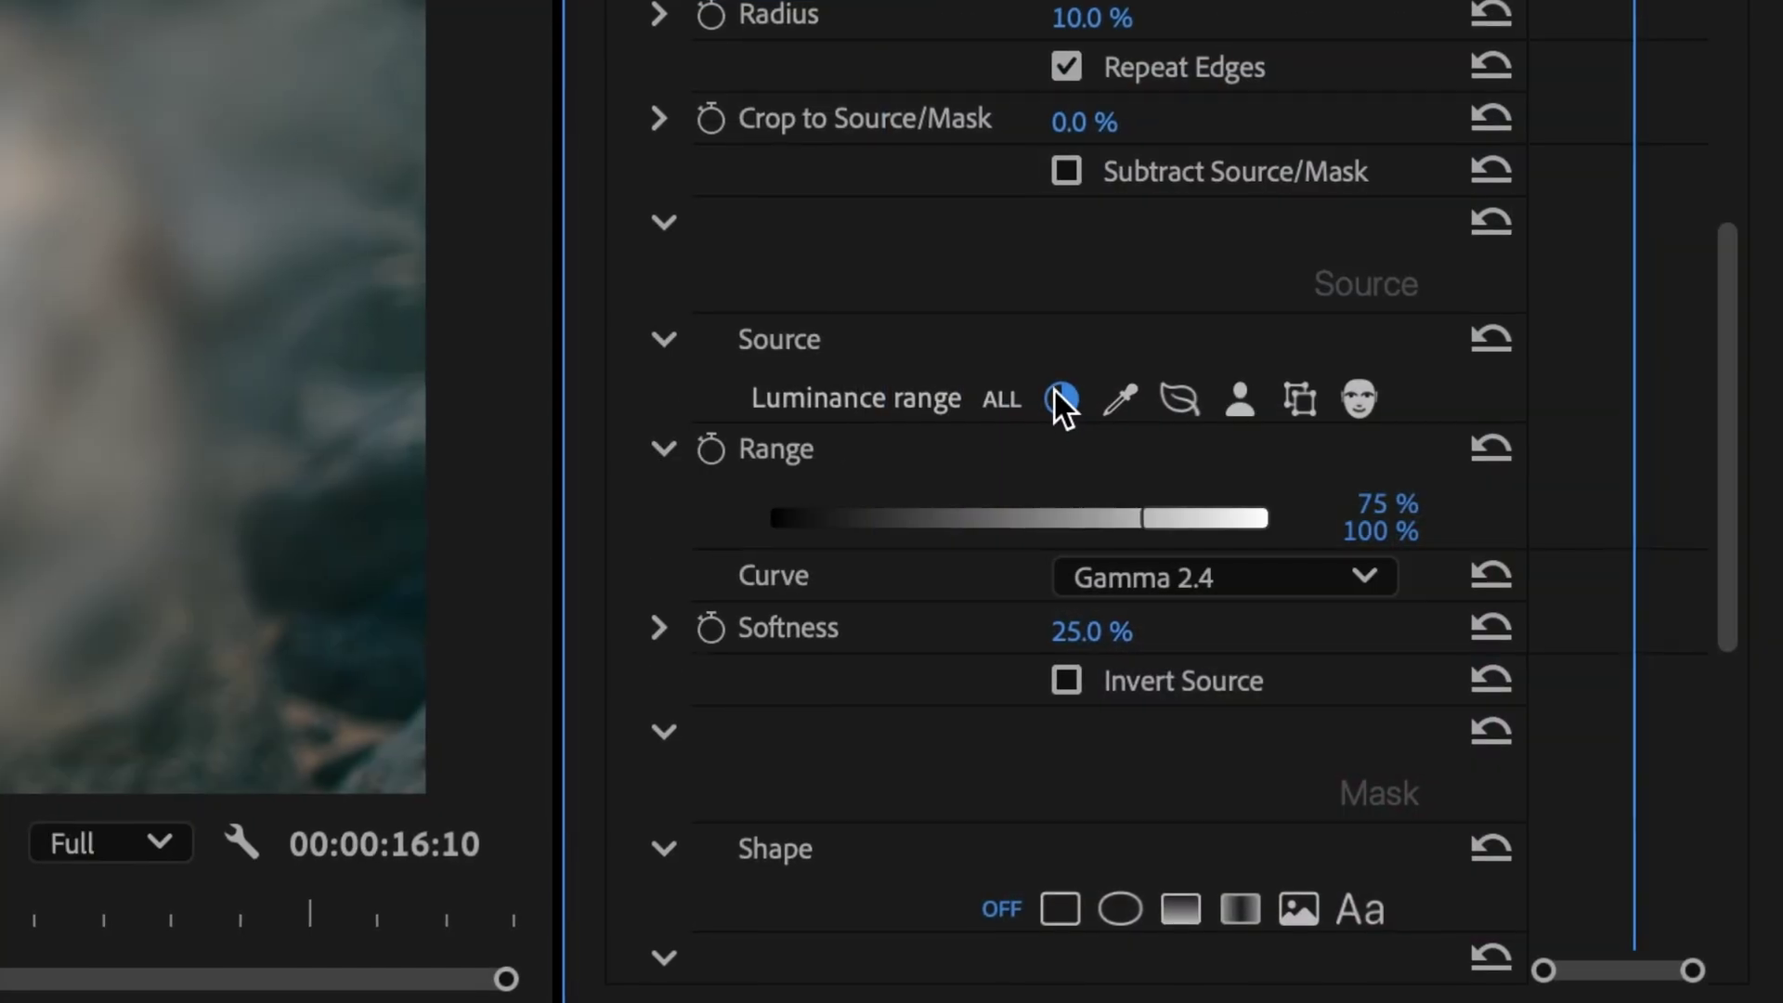
Step: Try the Color key, Edges only, Person contour, Object tracker and Face detection sources, then return to All pixels
click(1117, 392)
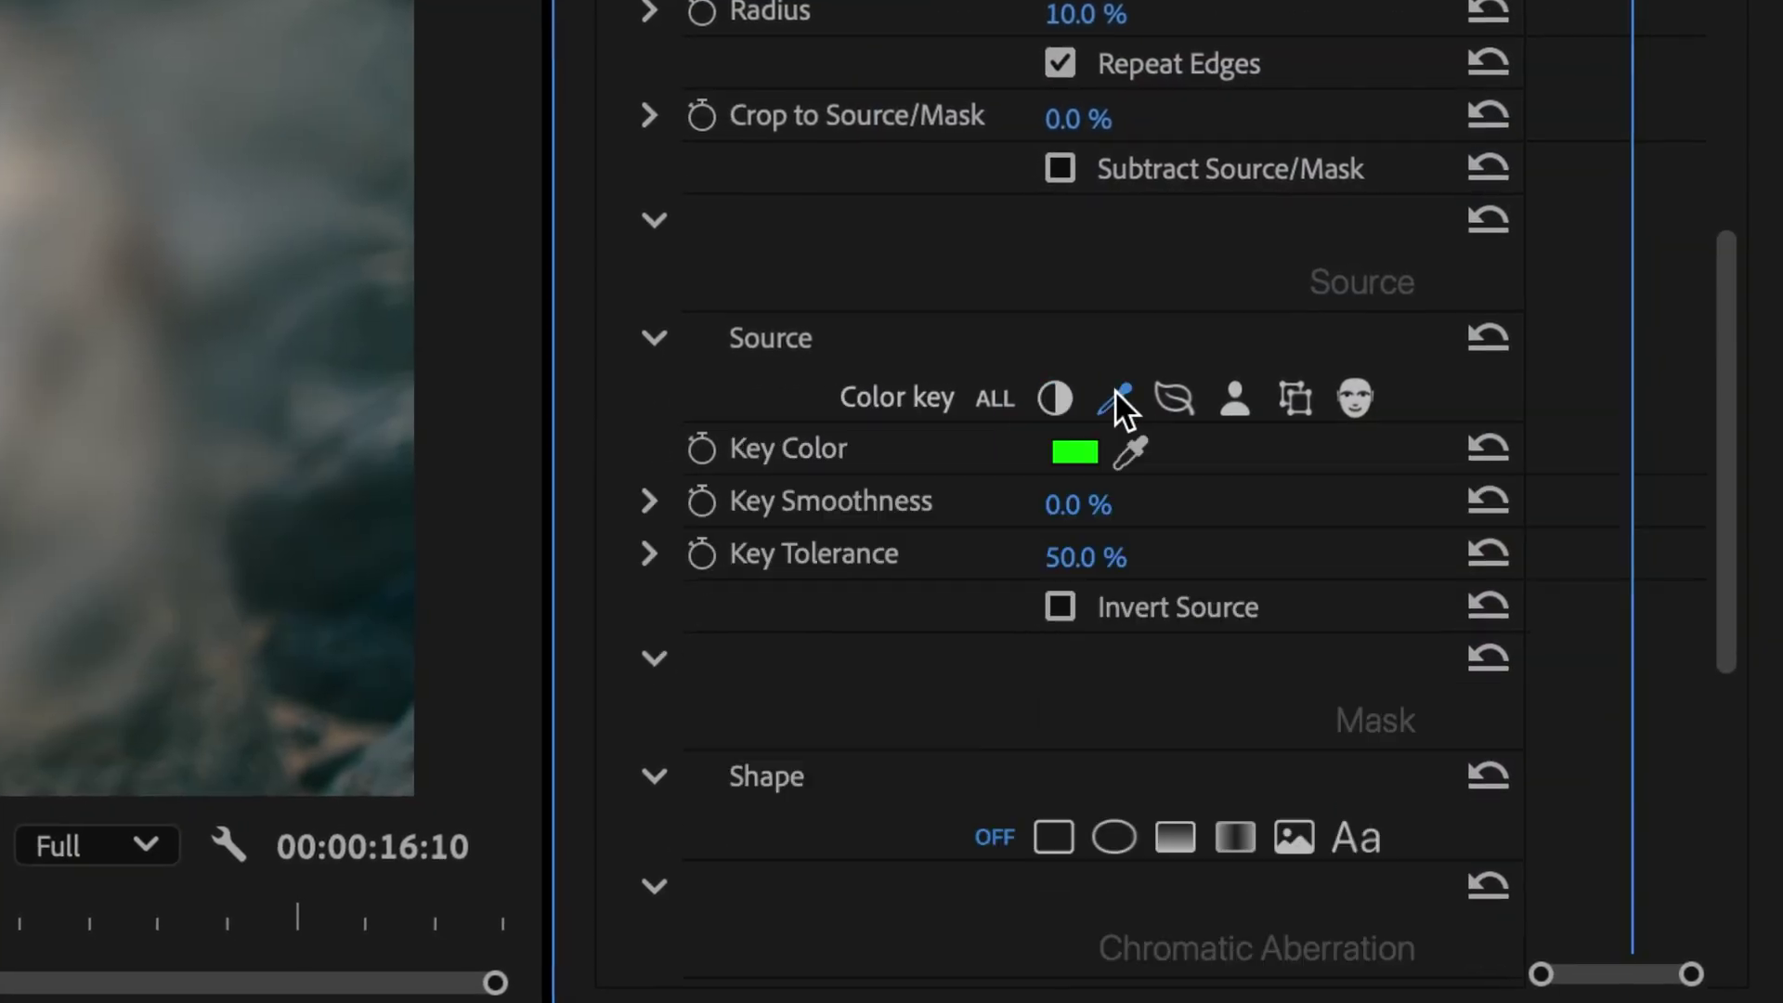
click(1161, 395)
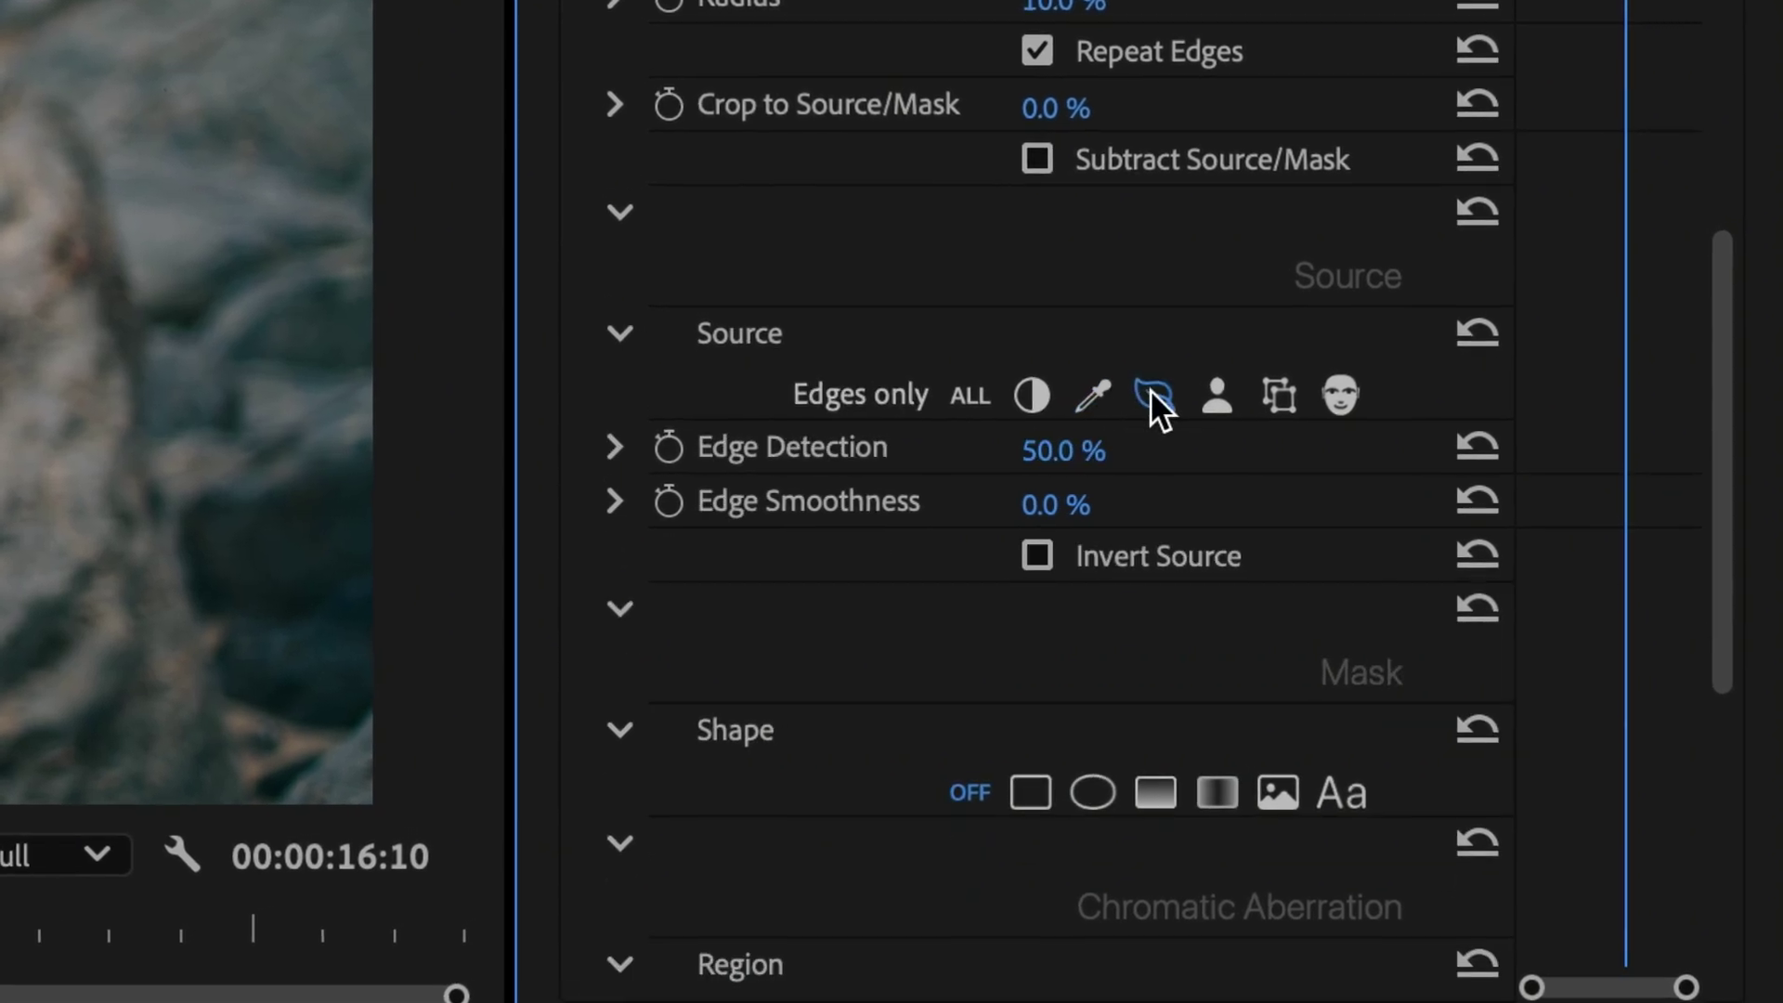
click(1198, 386)
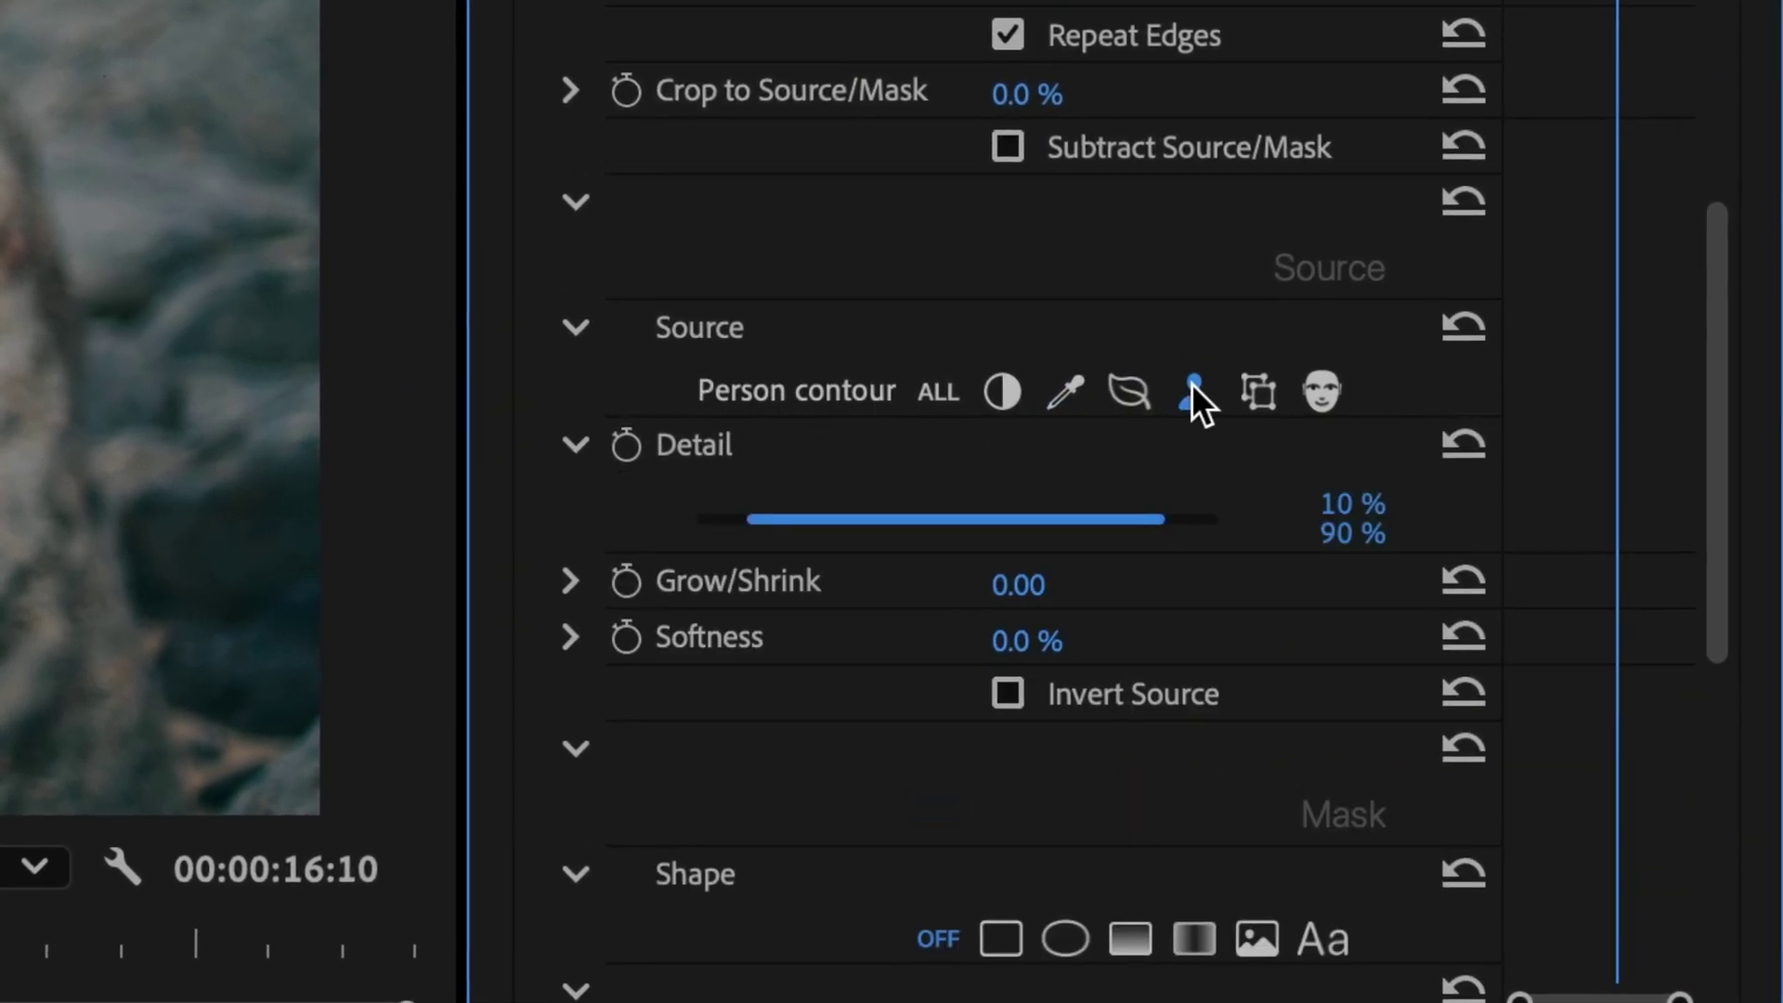
click(1246, 388)
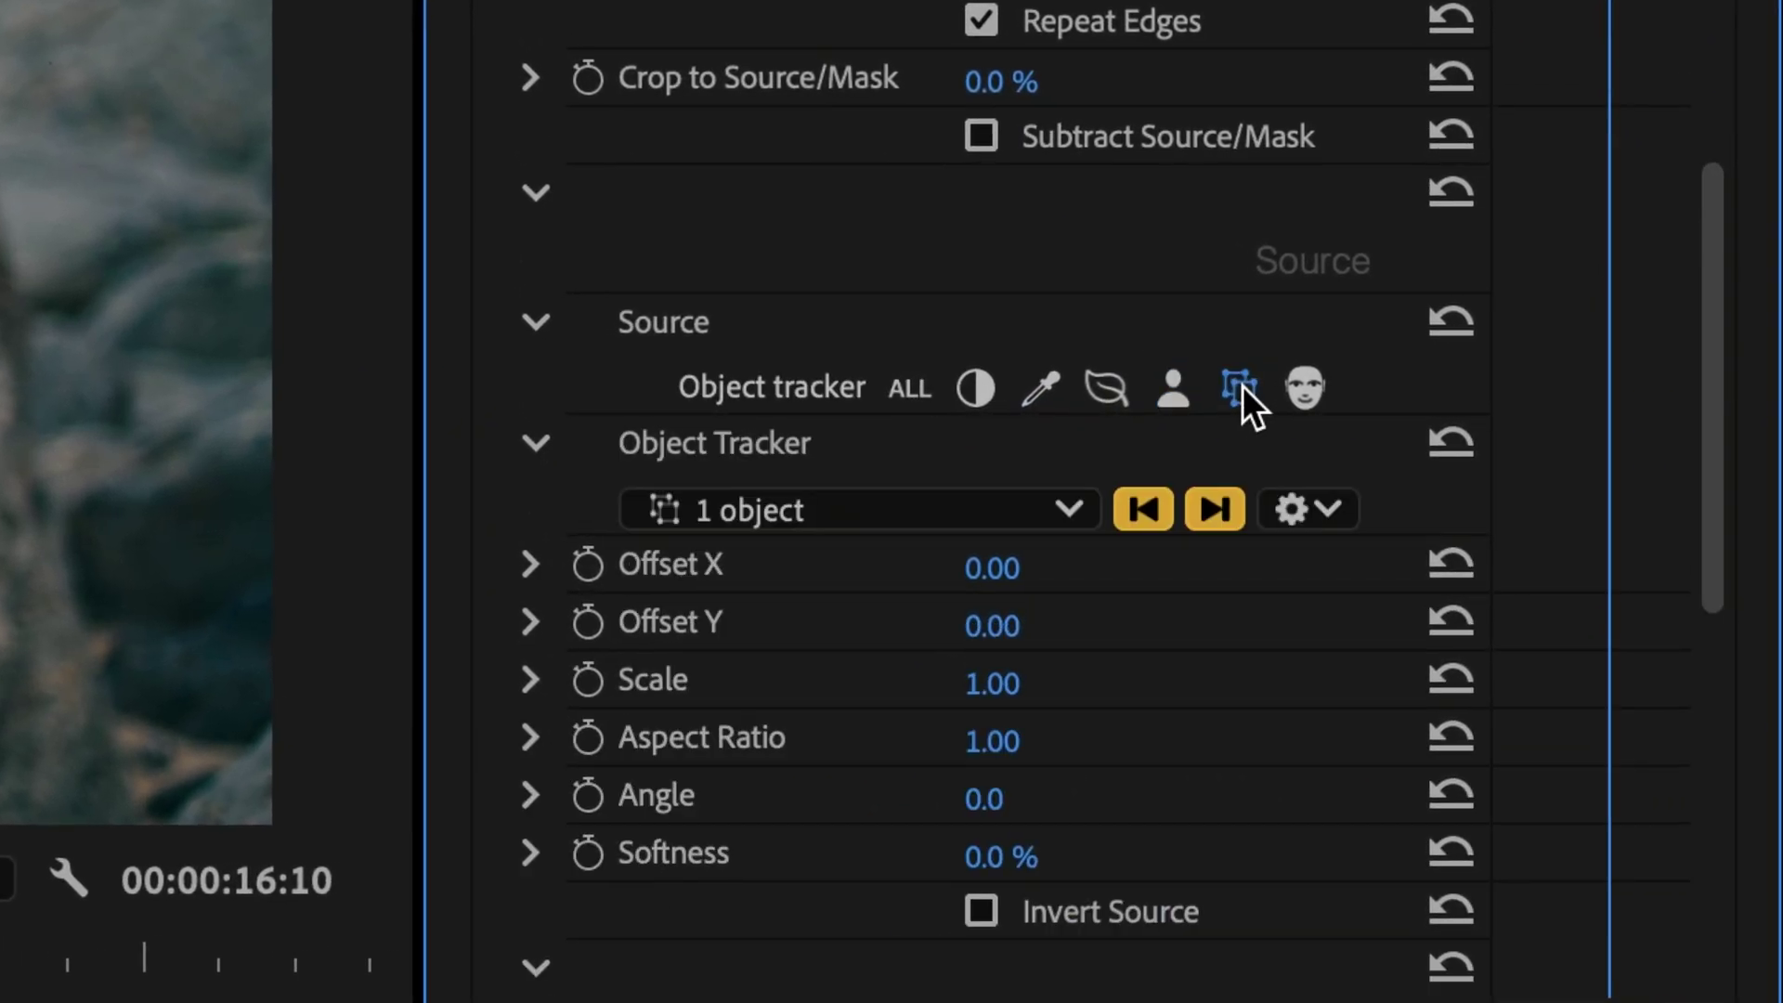
click(1298, 385)
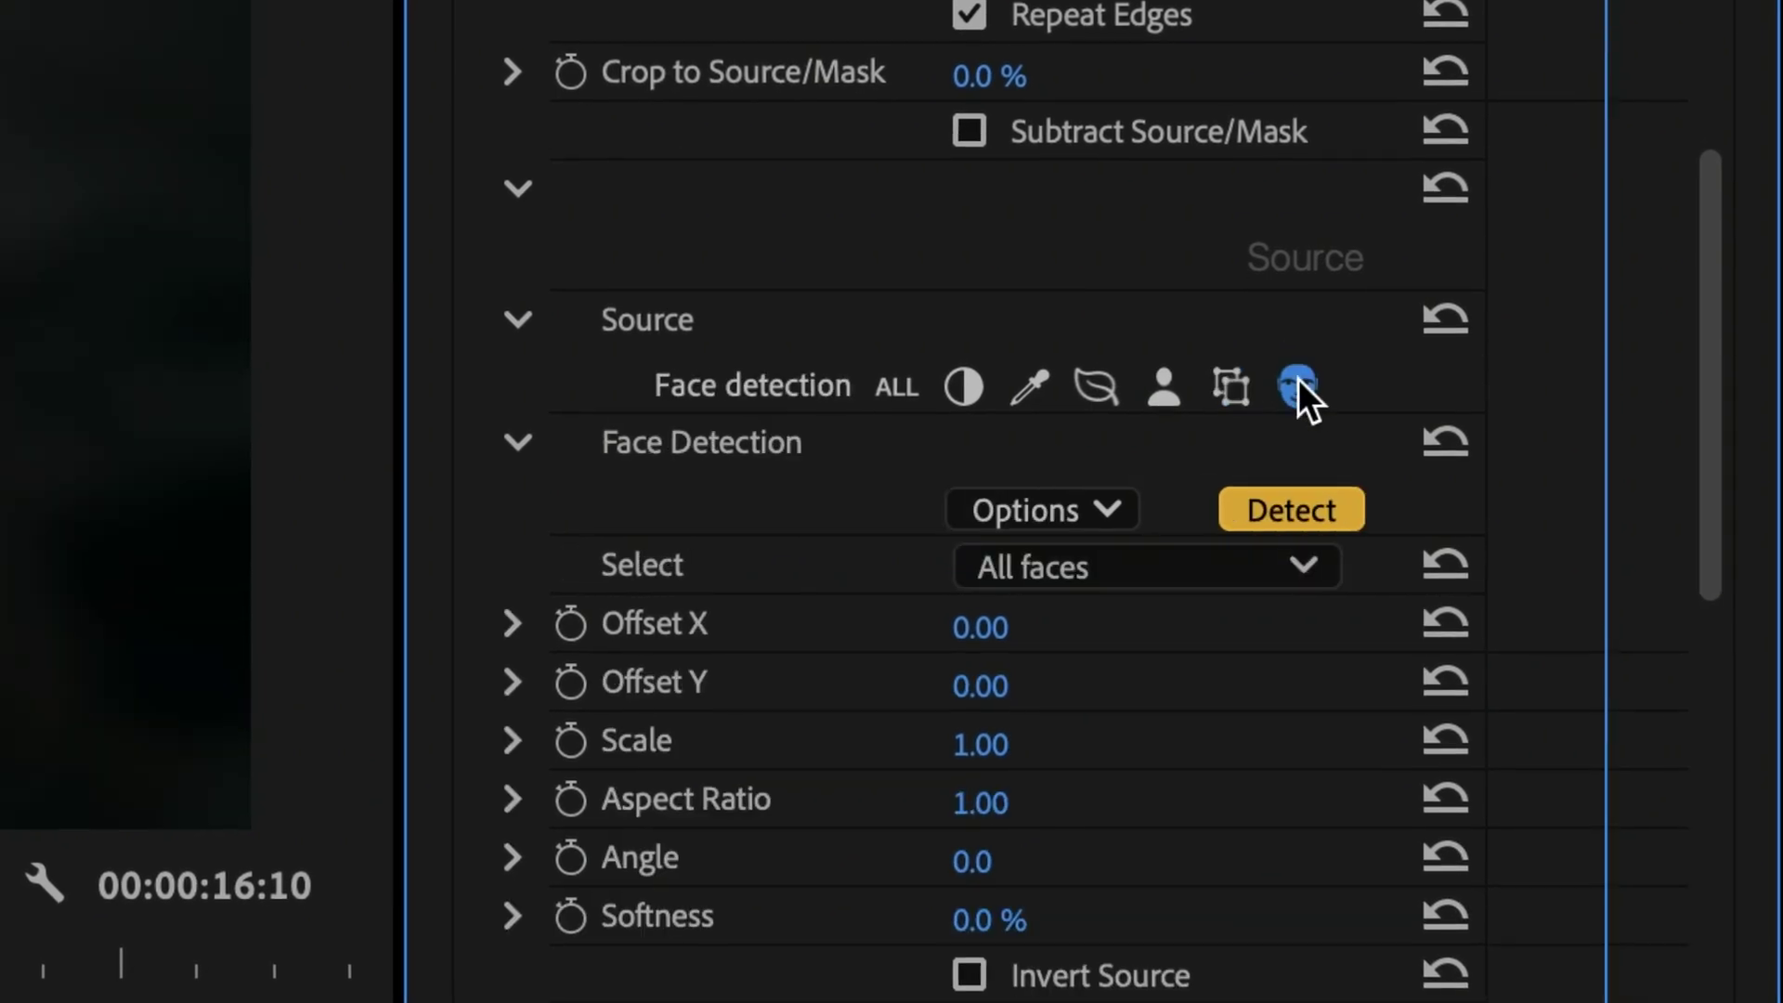
click(899, 388)
Step: Try the Gradient, Bar, Custom image and Text mask shapes
scroll(1021, 464, down, 2)
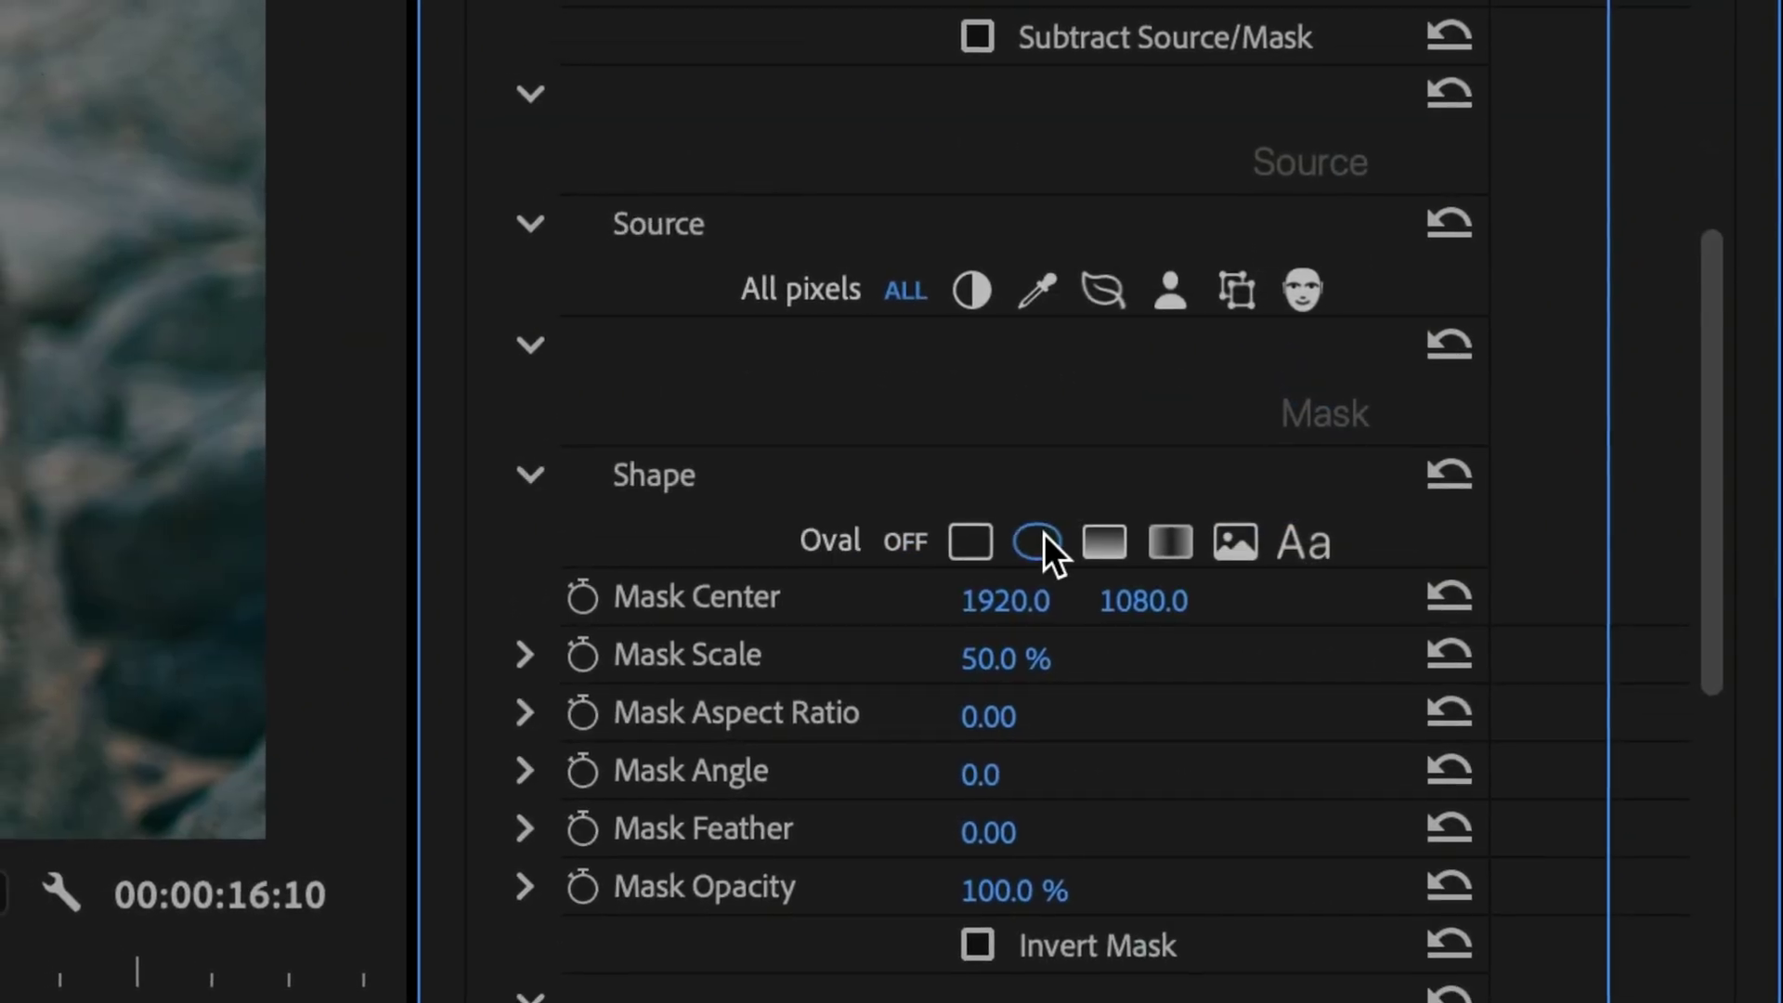
click(1101, 543)
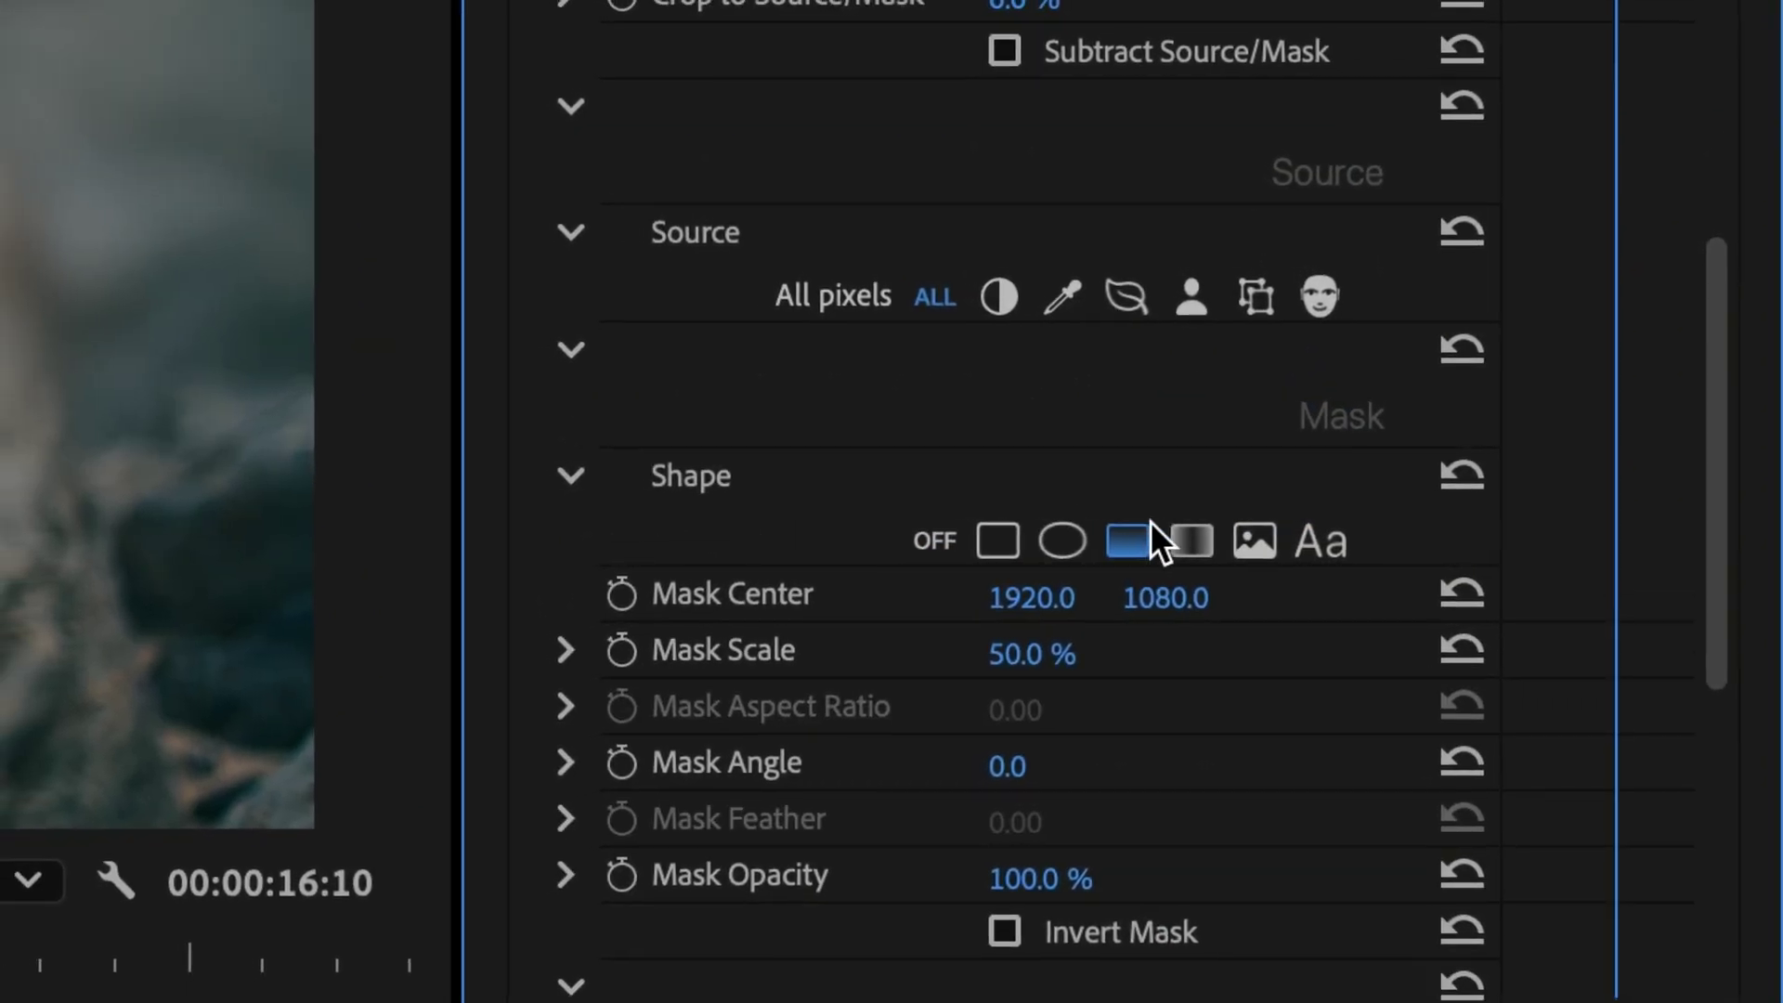
click(1181, 540)
click(1266, 541)
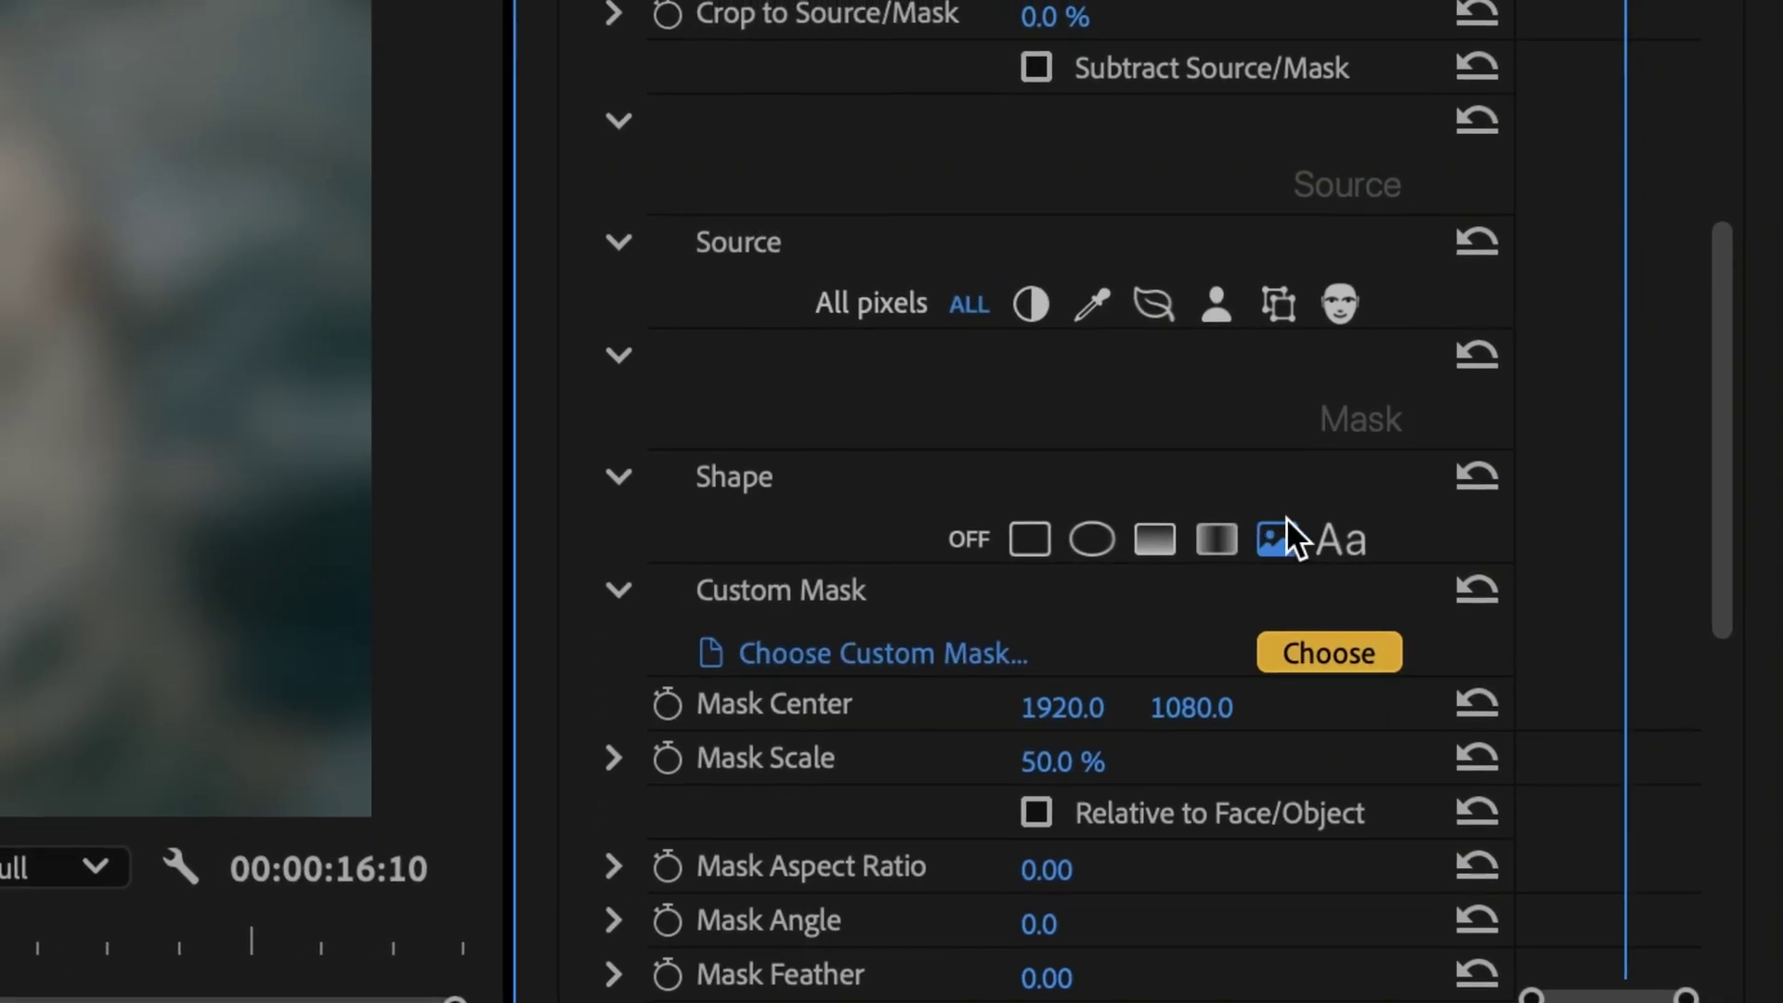
click(1335, 540)
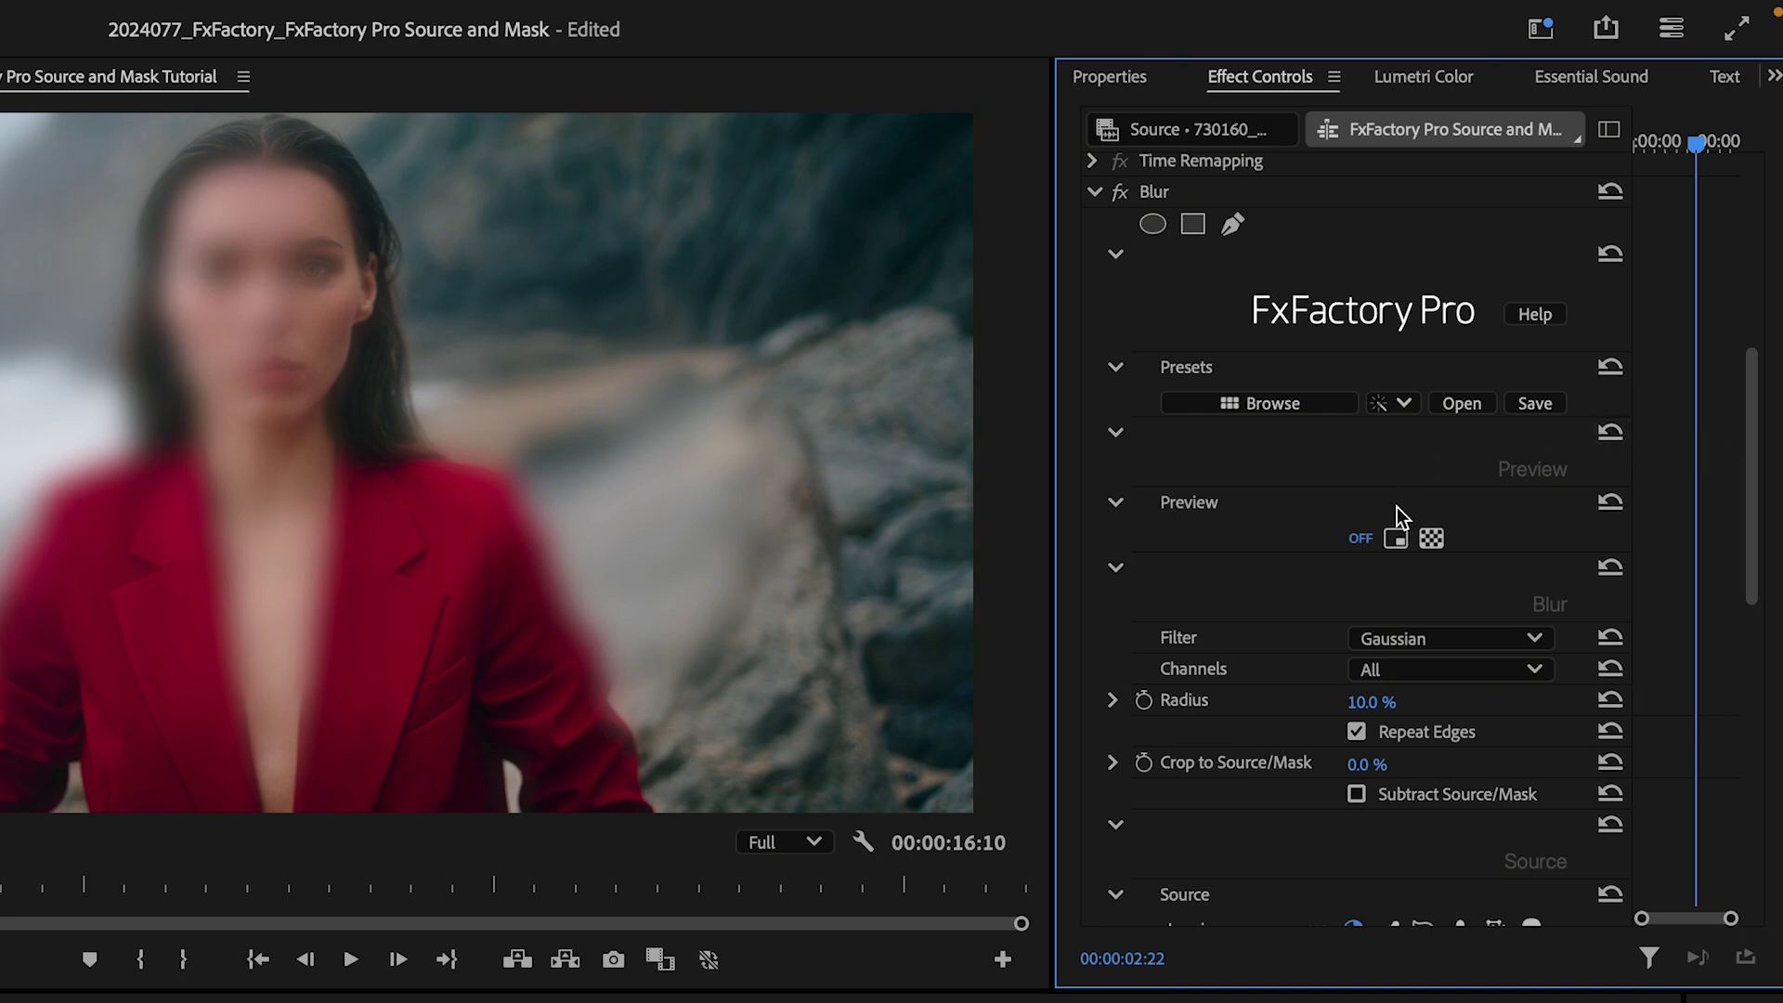
Step: Enable the PiP matte preview and set the Luminance range to 75–100% with 36% Softness
click(1397, 537)
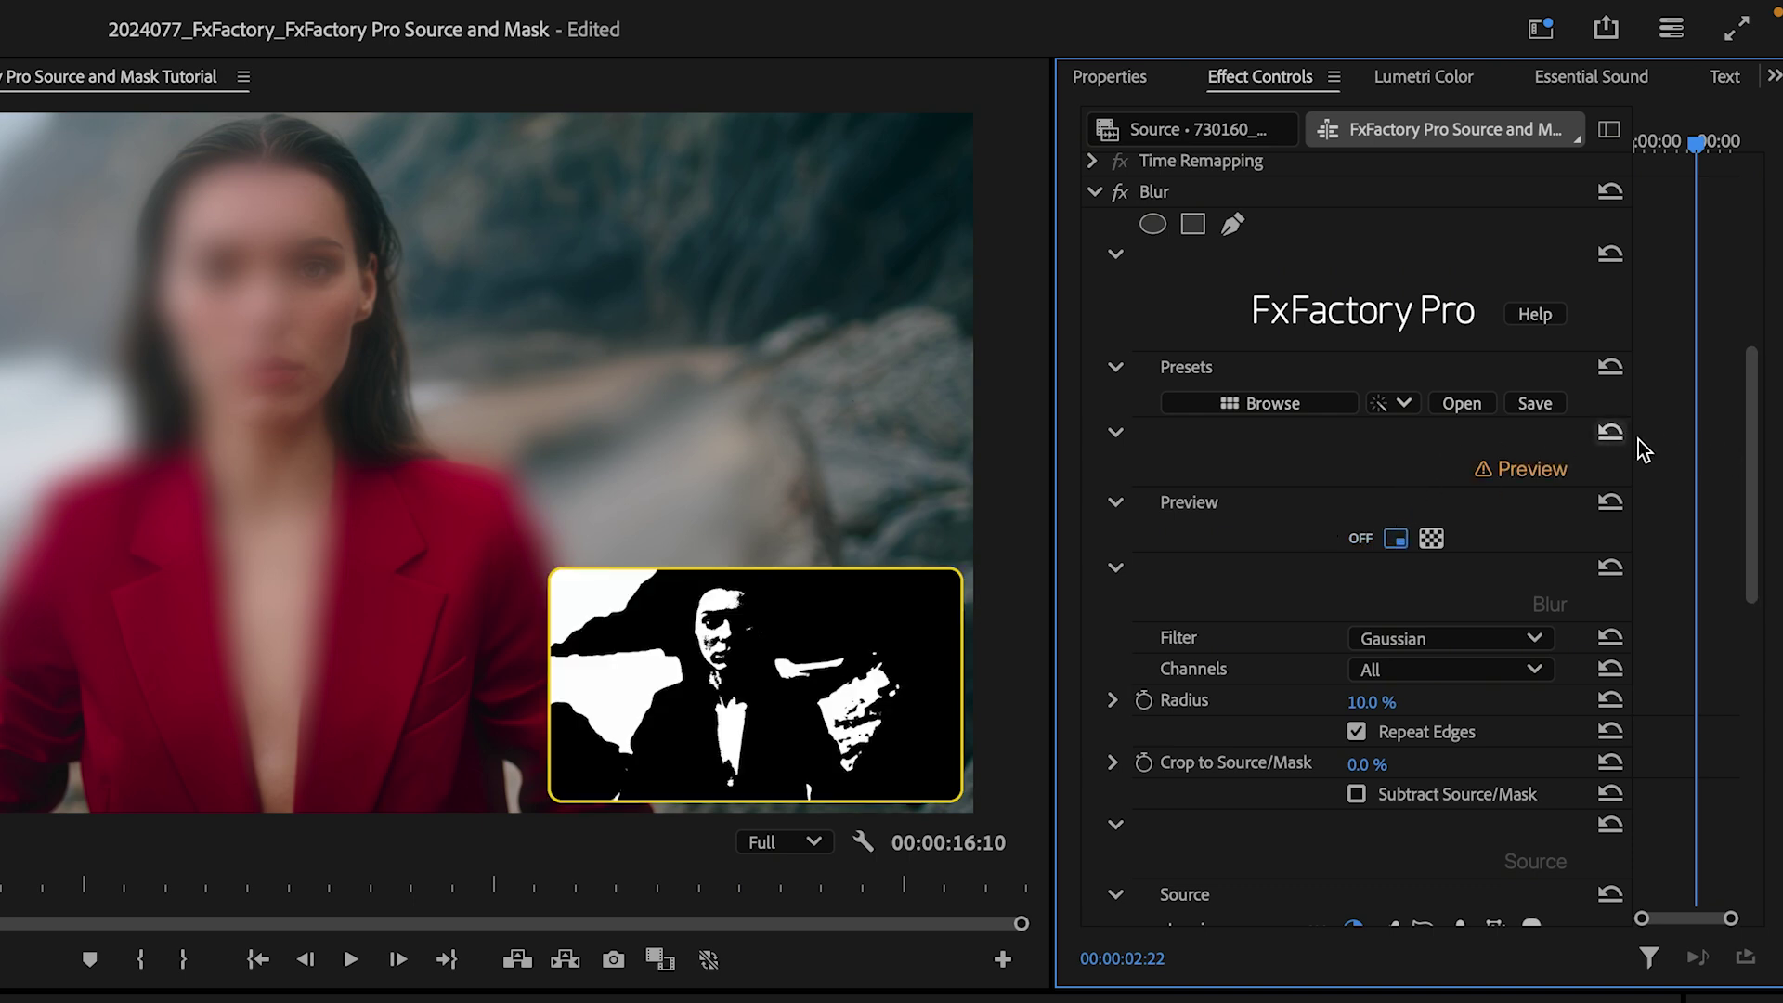
drag(1758, 483, 1763, 637)
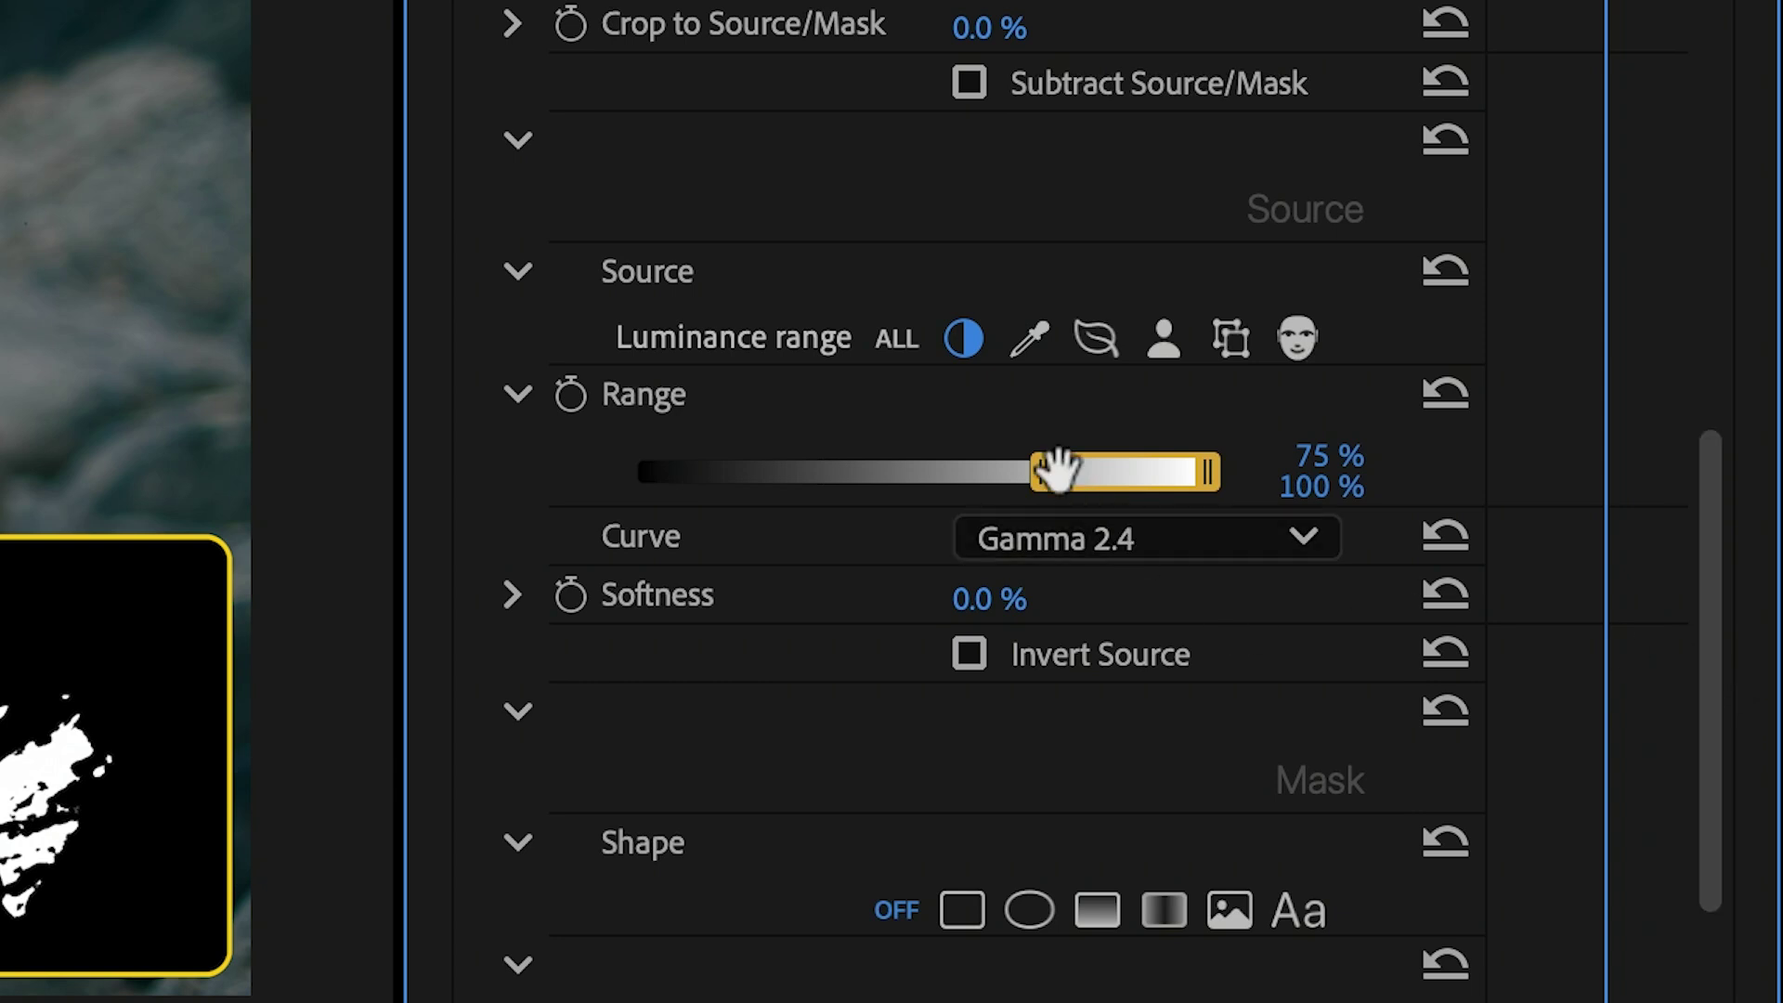
drag(1057, 469, 1002, 472)
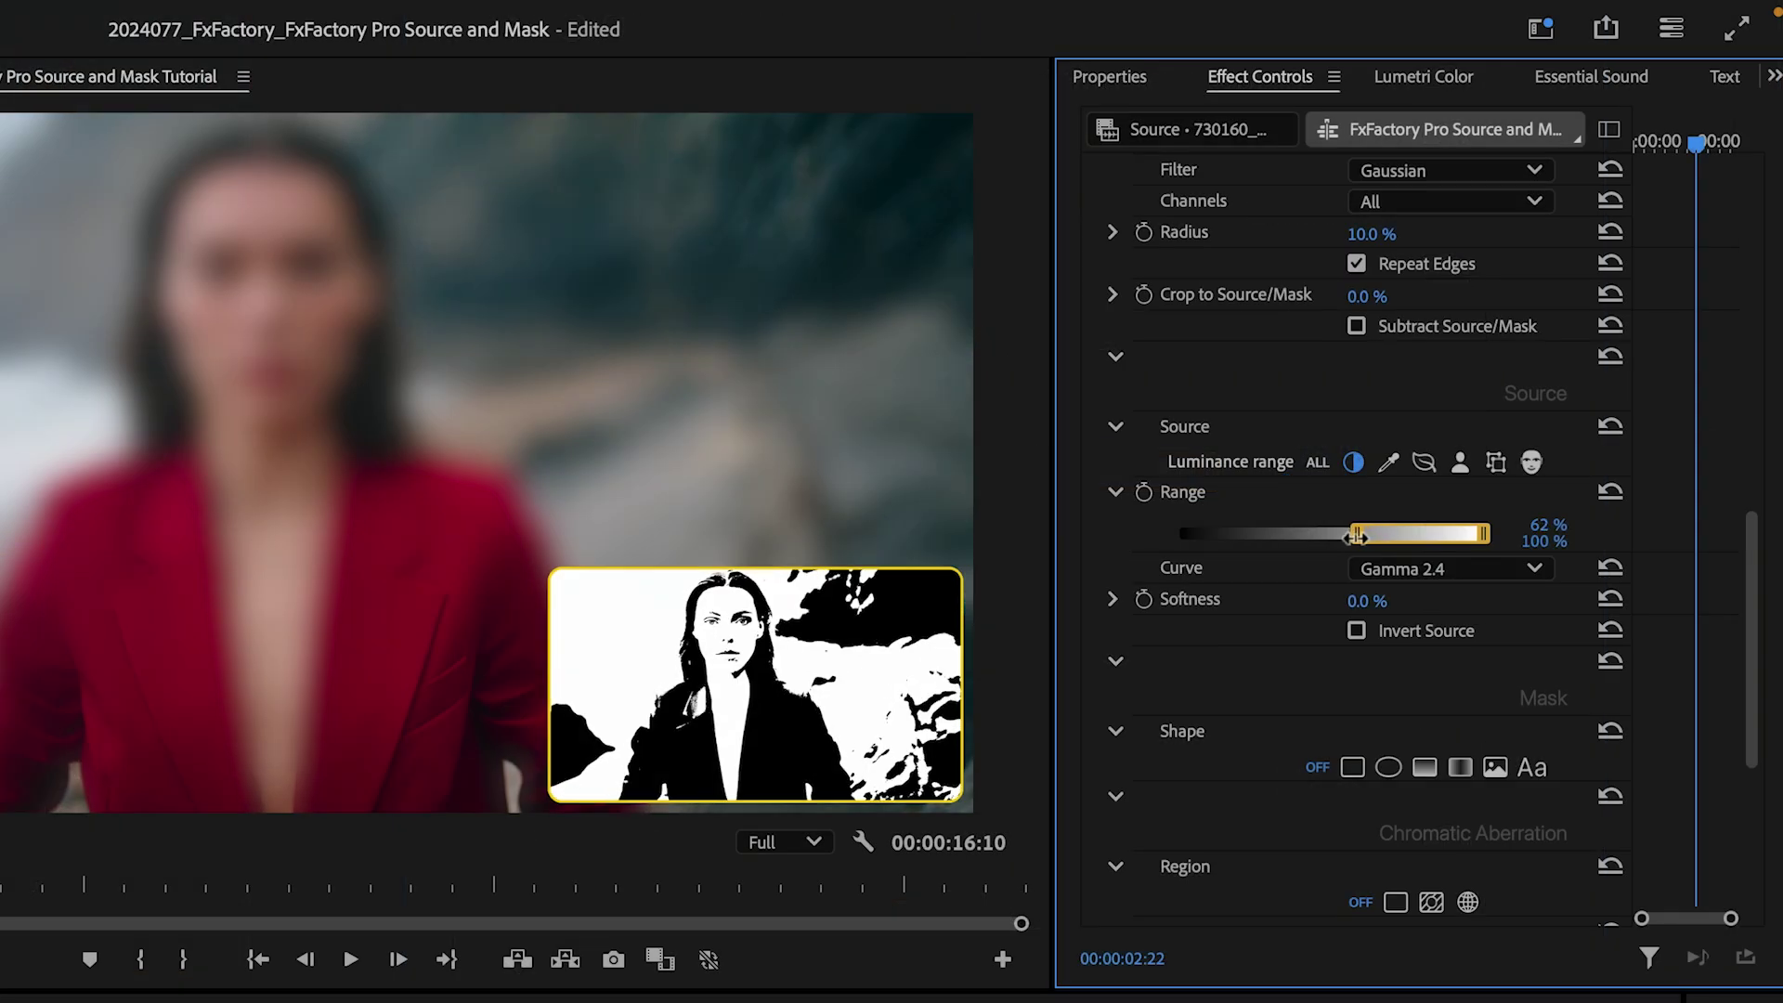
drag(1356, 537, 1395, 535)
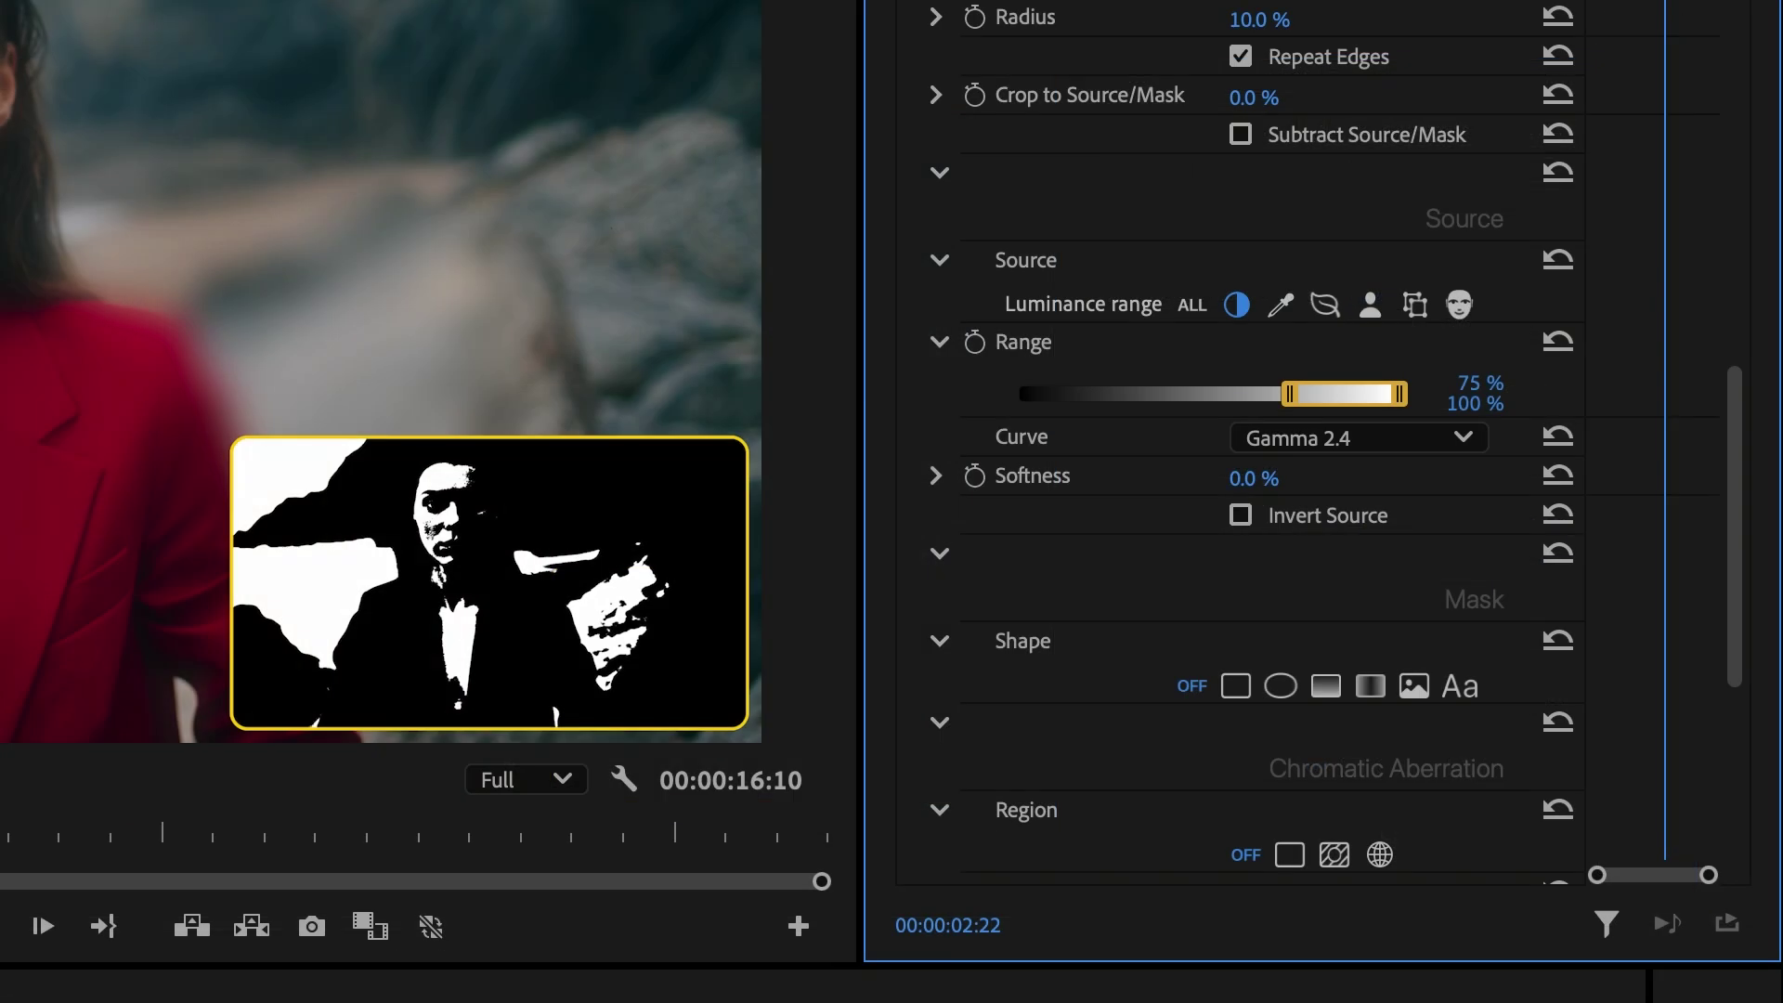
drag(1254, 478, 1326, 478)
click(1306, 211)
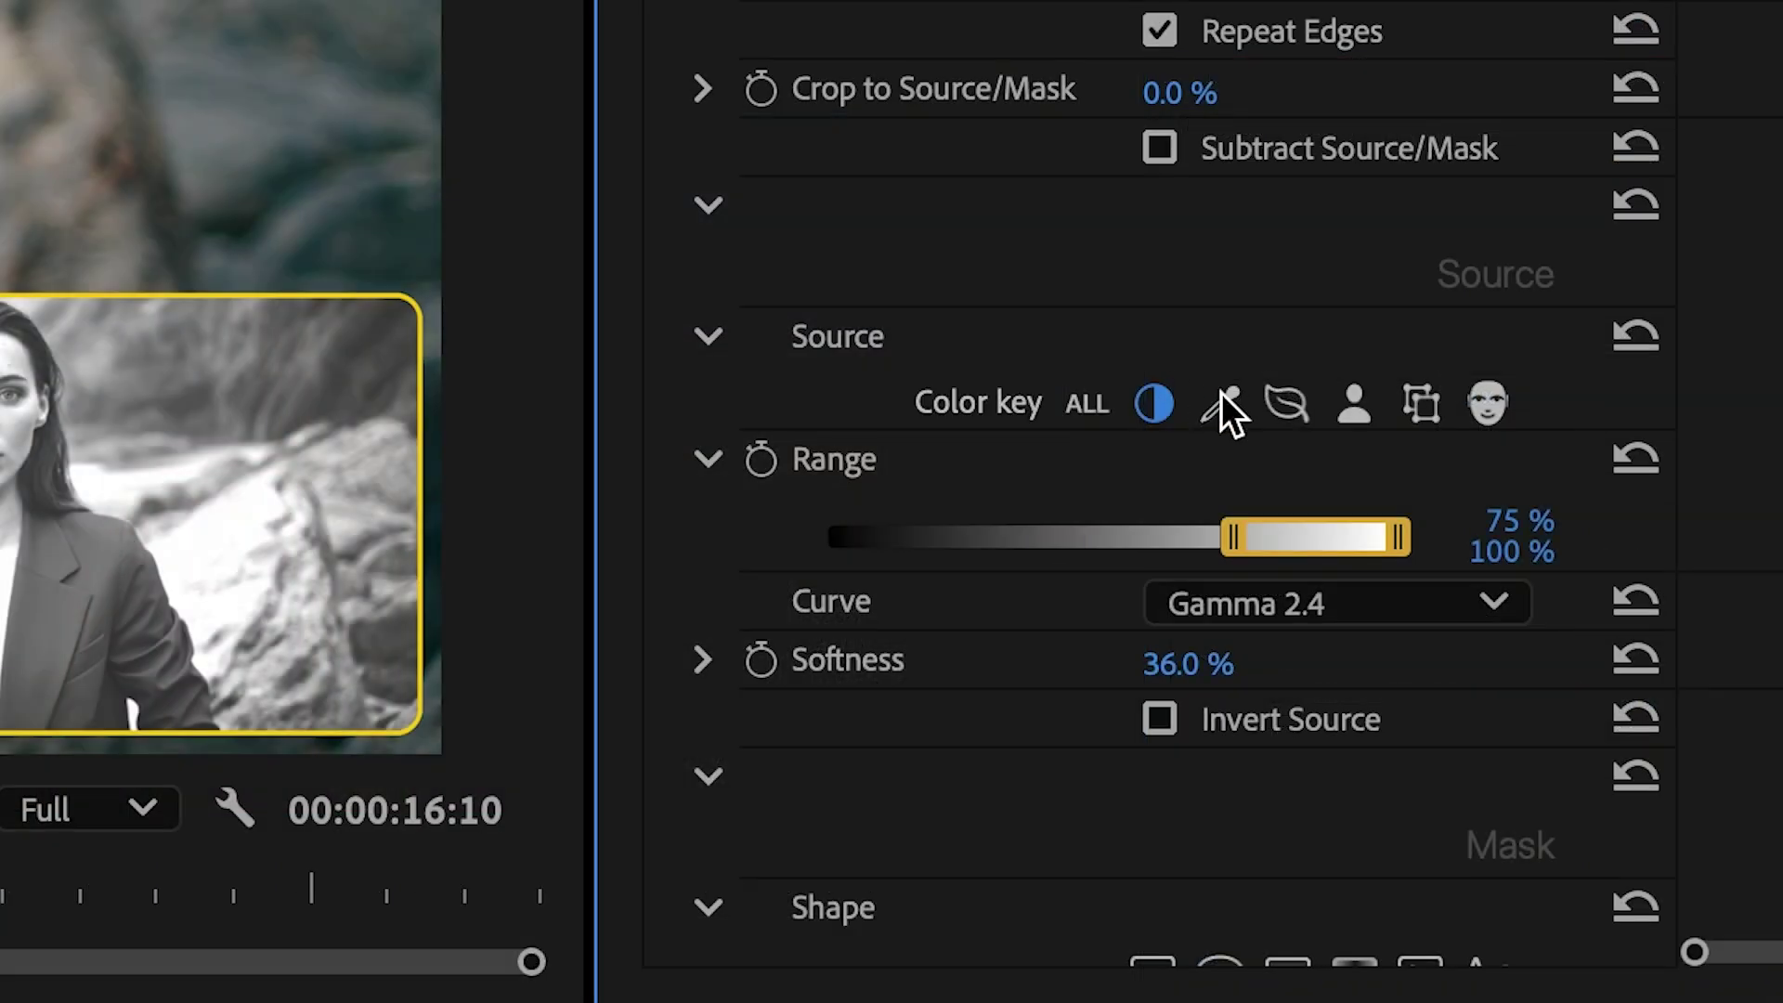
Step: Key the blur on the red jacket, raise the Radius to about 18%, then switch to inverted Edges only
click(1222, 405)
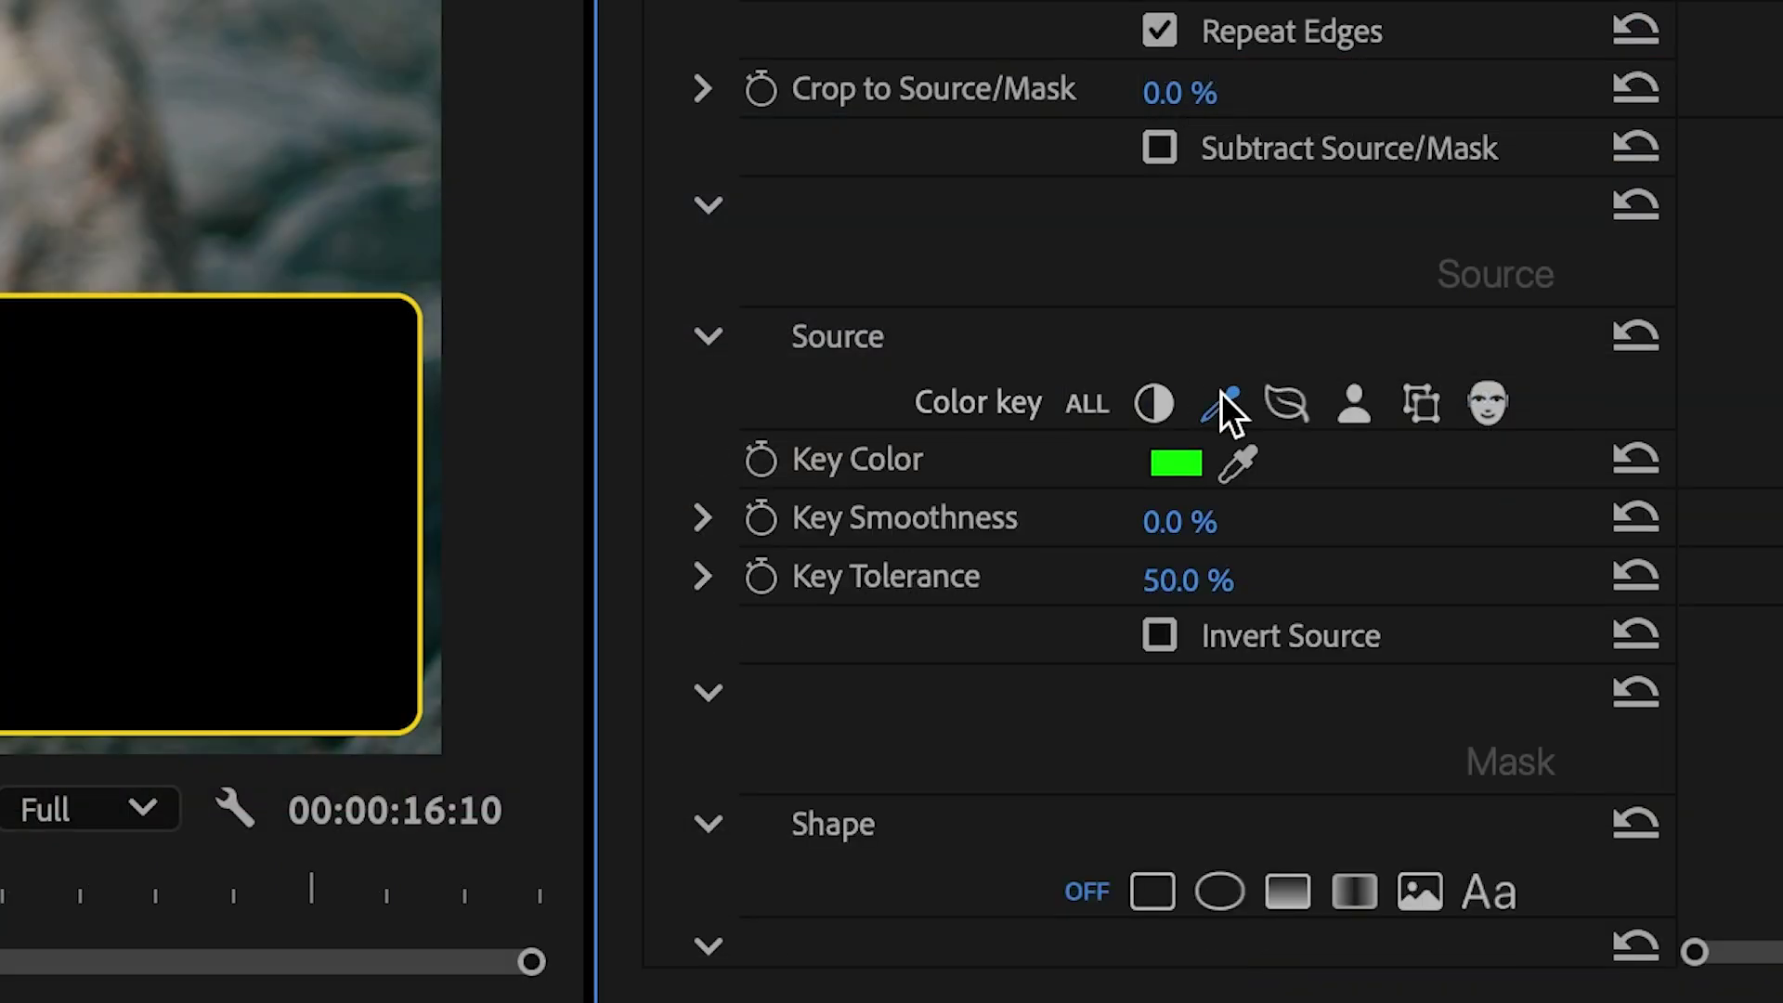
click(1238, 461)
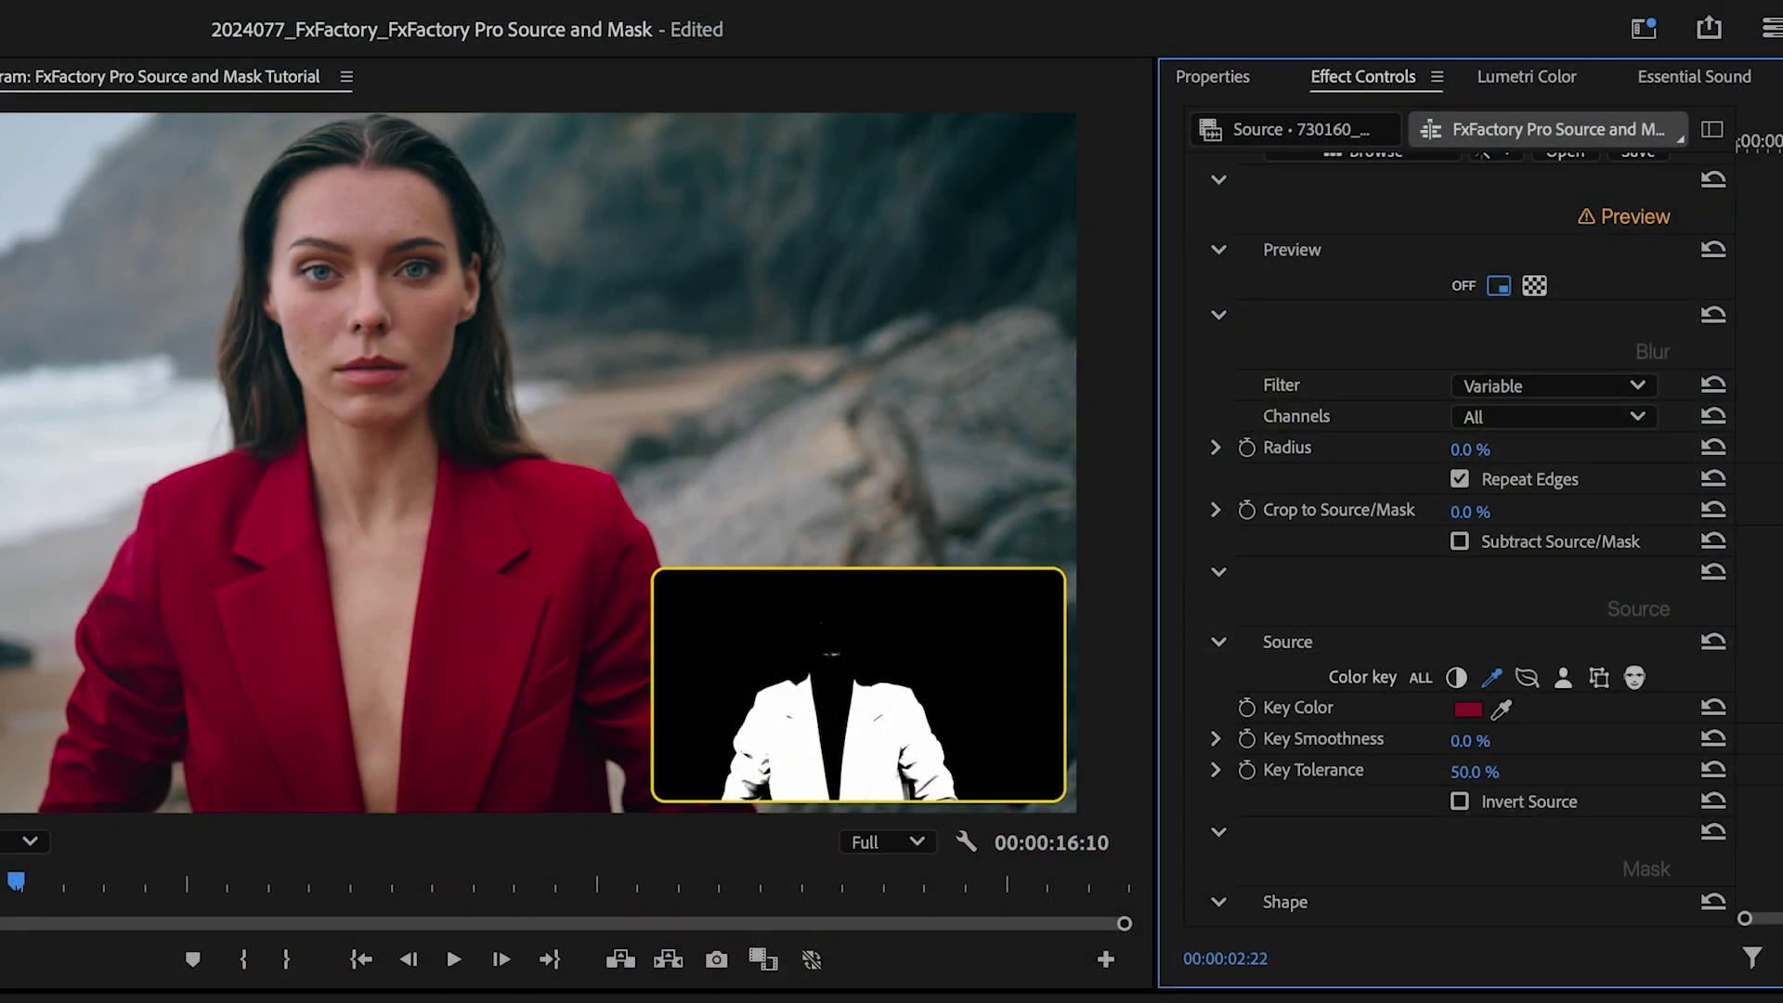
drag(1470, 449, 1523, 449)
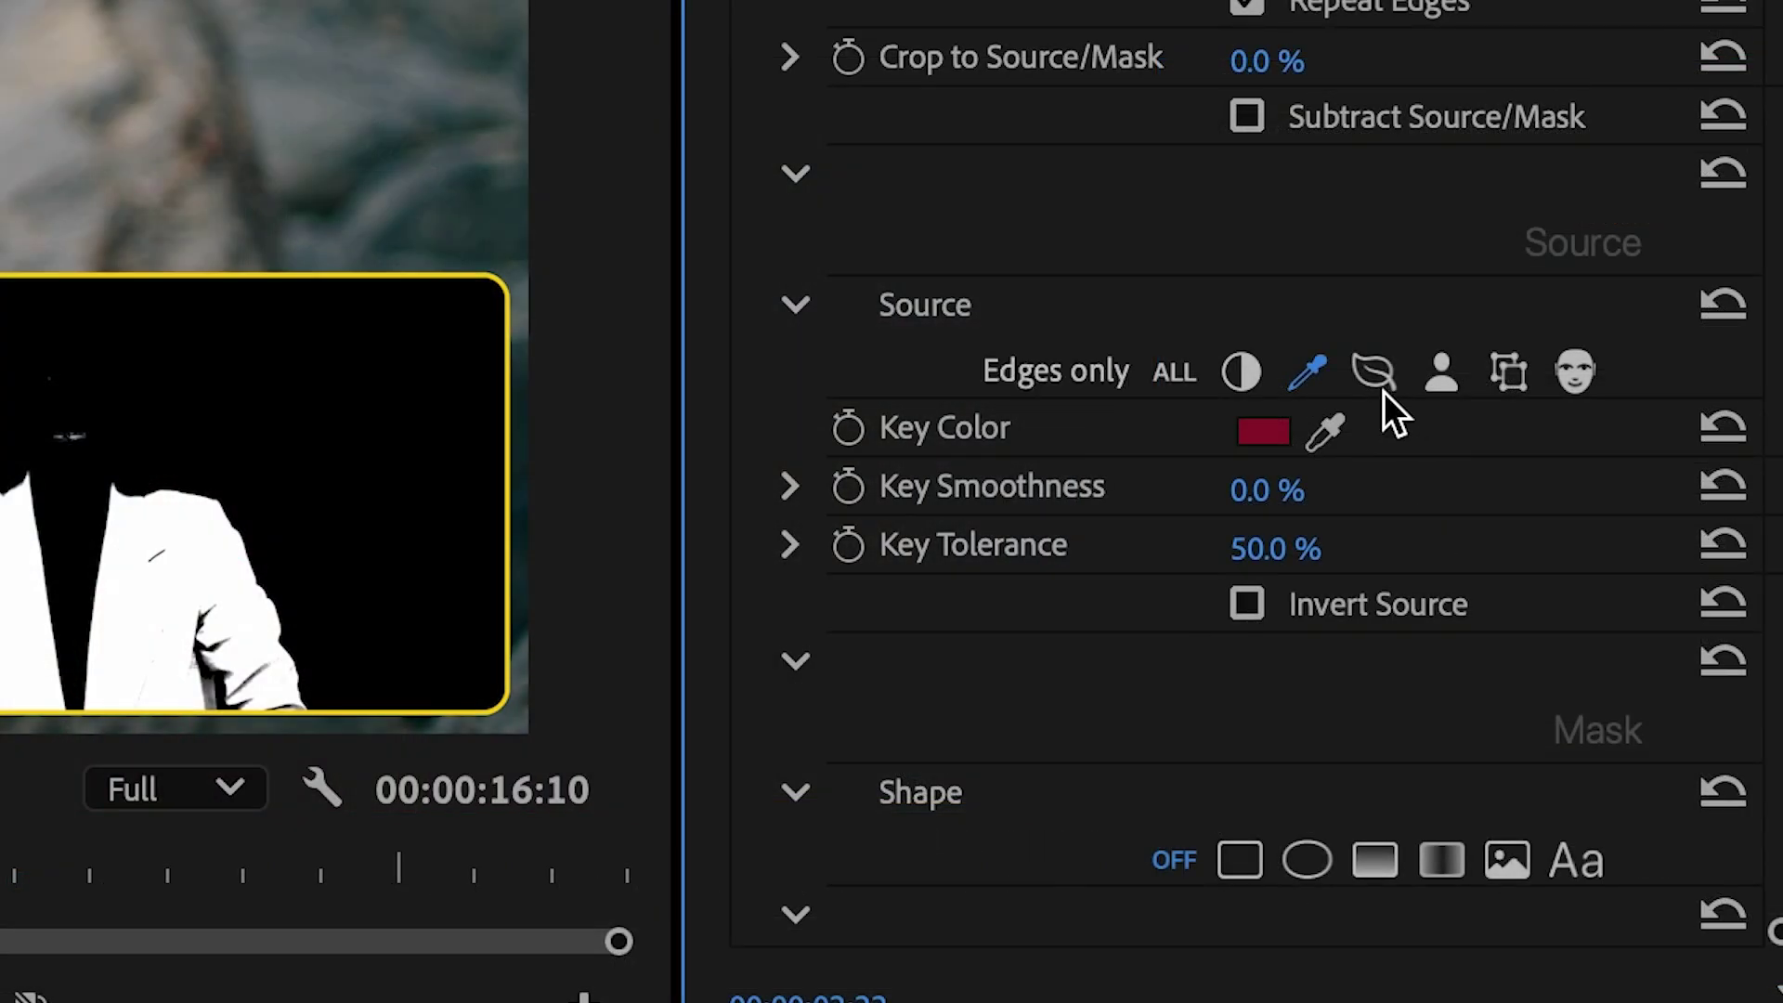
click(1529, 681)
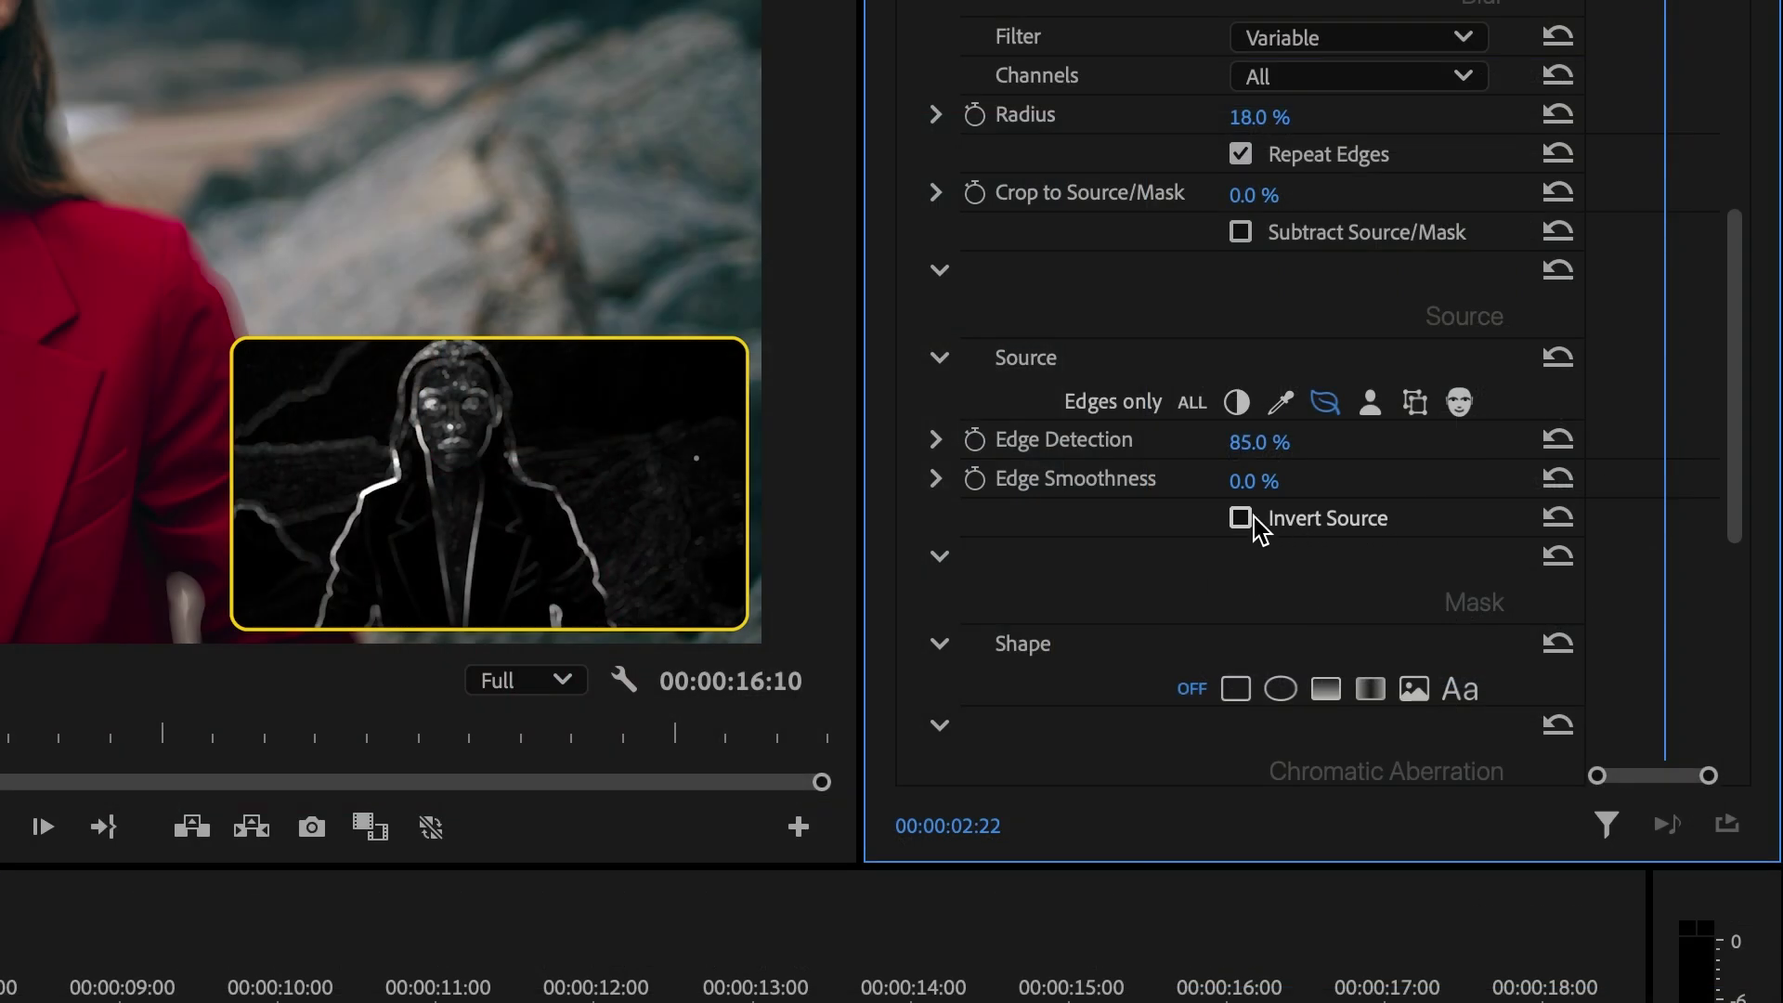
click(1242, 518)
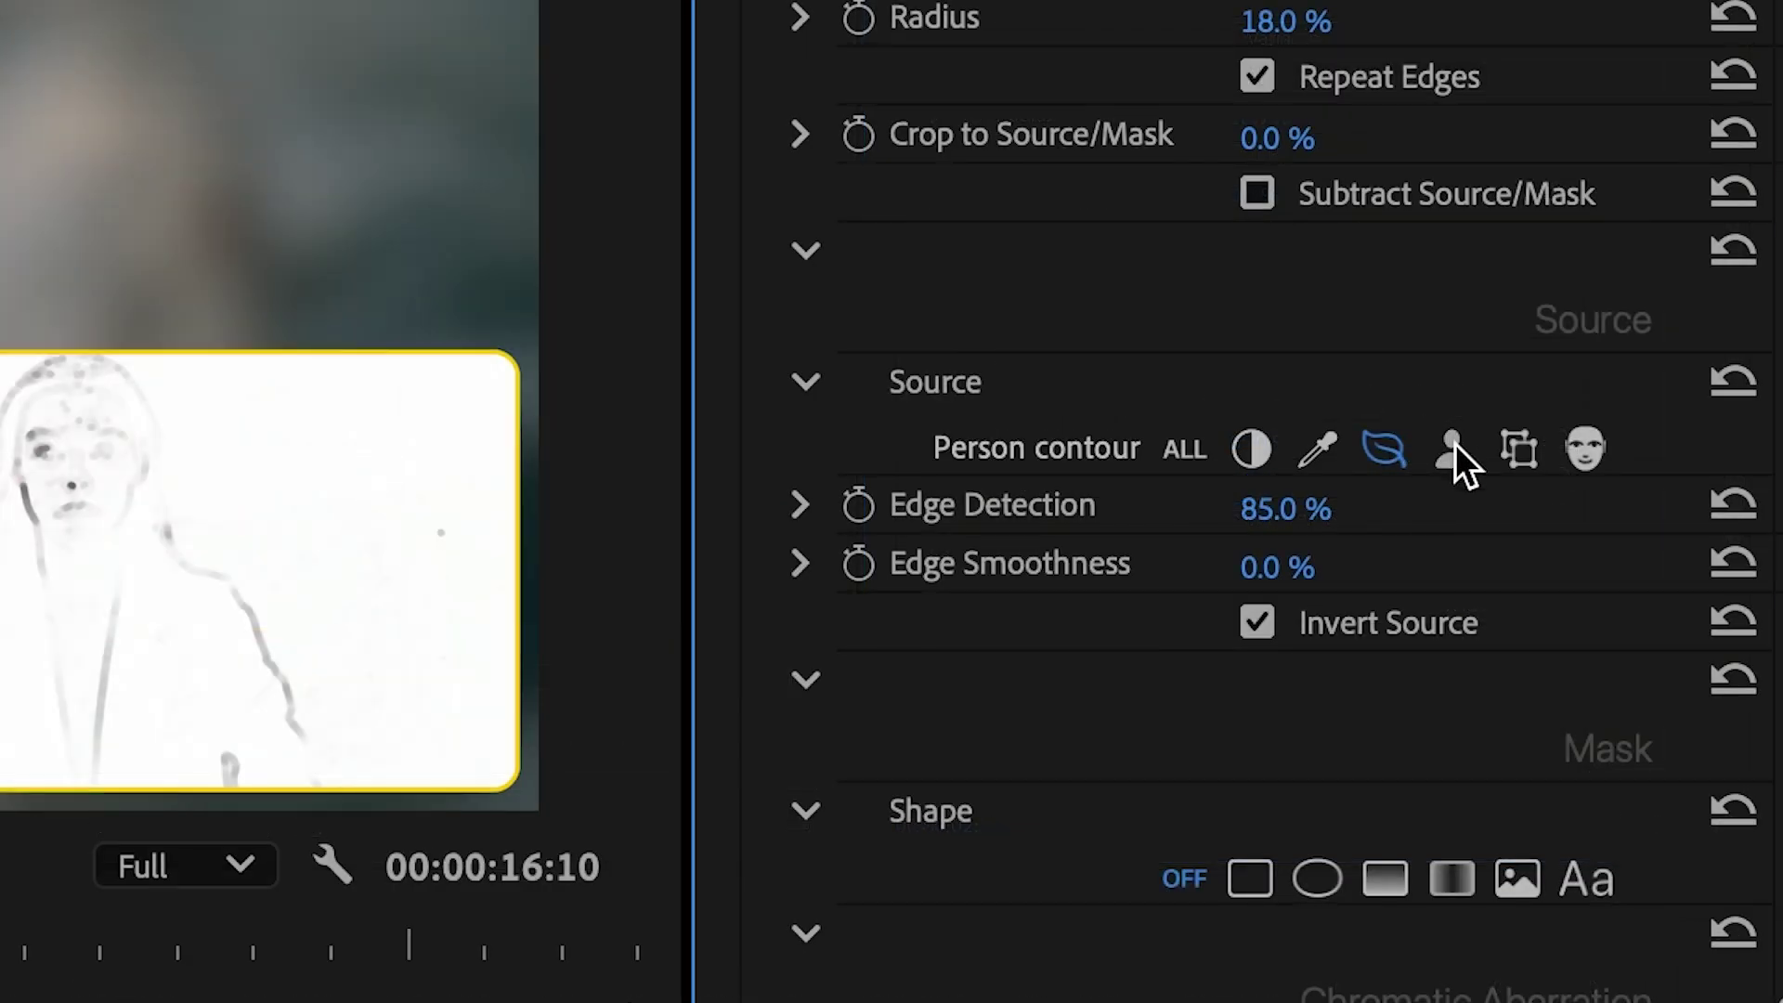
Step: Switch the source to Person contour and view the matte as transparency
click(1373, 402)
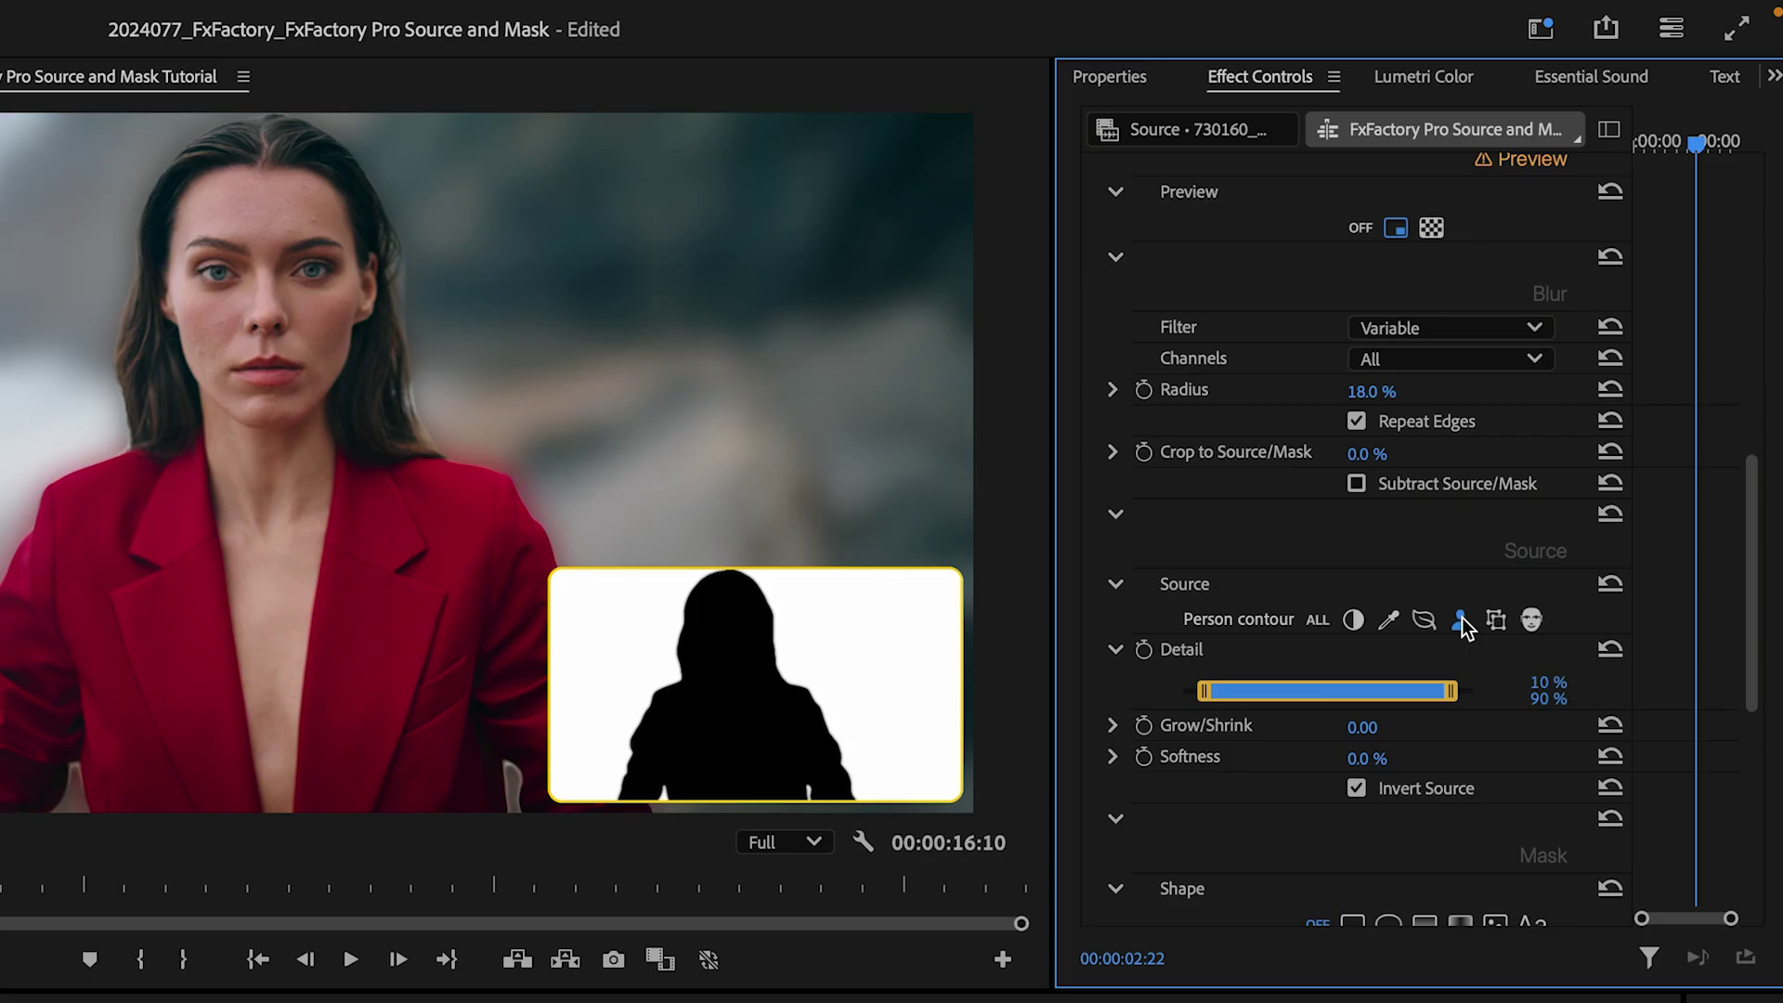
click(1356, 789)
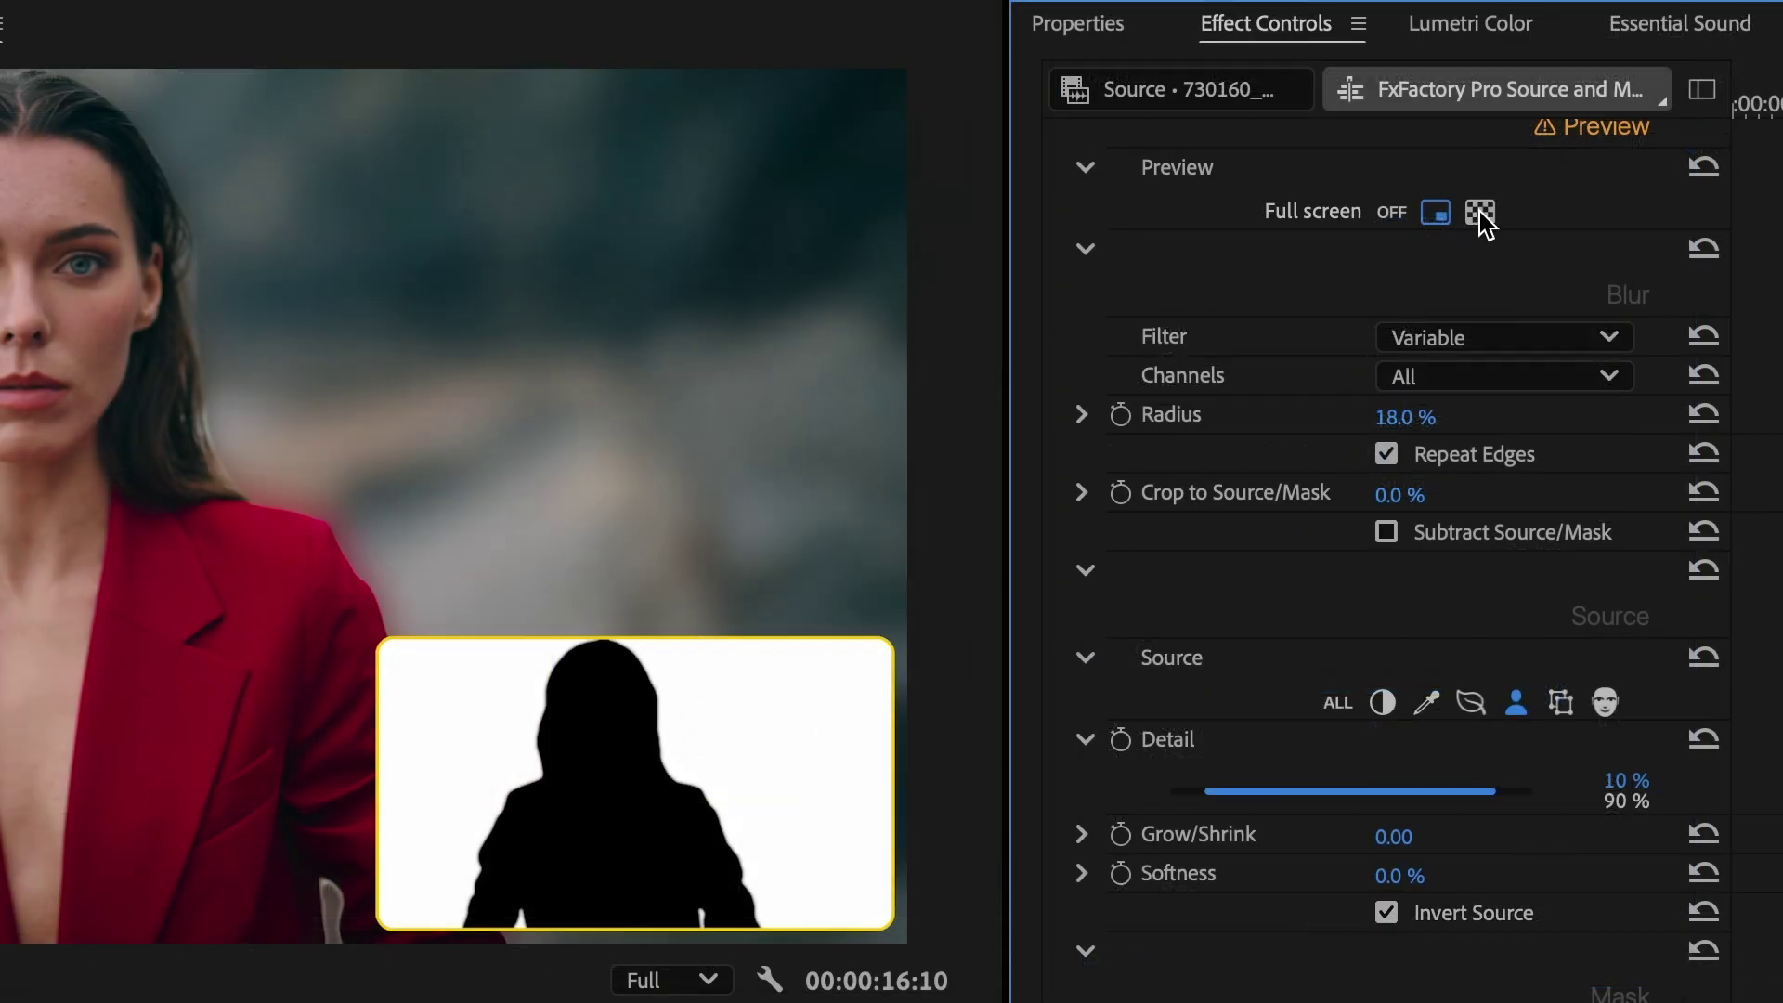
click(1480, 213)
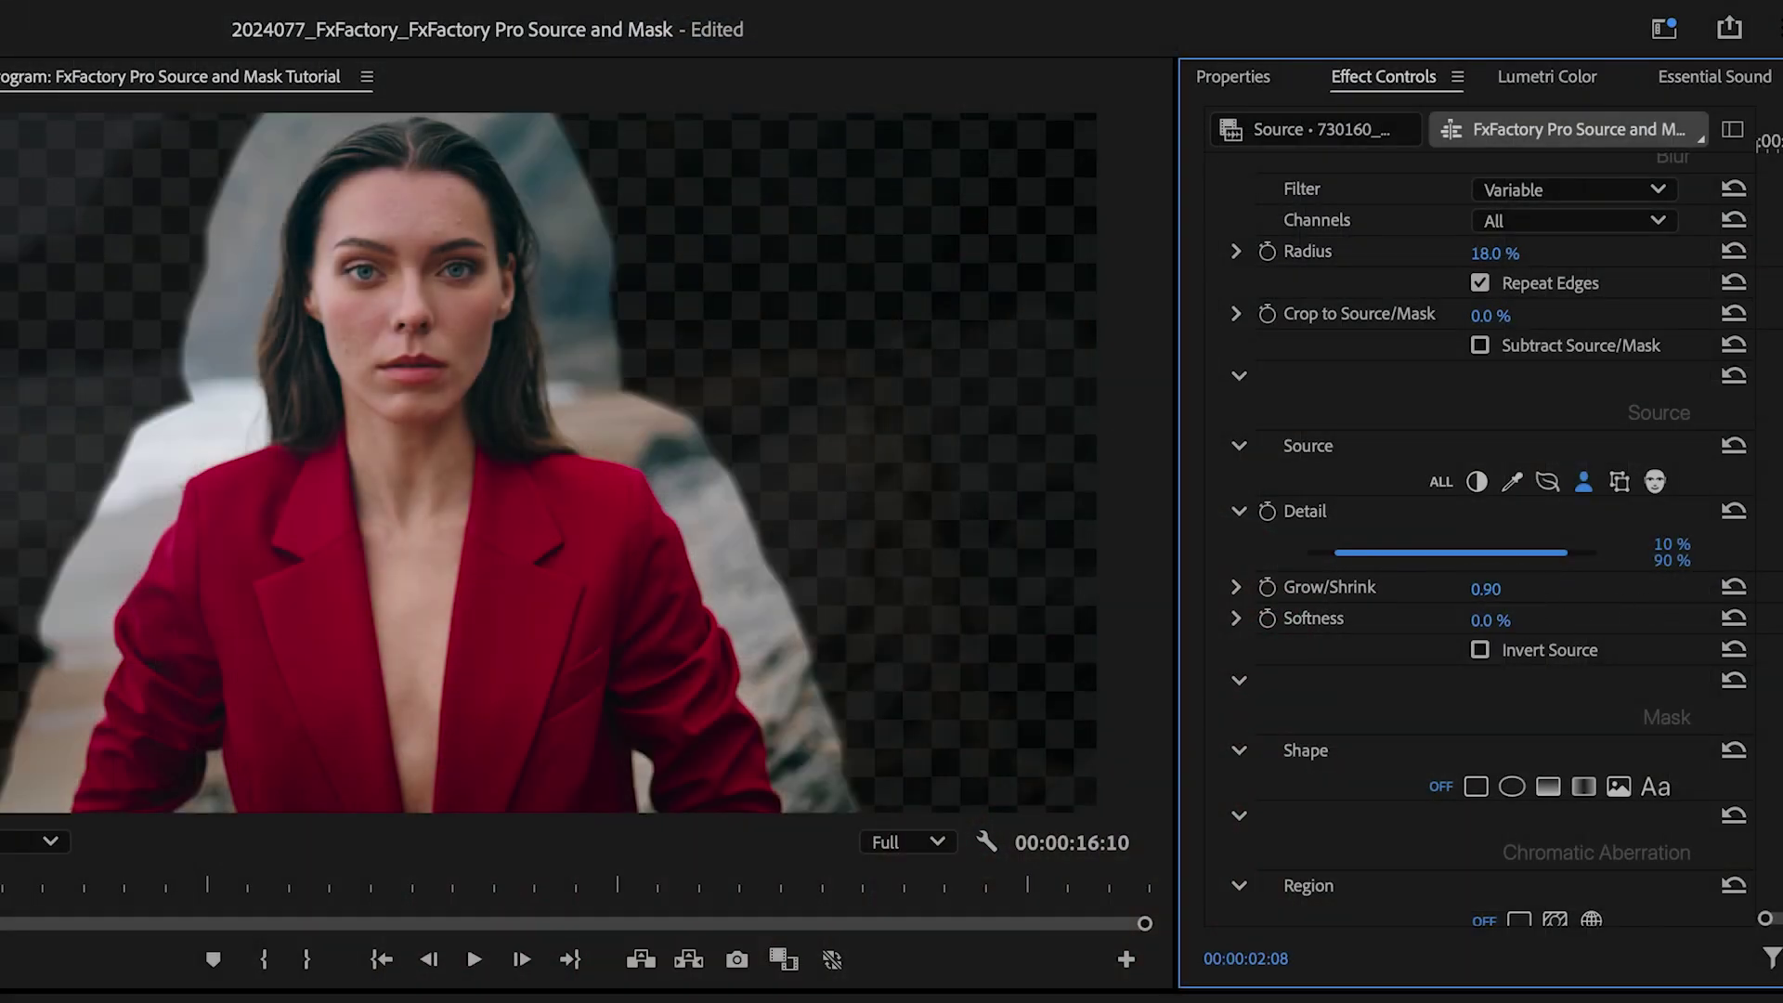
Step: Set Grow/Shrink to -1, Softness to 53%, toggle Invert Source, and turn the preview off
text(-1)
key(Return)
drag(1489, 589, 1516, 620)
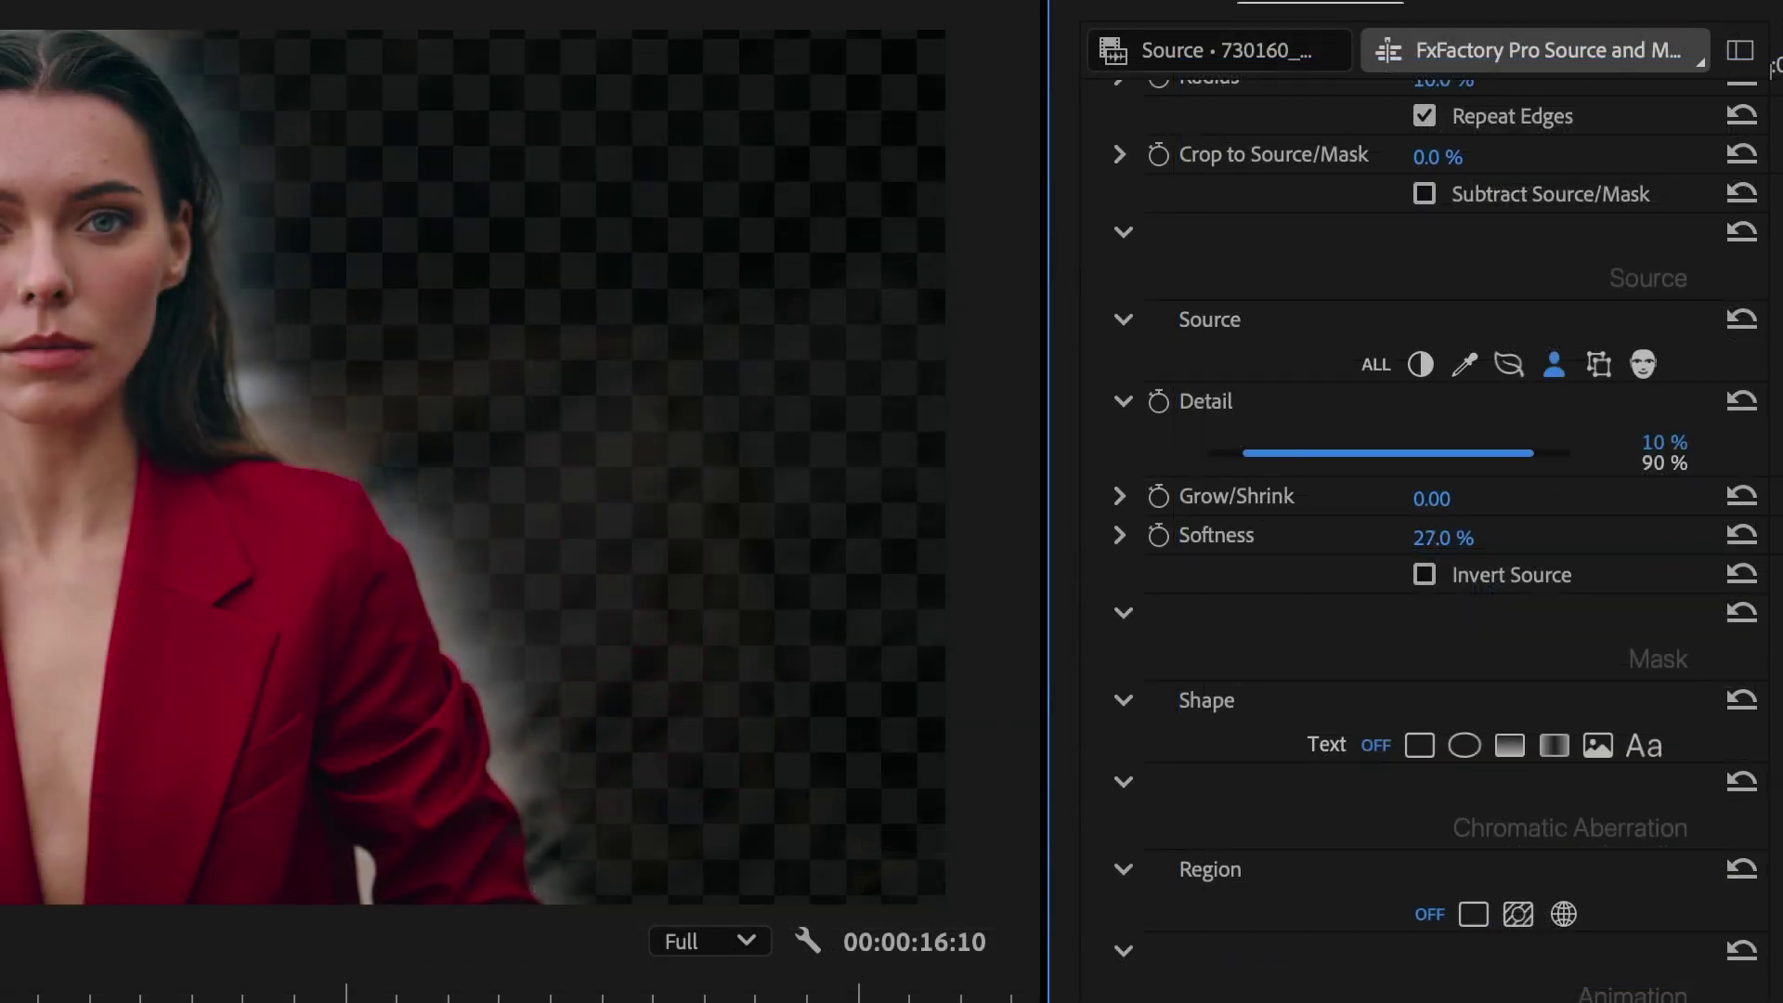
mouse_move(1443, 537)
mouse_down()
mouse_move(1477, 538)
mouse_move(1409, 537)
mouse_up()
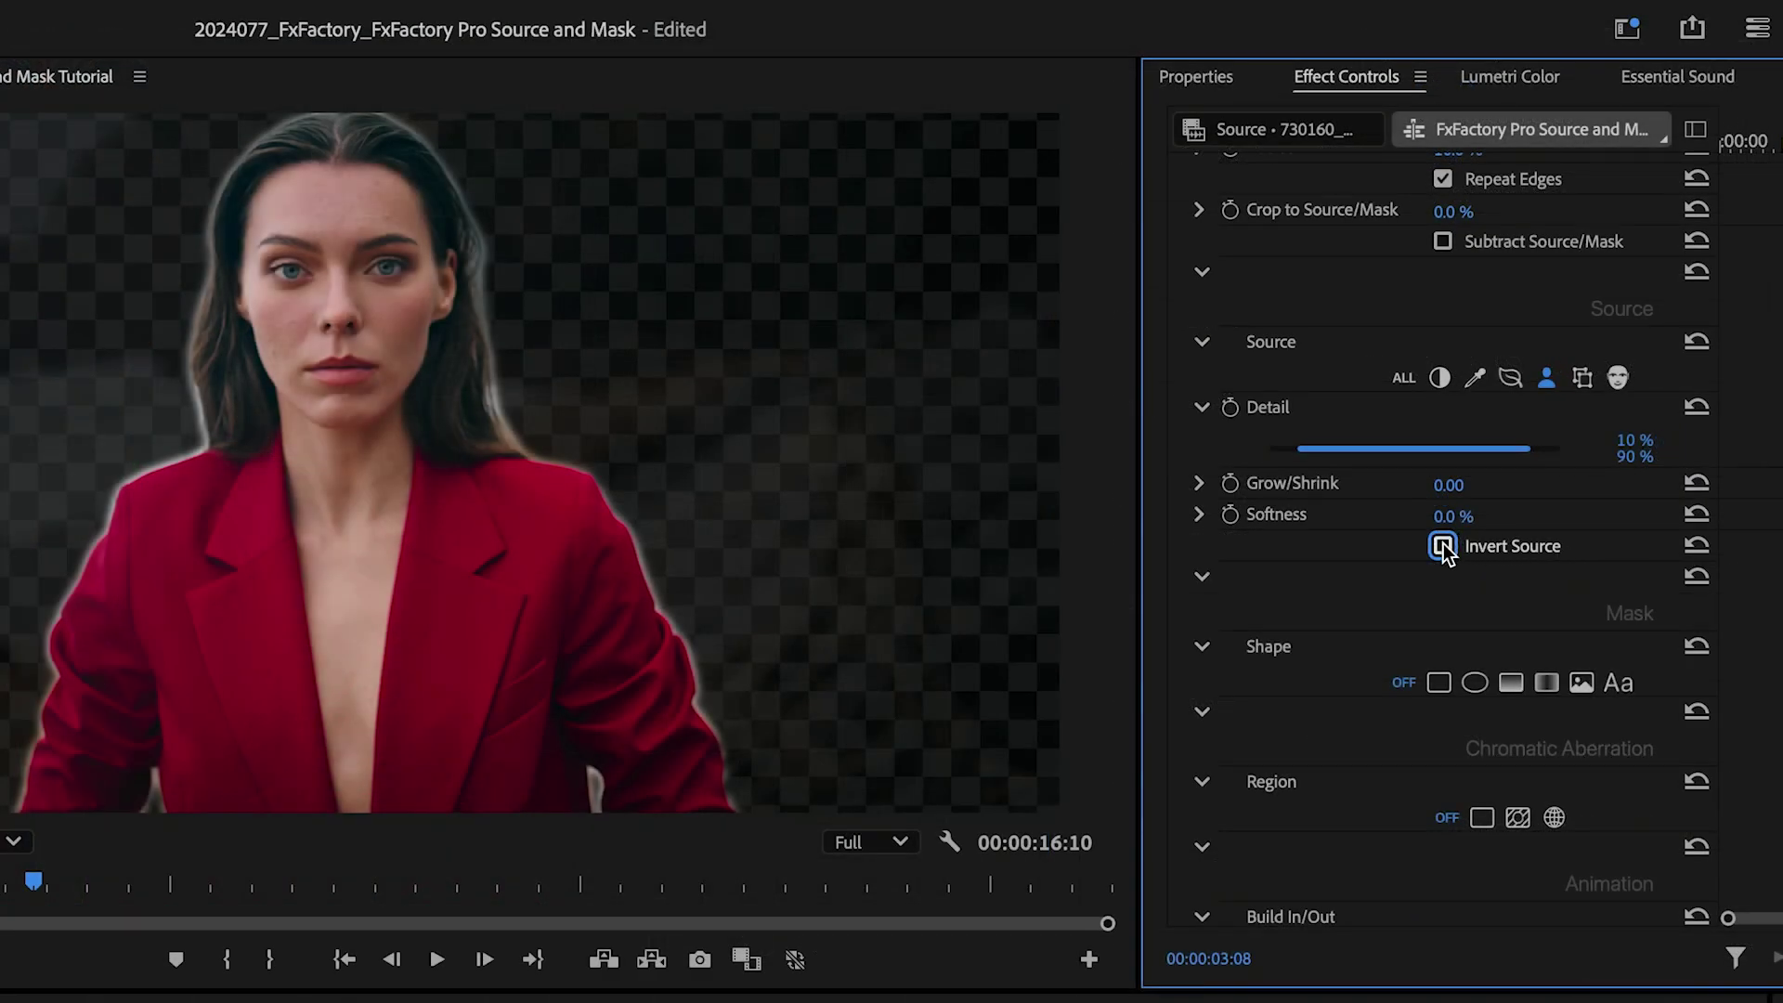
click(1443, 547)
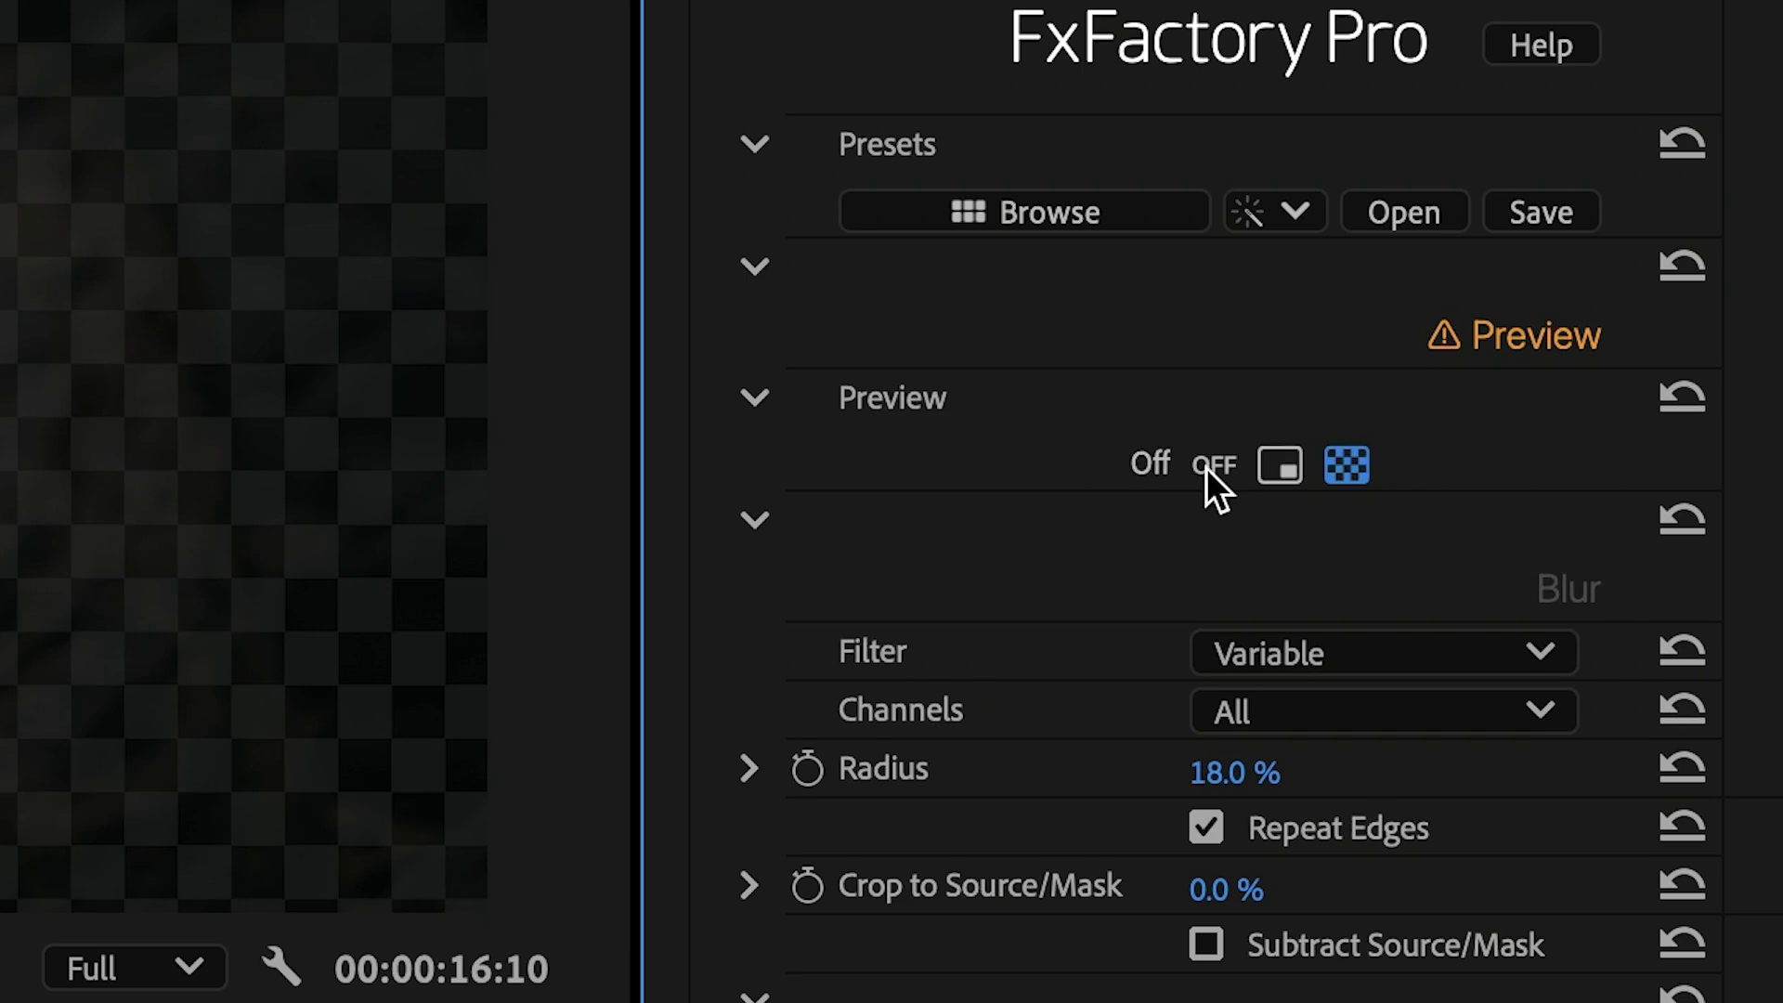
click(1206, 468)
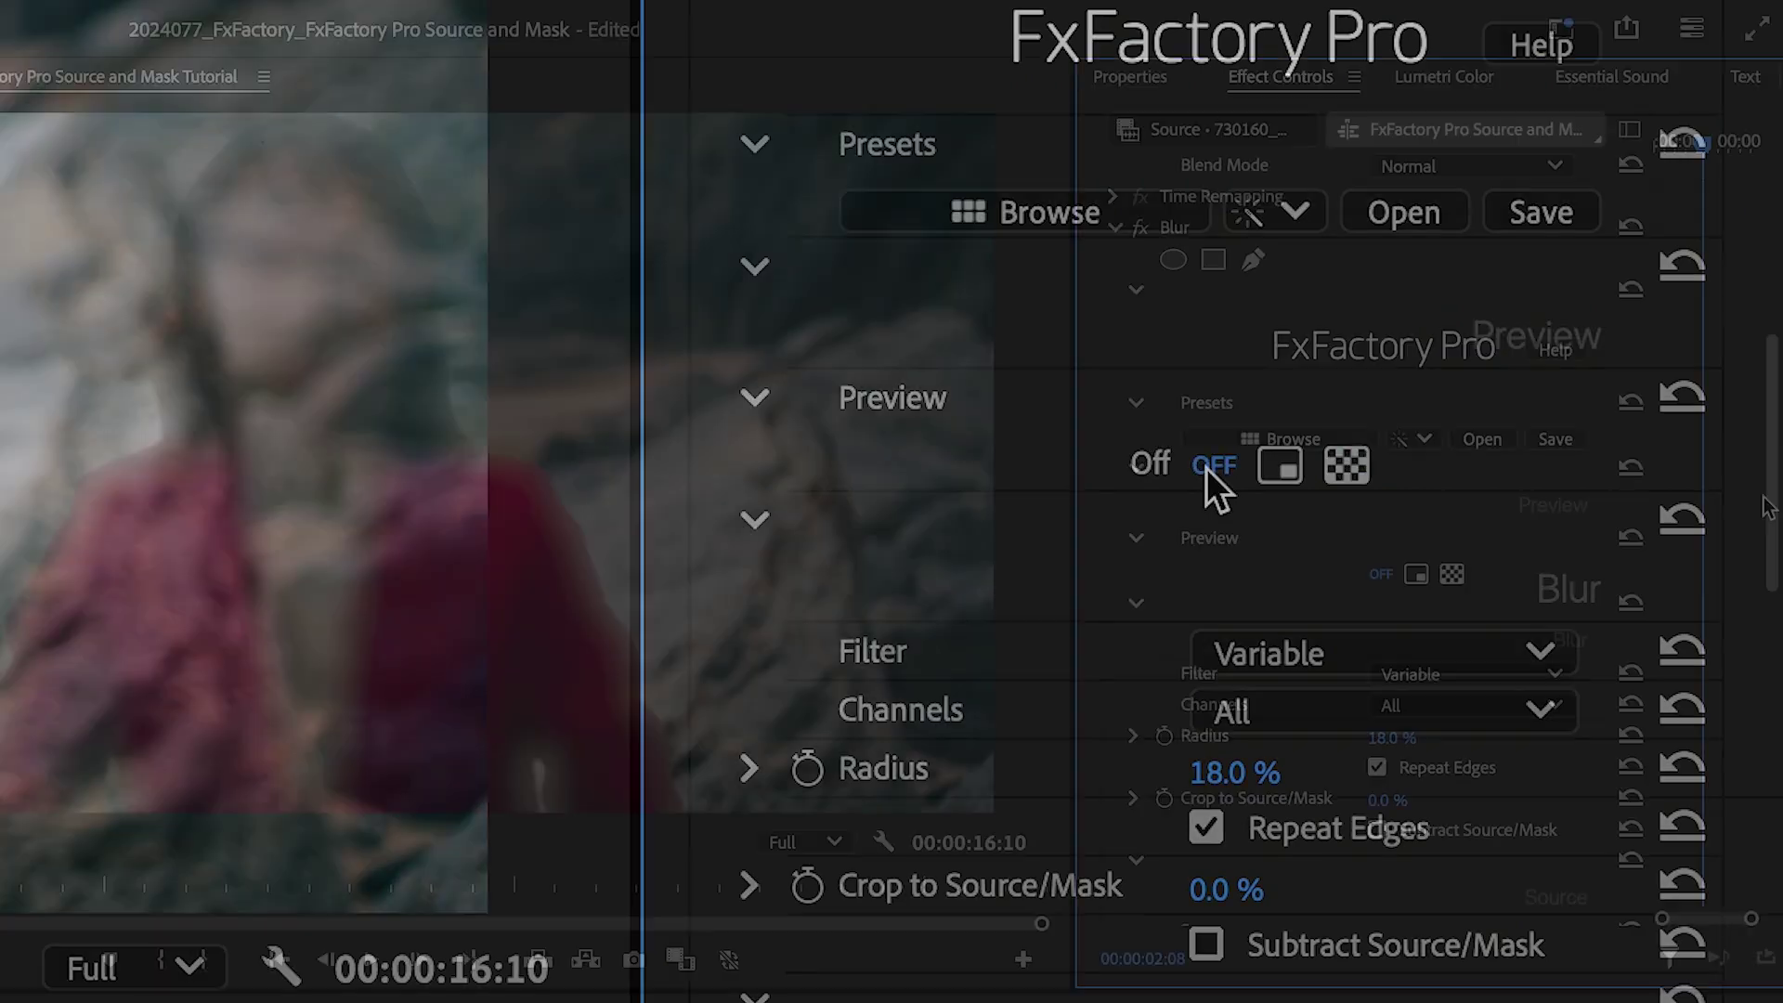
scroll(1764, 650, down, 5)
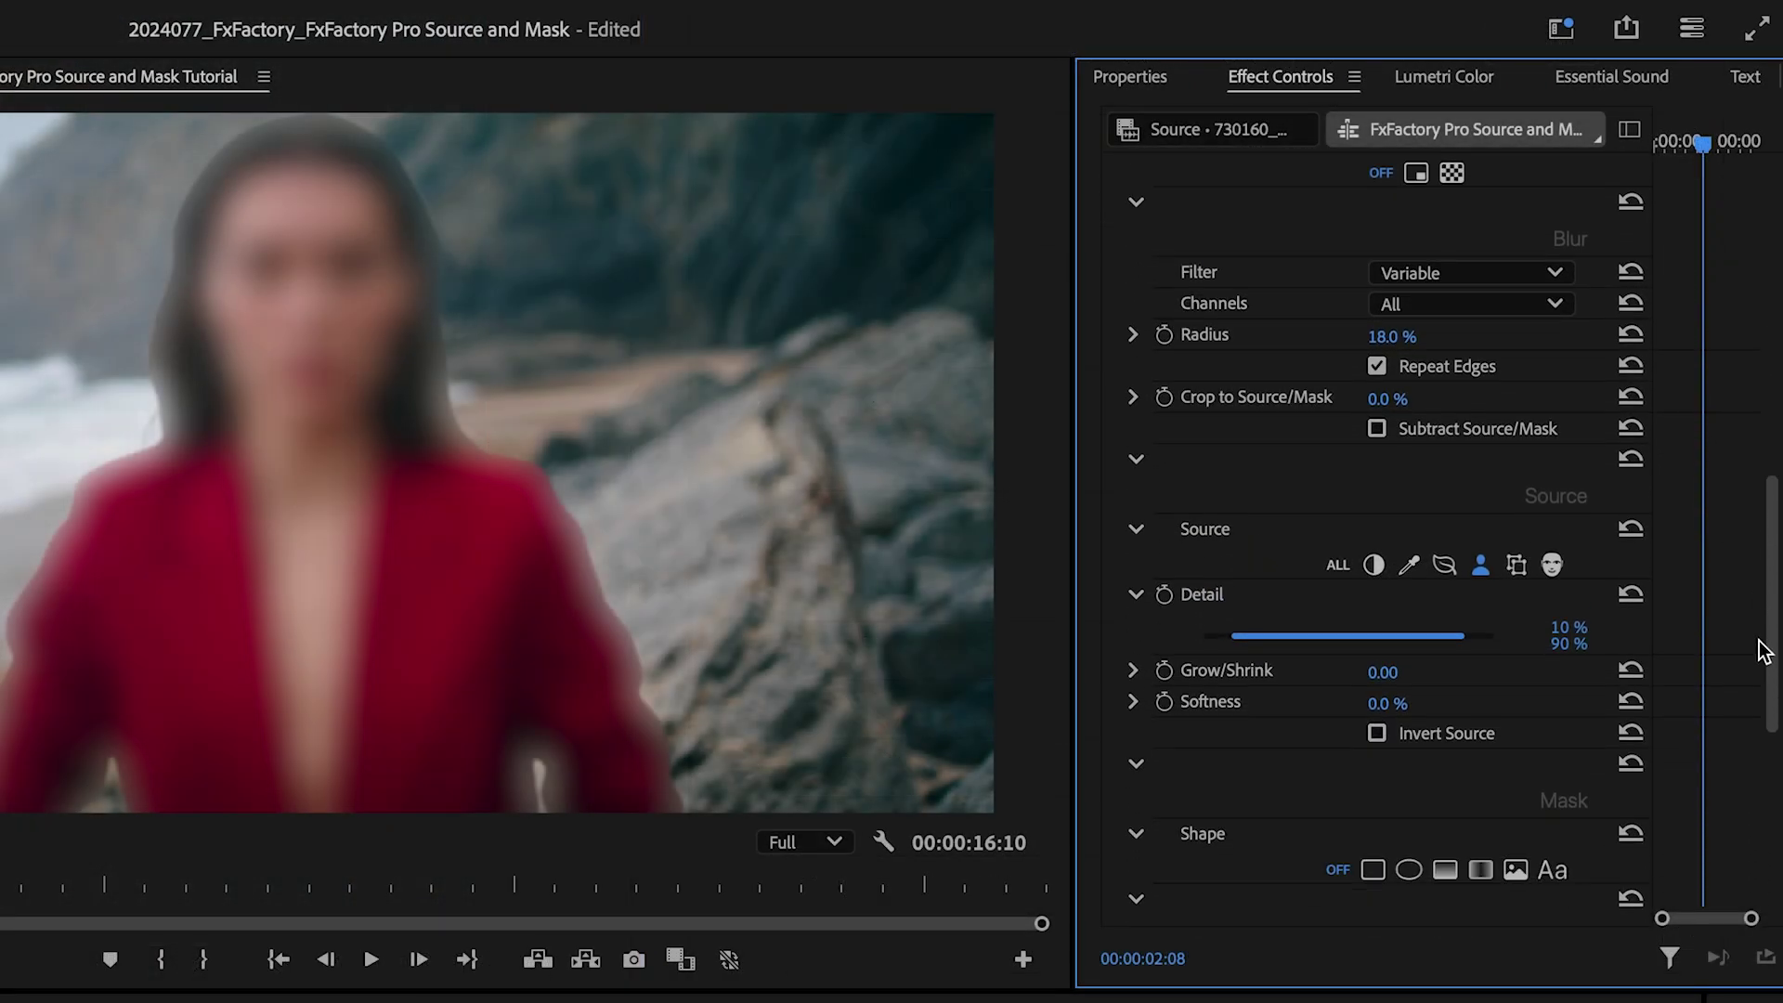
Step: Uncheck Invert Source and switch the source to Object tracker
scroll(1746, 665, down, 1)
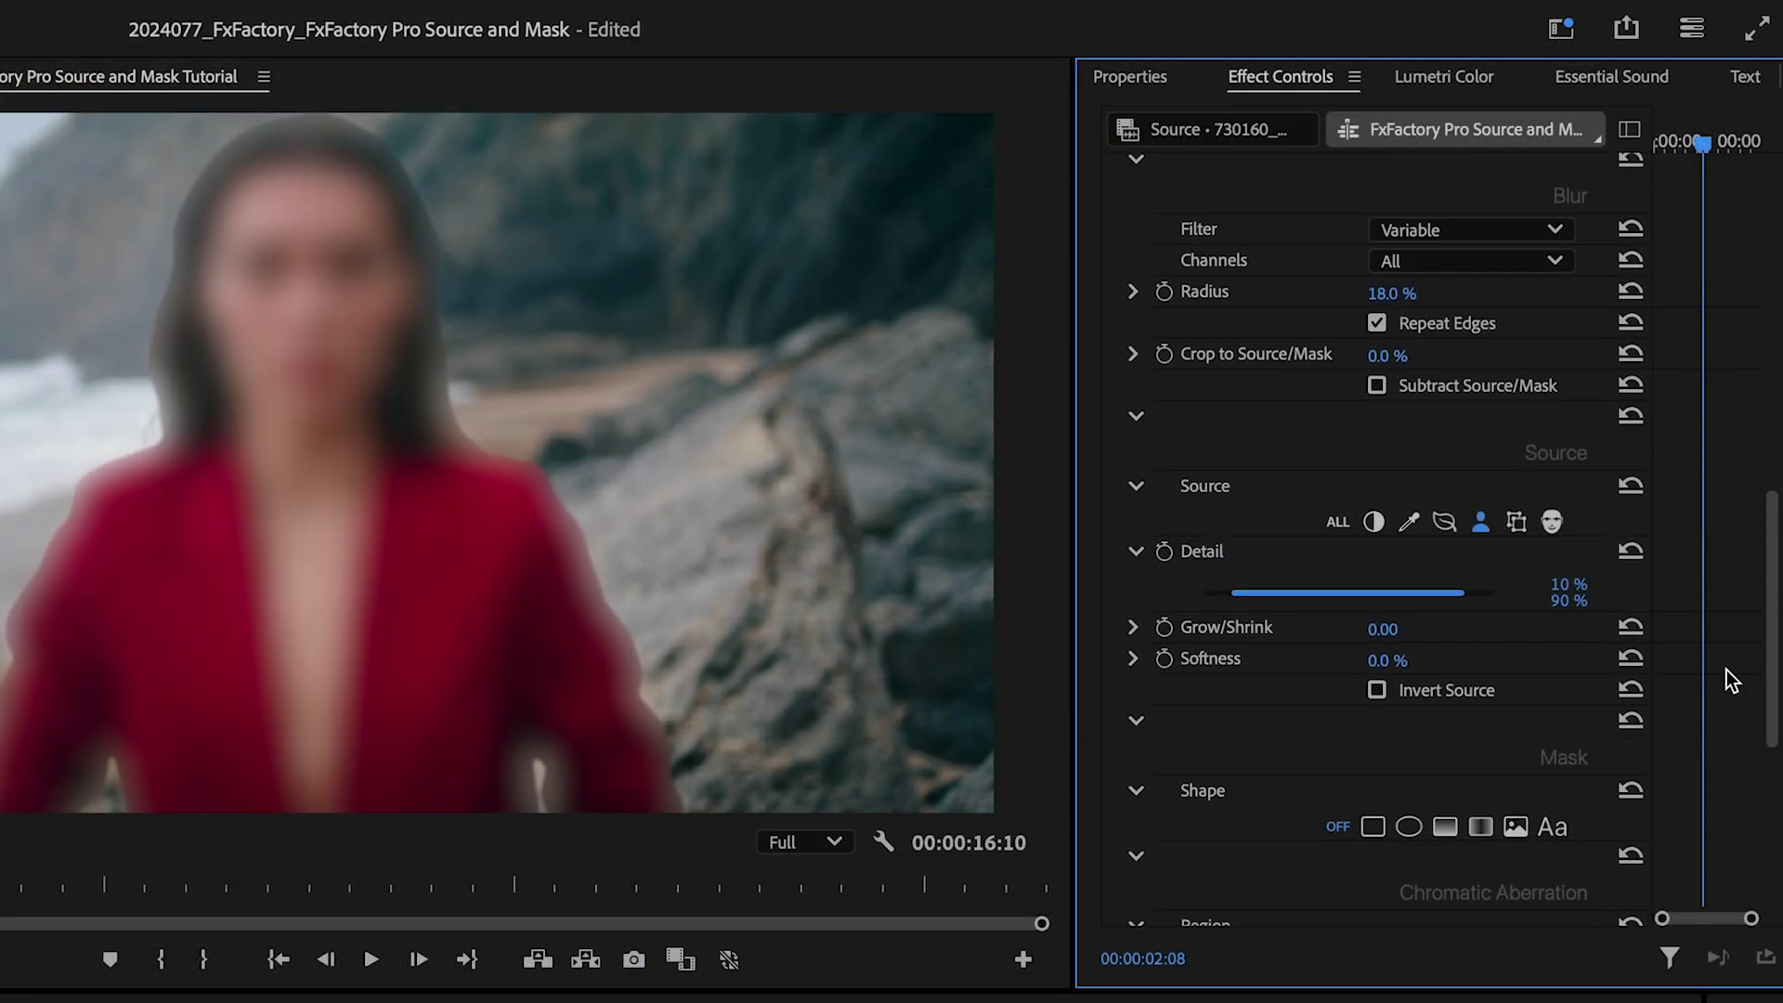
click(1377, 690)
click(1456, 290)
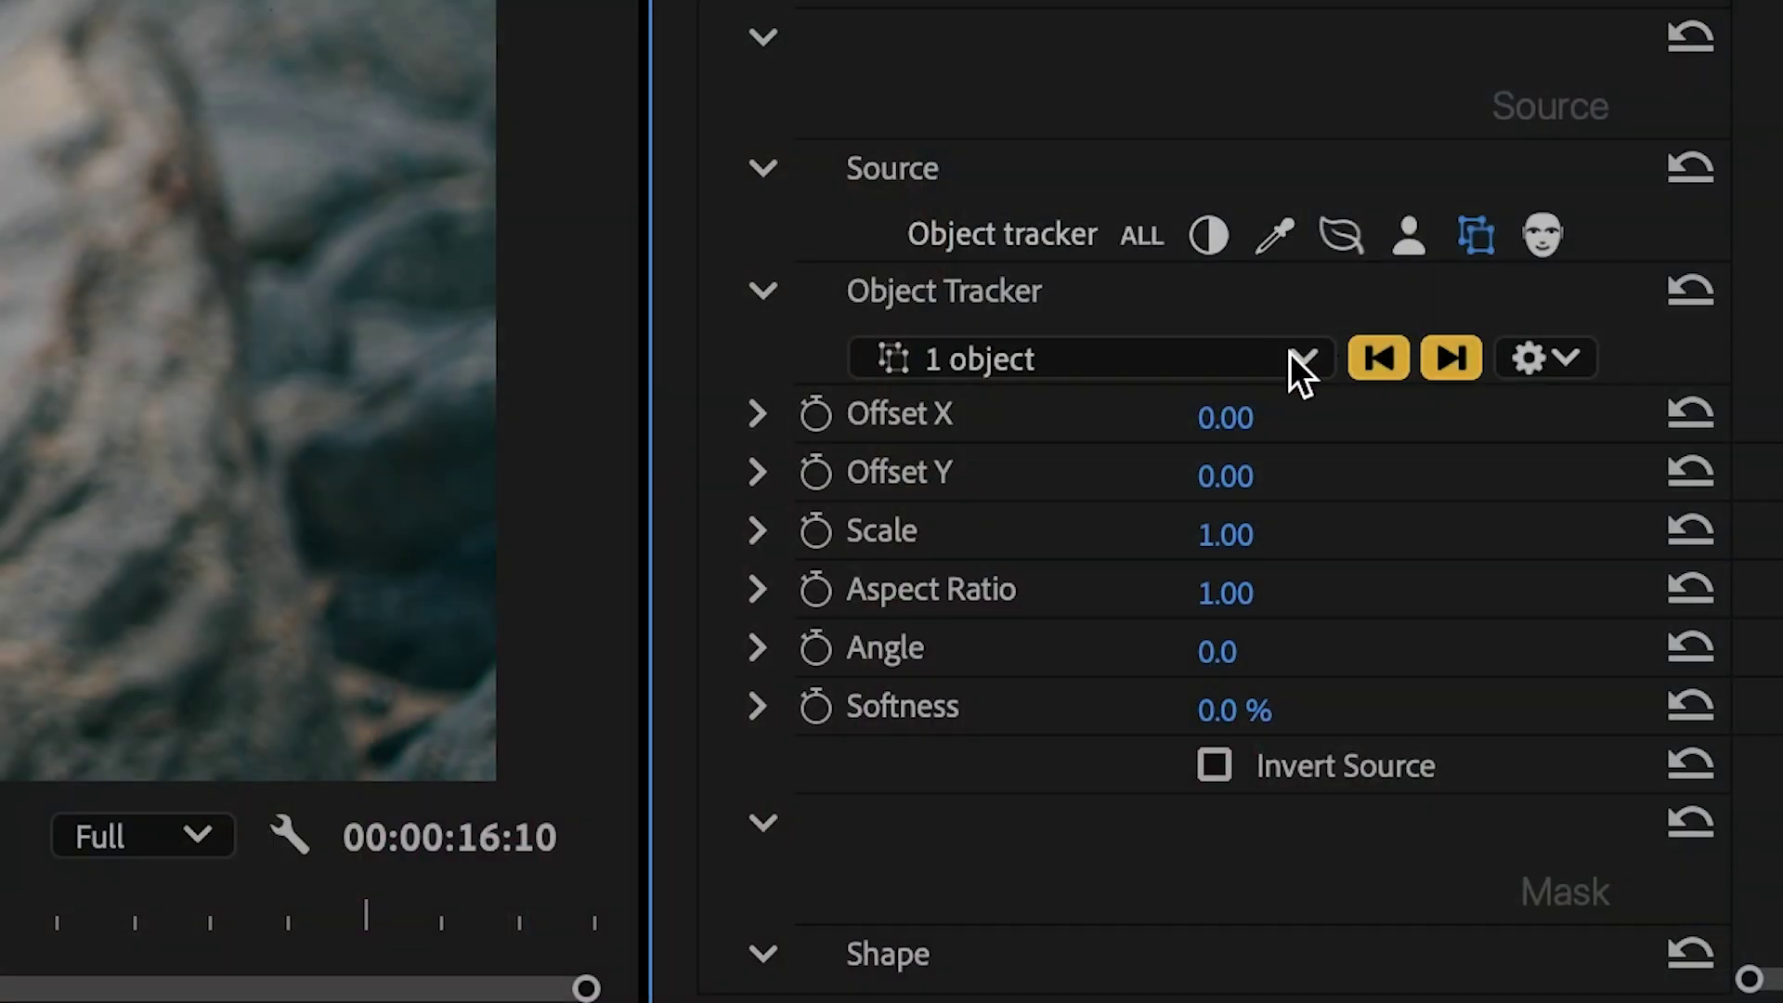
Step: Track 2 objects forward over the eyes, then adjust Offset Y and Scale
click(1291, 353)
click(1275, 462)
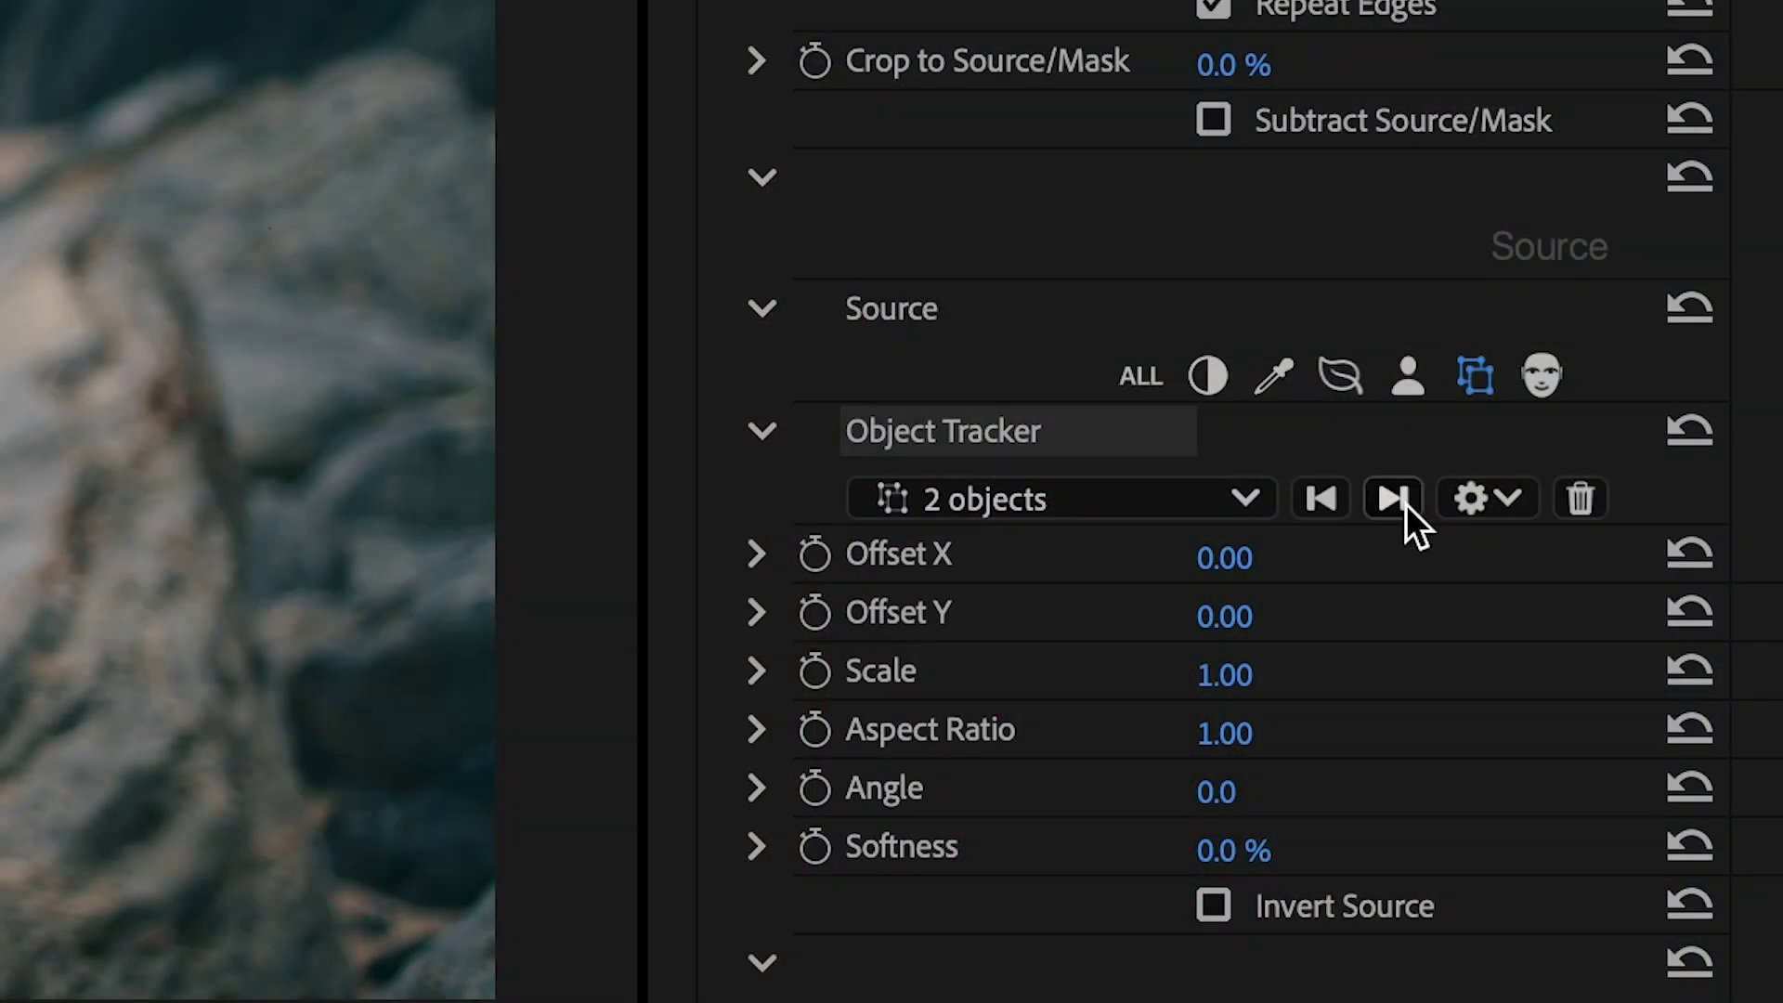
click(1405, 502)
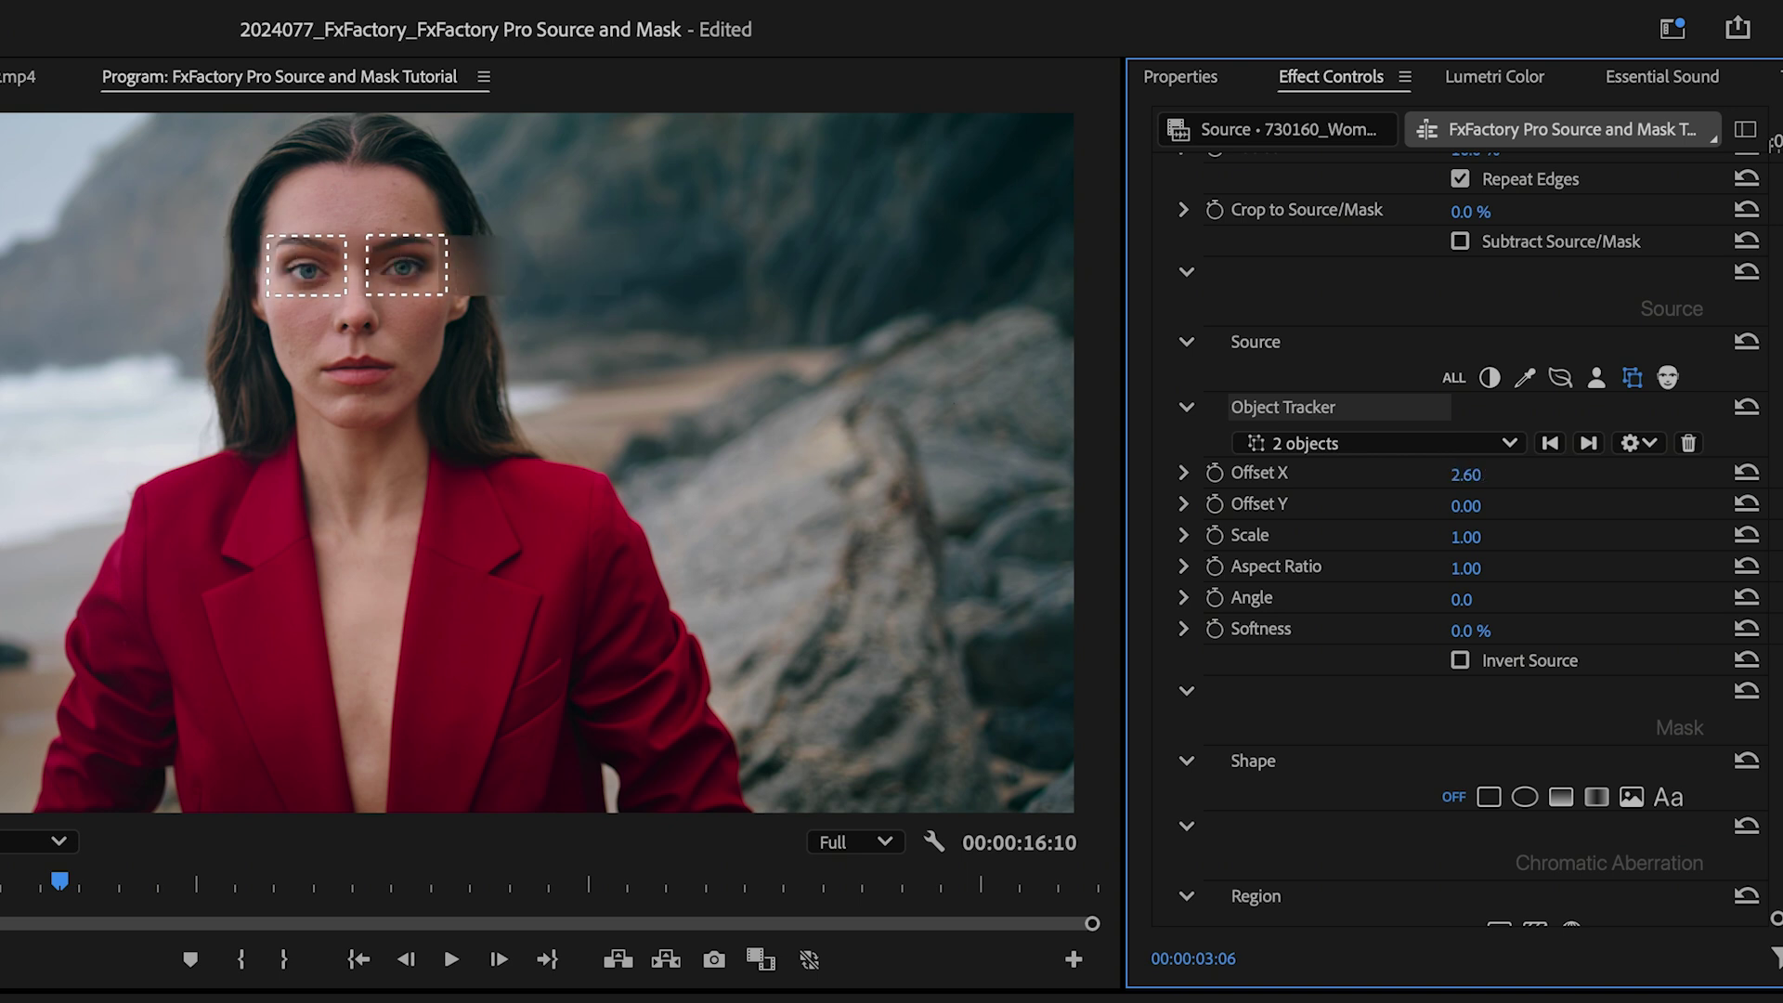
mouse_move(1466, 505)
mouse_down()
mouse_move(1430, 507)
mouse_move(1524, 537)
mouse_move(1459, 537)
mouse_up()
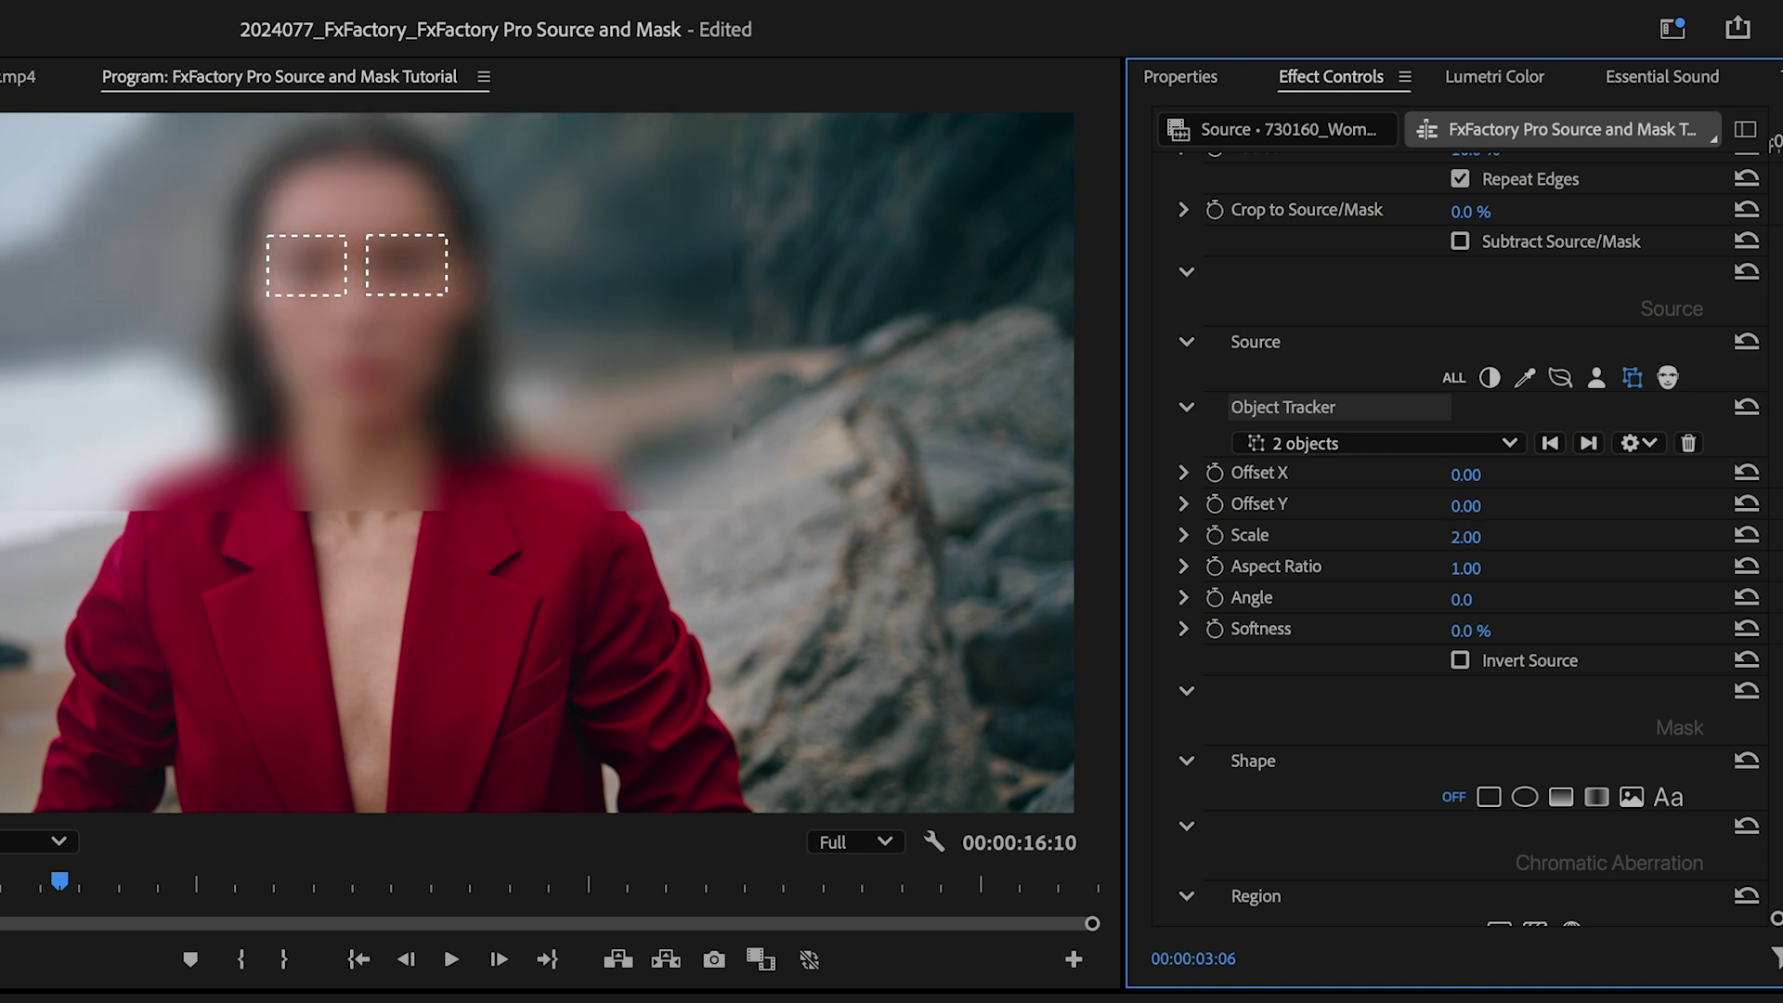
drag(1486, 536, 1473, 557)
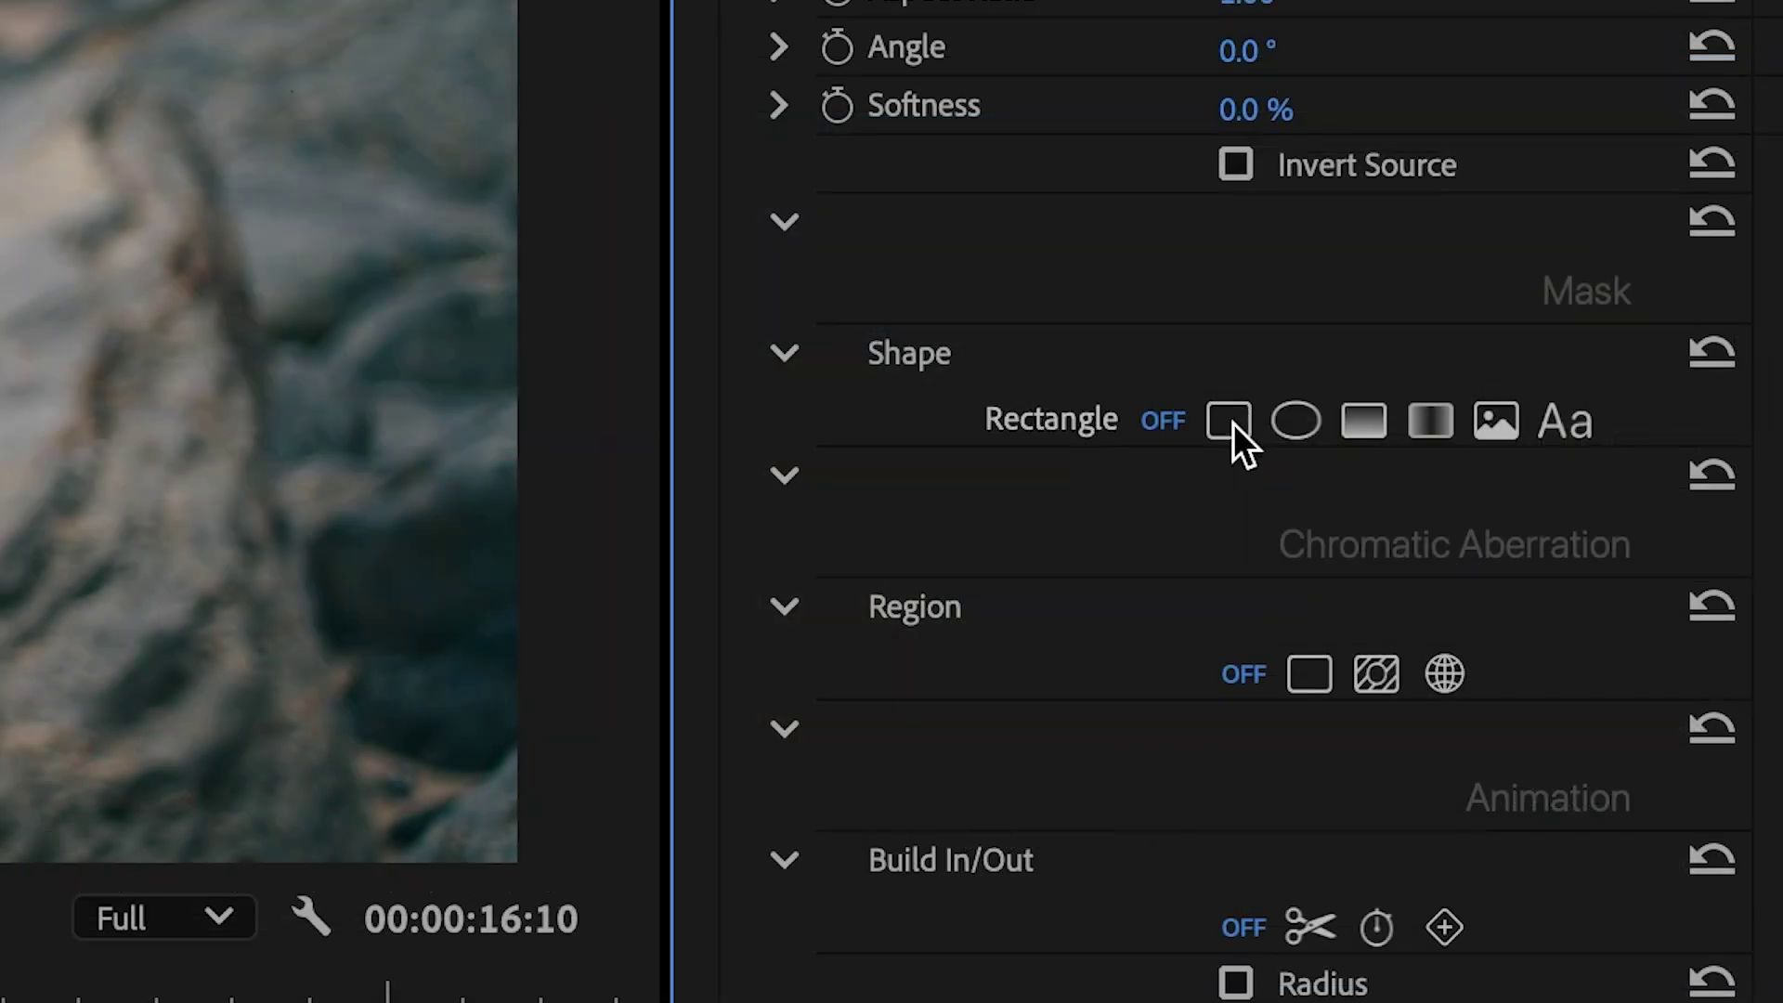
Step: Cycle through the Rectangle, Oval, Gradient, Bar and Custom mask shapes, settling on Oval
click(1489, 797)
scroll(1489, 797, down, 1)
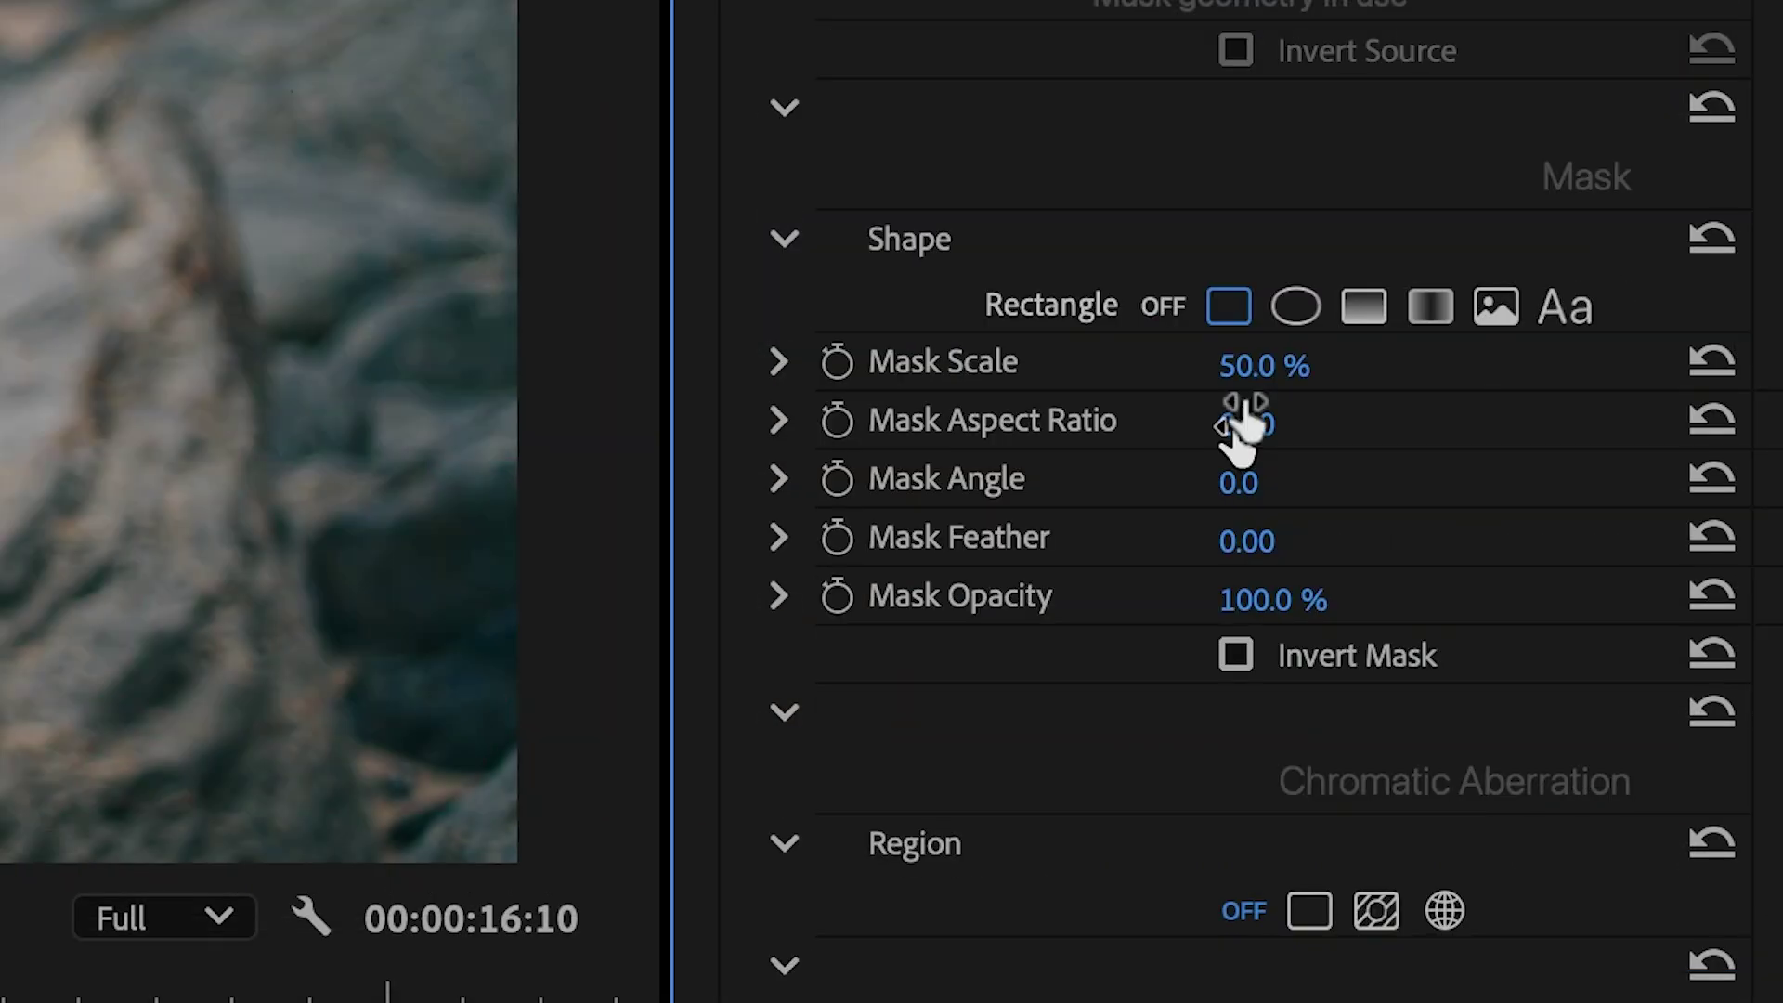
click(1296, 307)
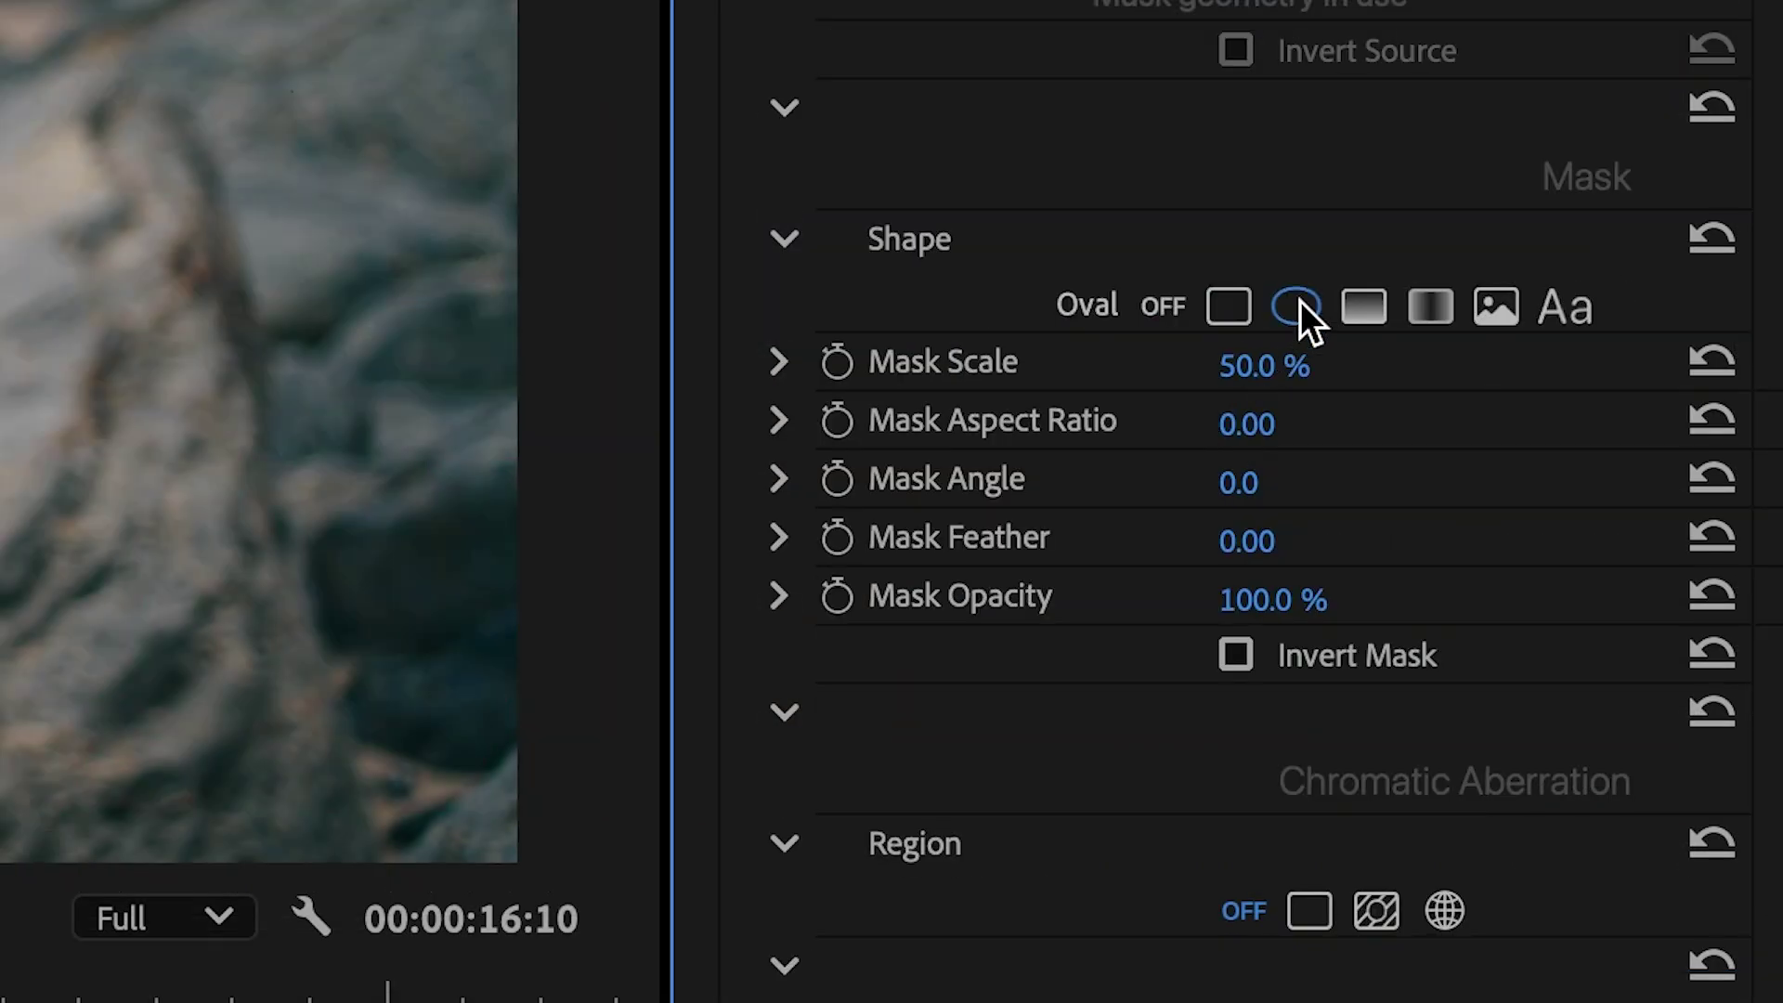
click(1375, 306)
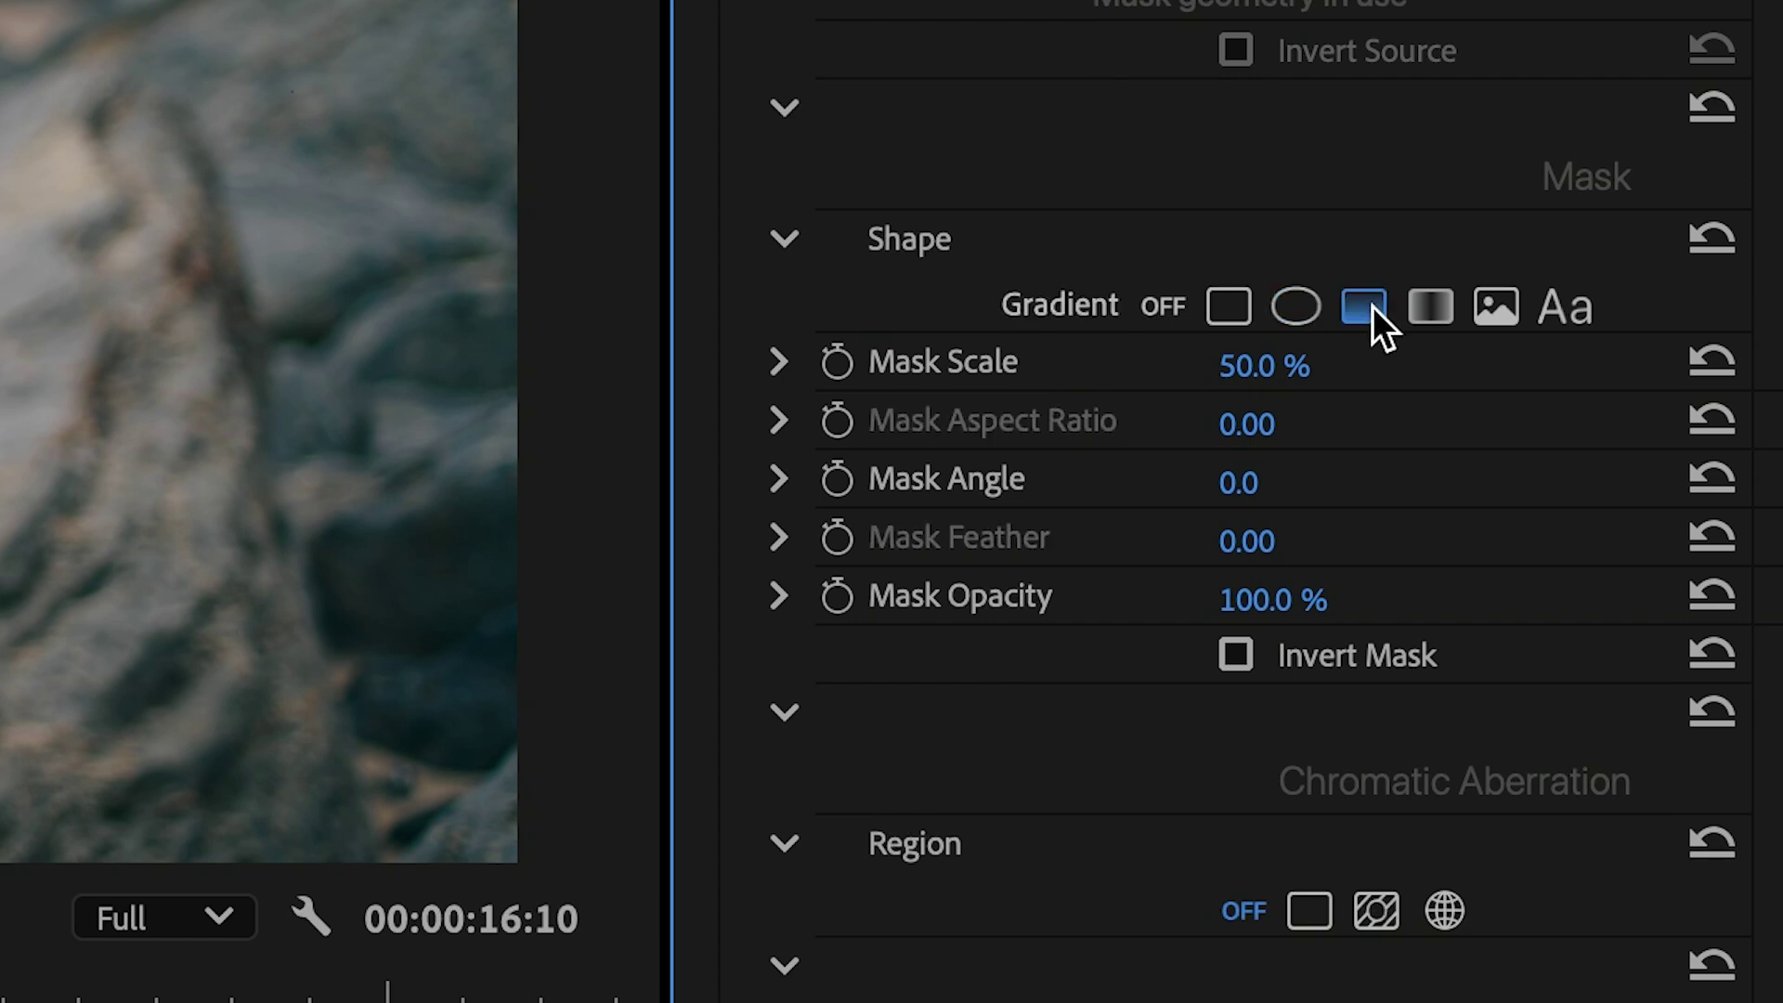
click(1429, 304)
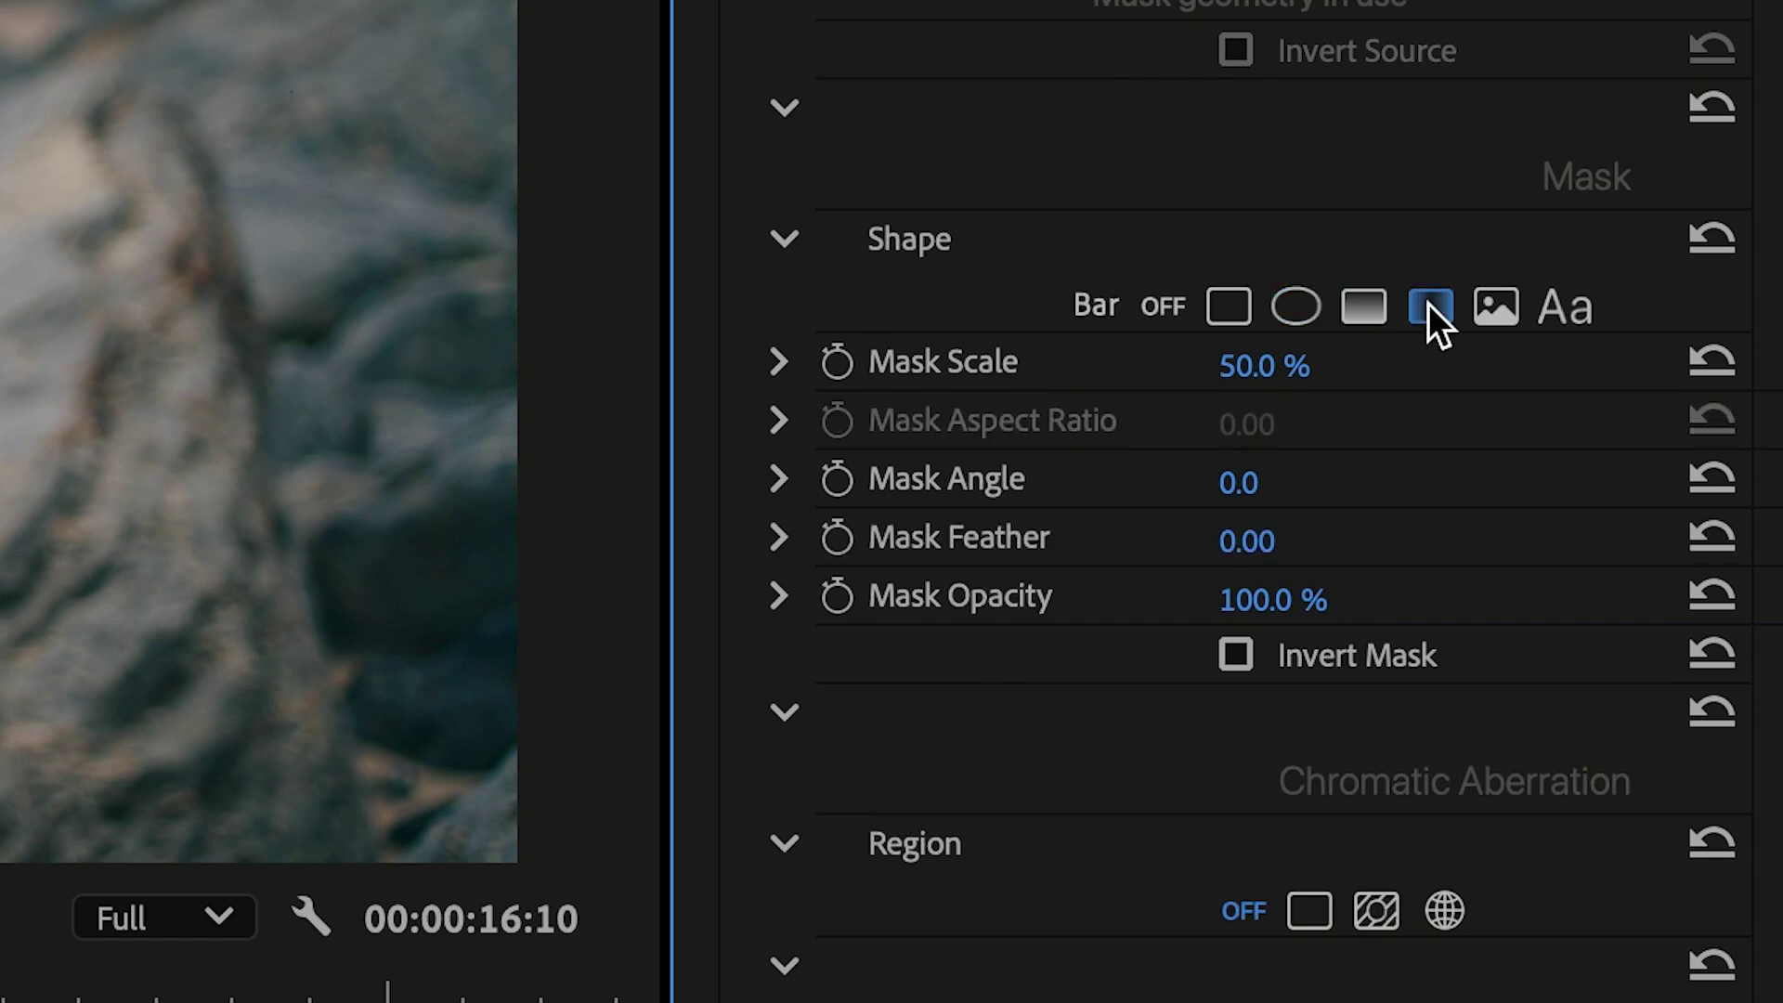
click(1512, 307)
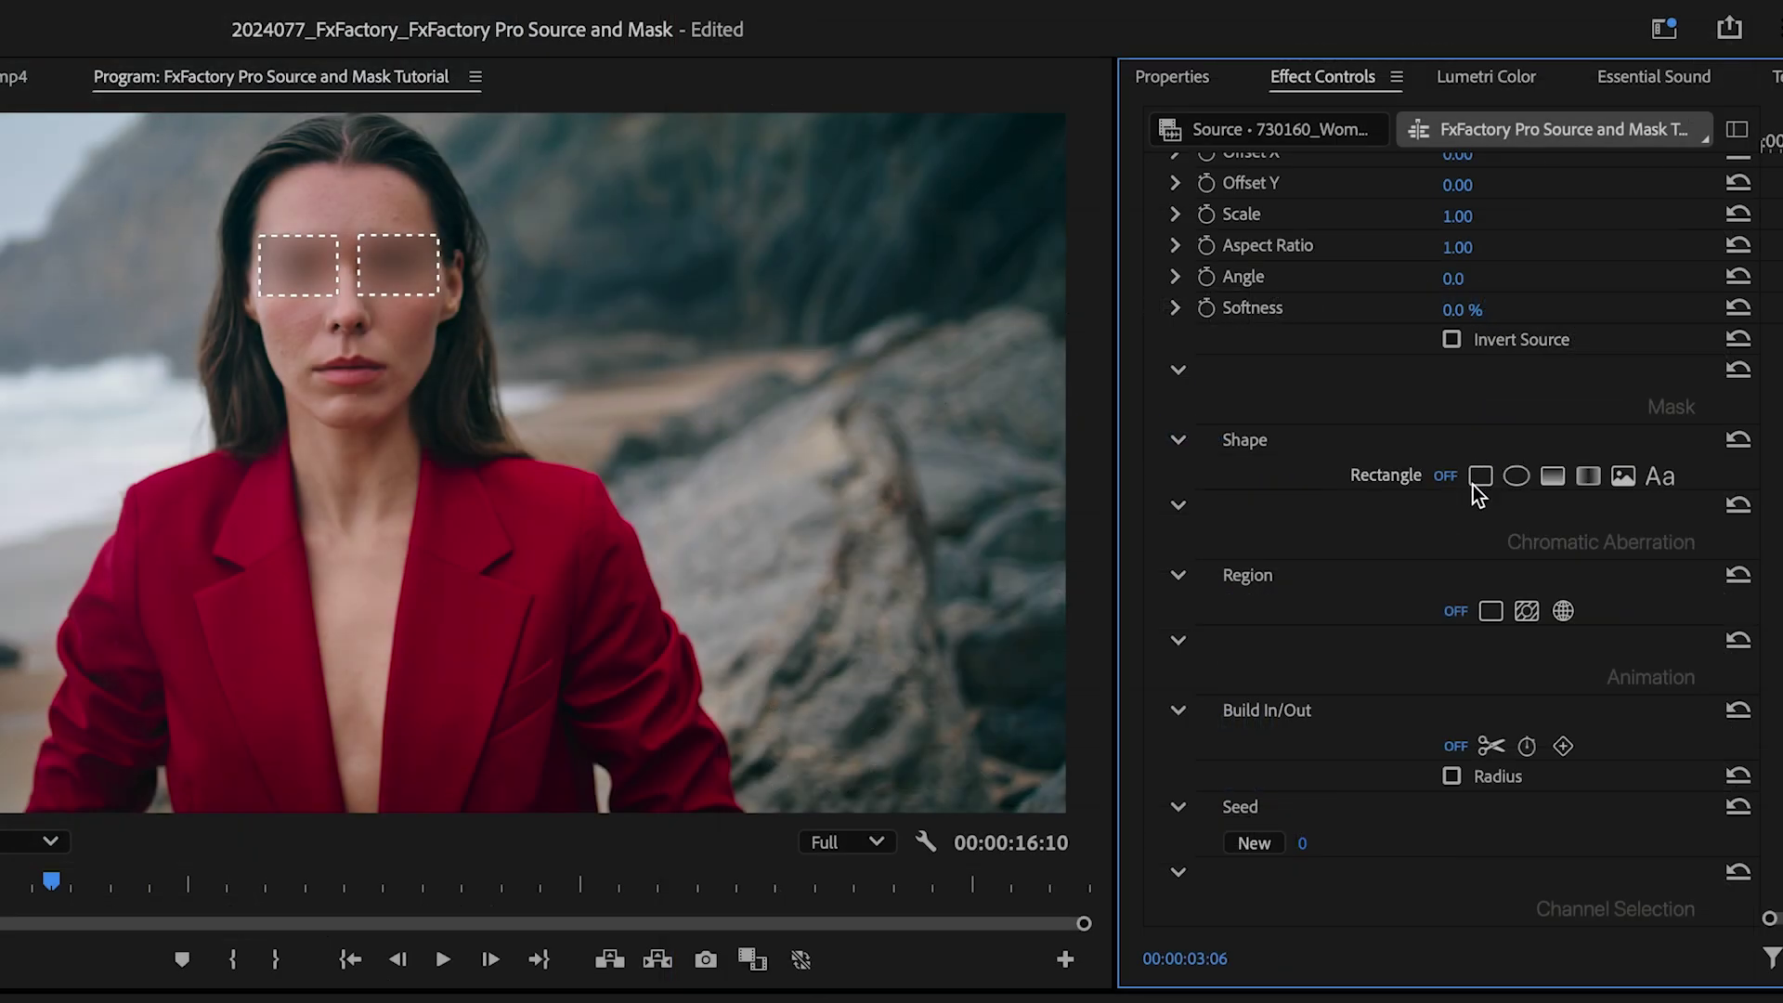
click(1483, 476)
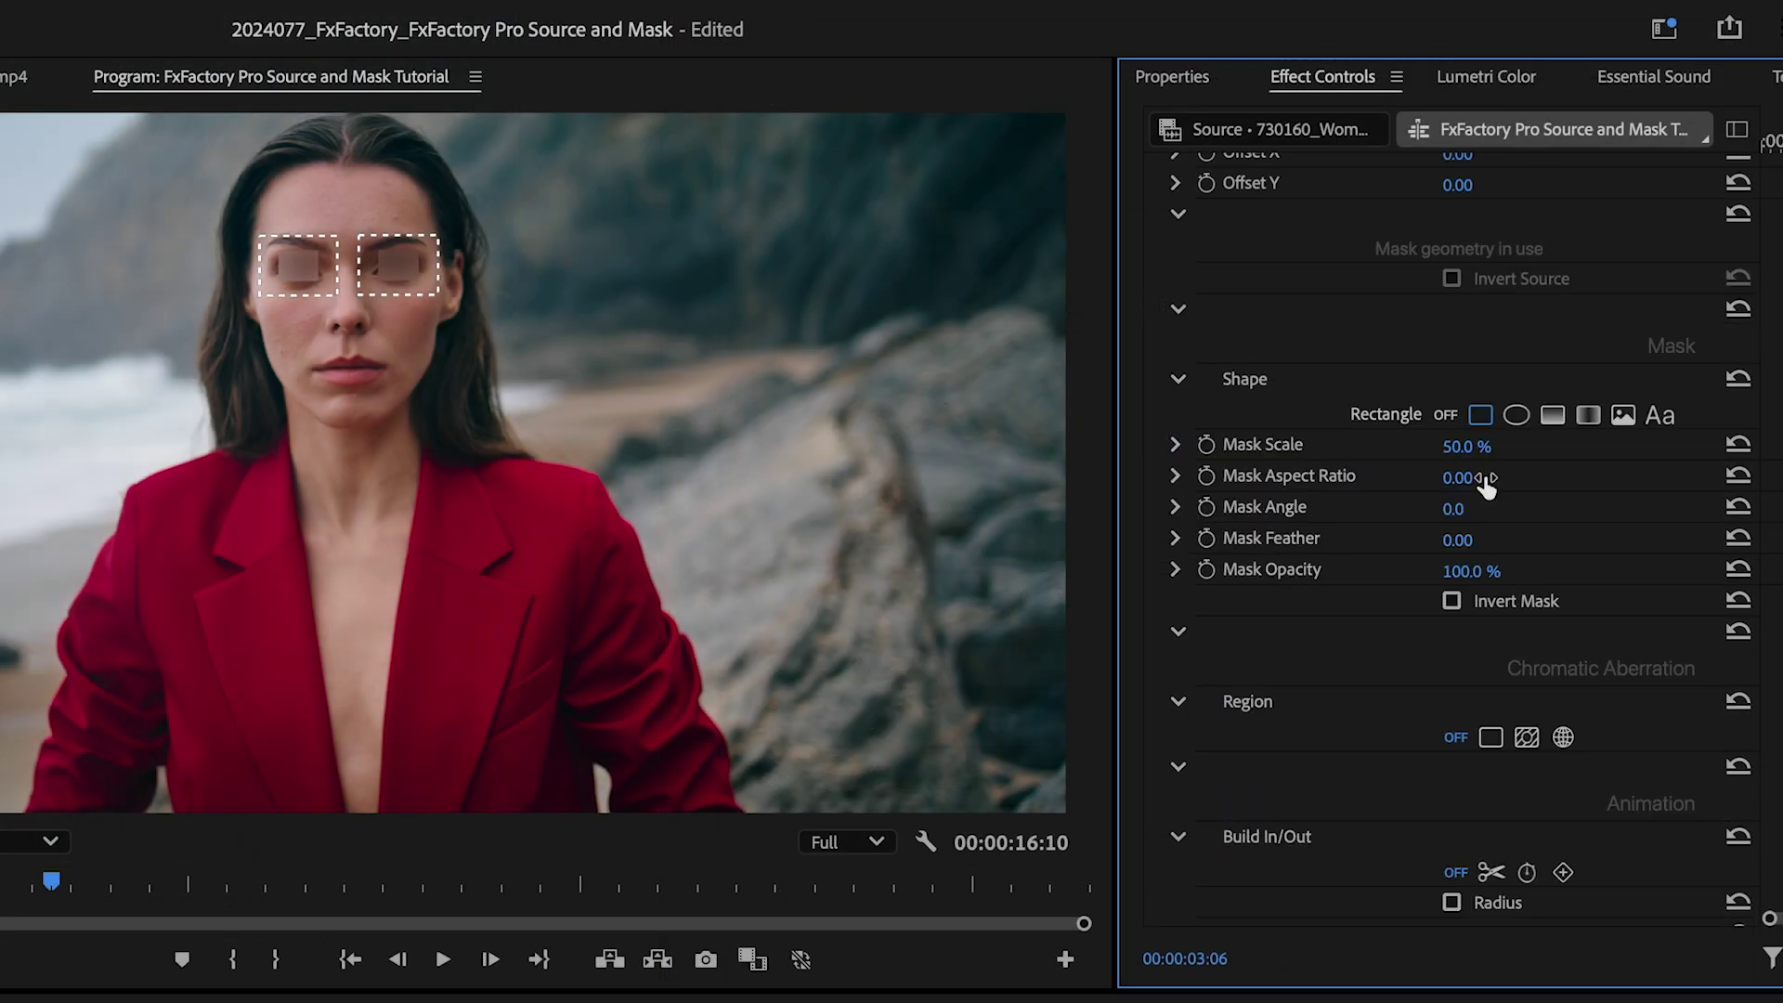
click(1520, 416)
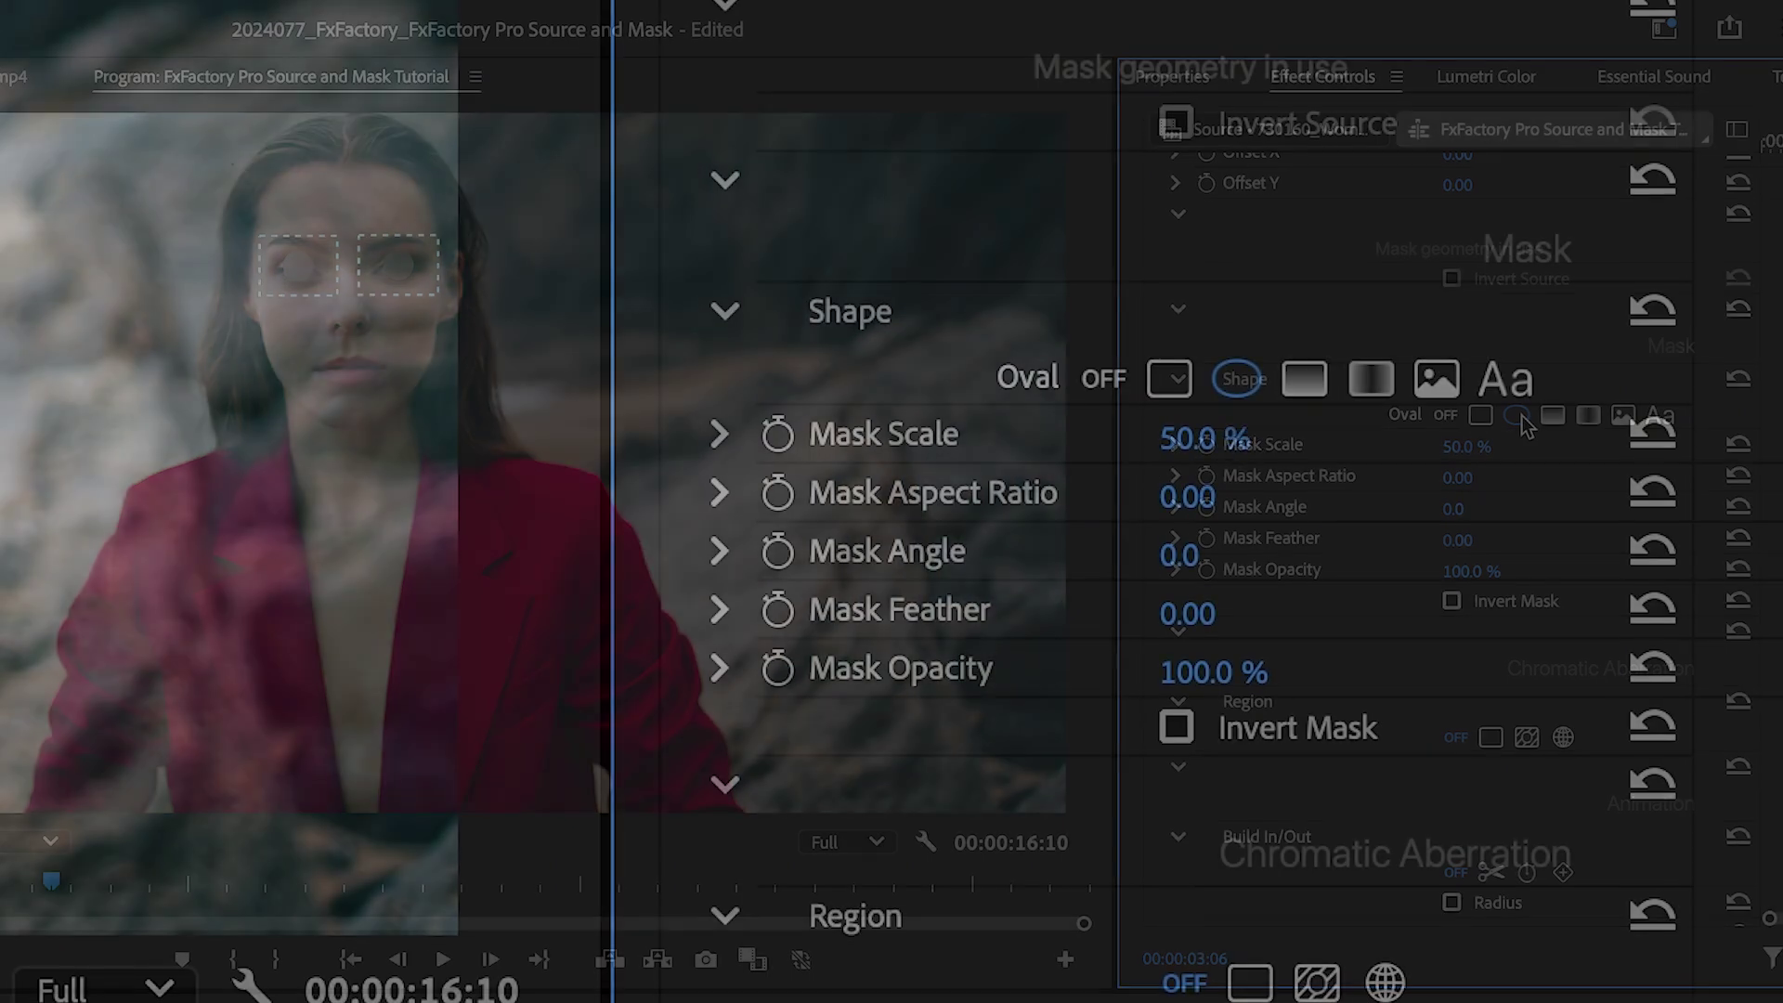
click(1463, 446)
Step: Set the oval Mask Scale to 69%
key(Return)
drag(1254, 444, 1273, 444)
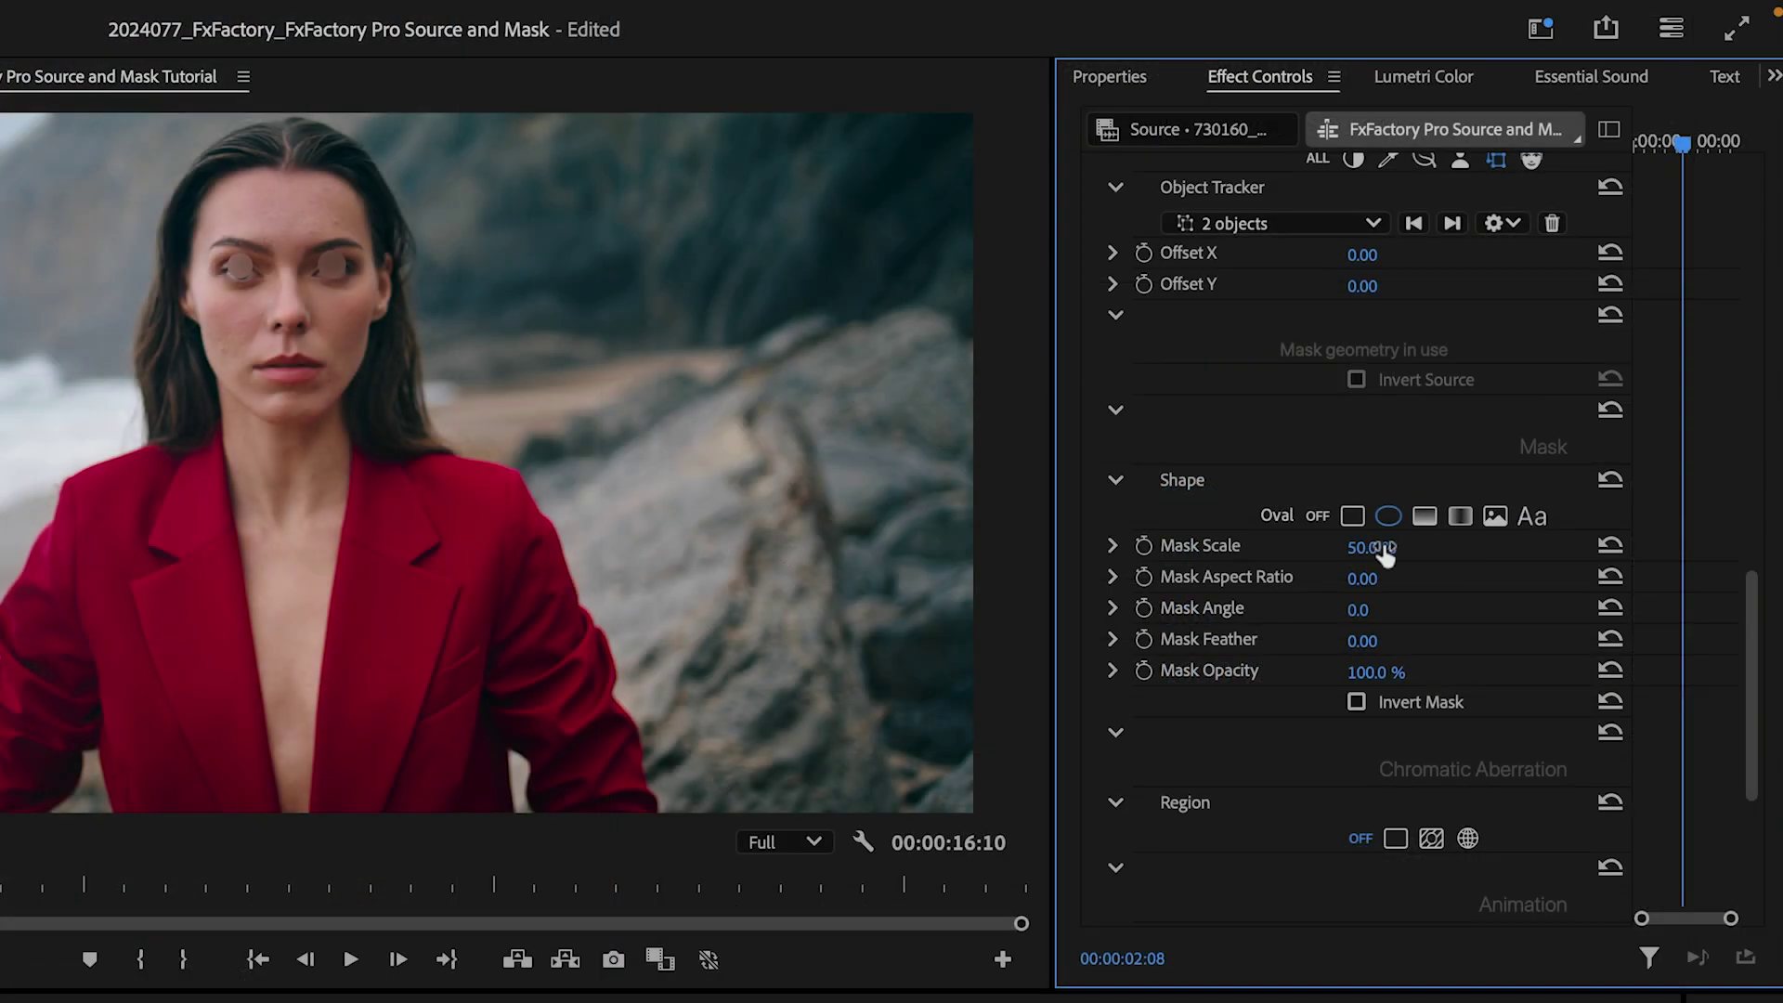
drag(1238, 442, 1230, 442)
drag(1366, 548, 1375, 547)
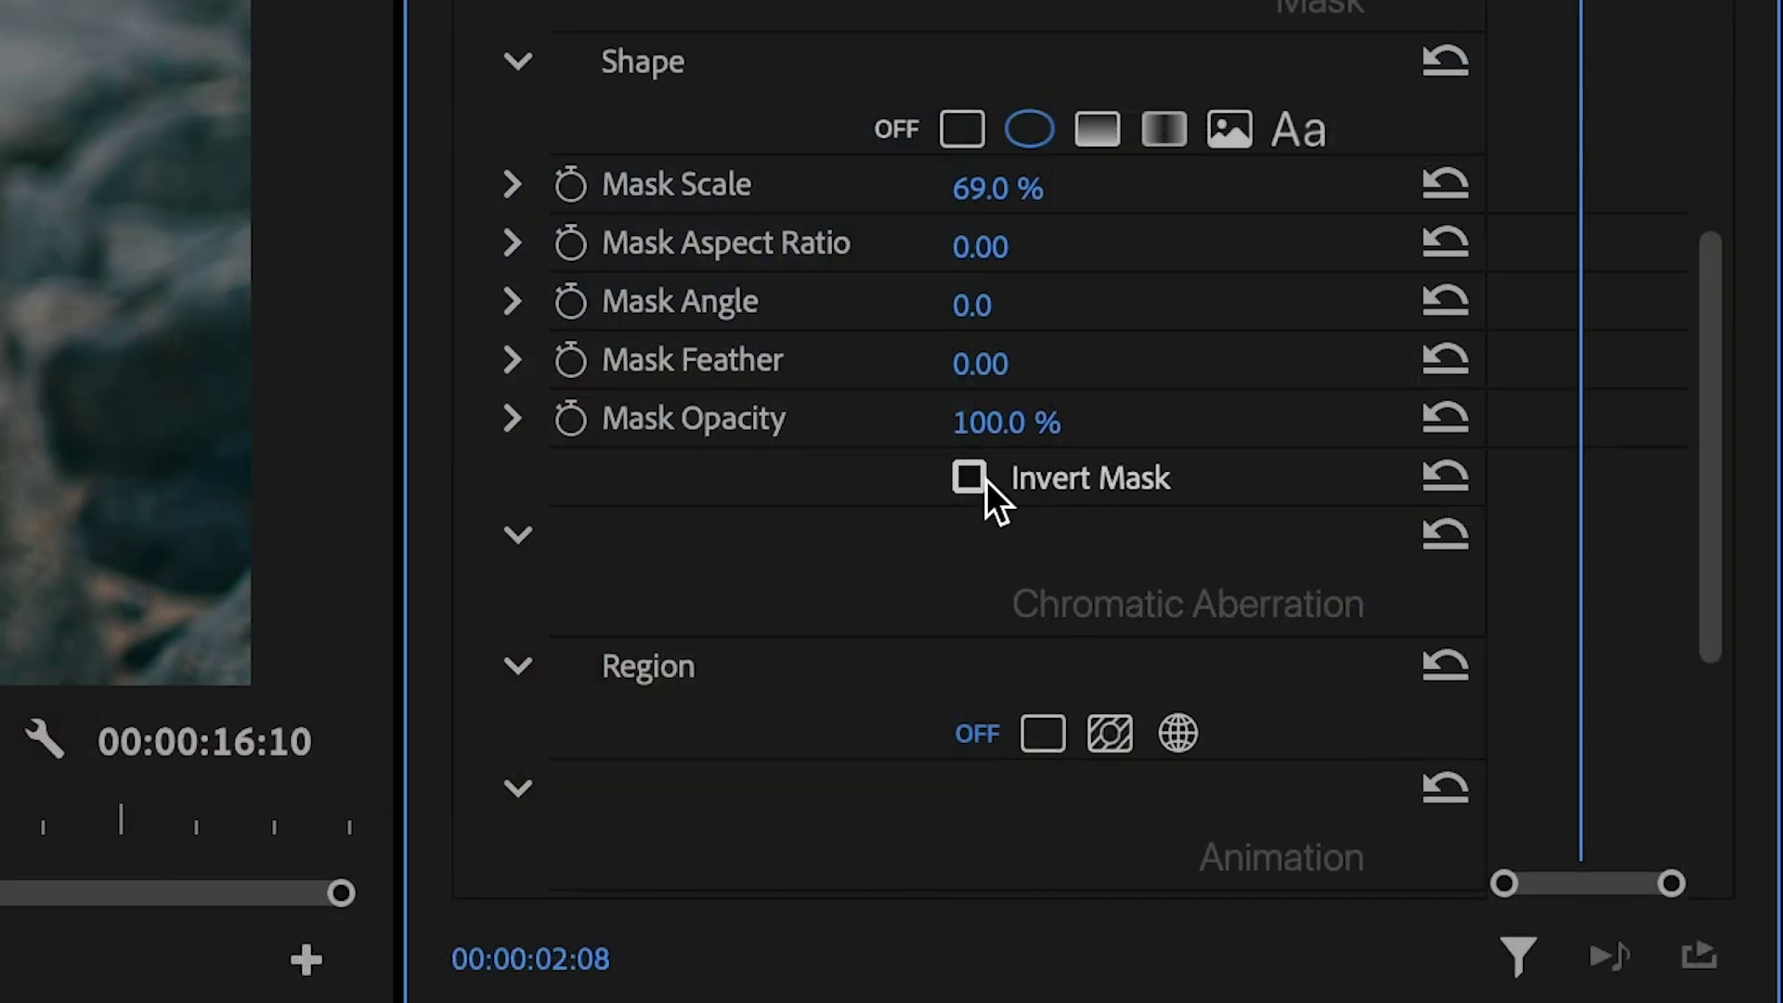
Step: Try Invert Mask, then switch the mask shape to Gradient and then Bar
click(1357, 703)
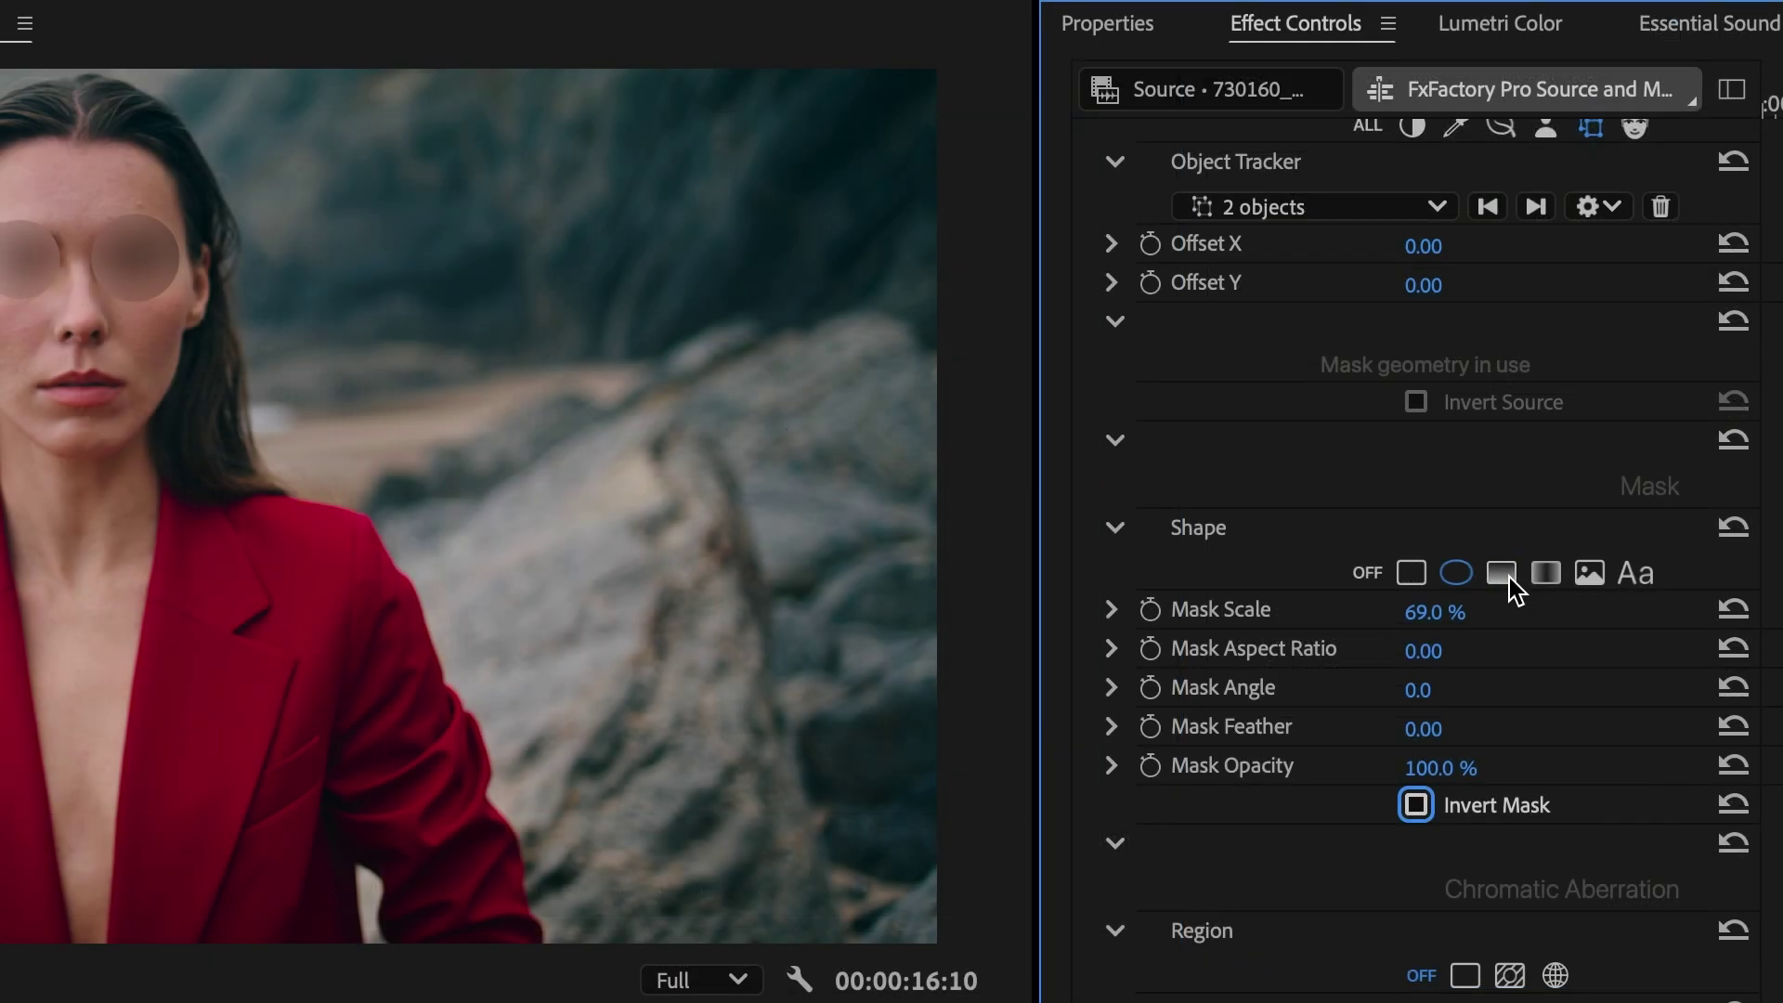
click(1555, 518)
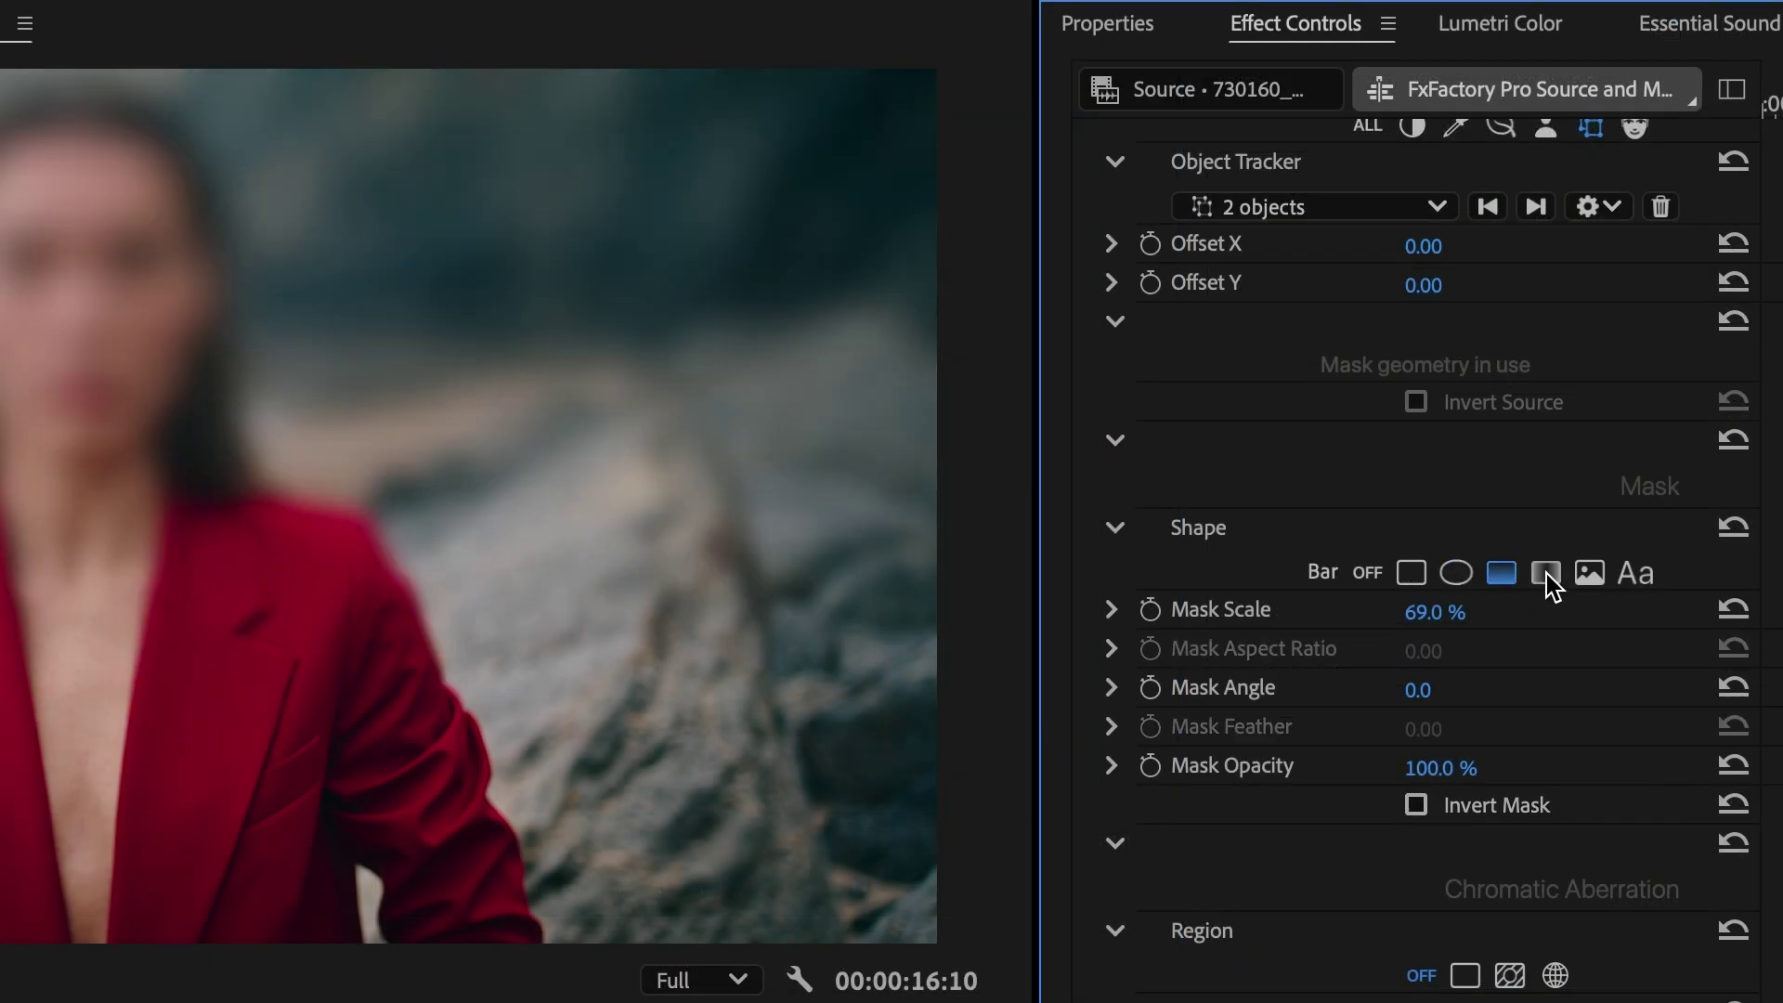
click(1547, 572)
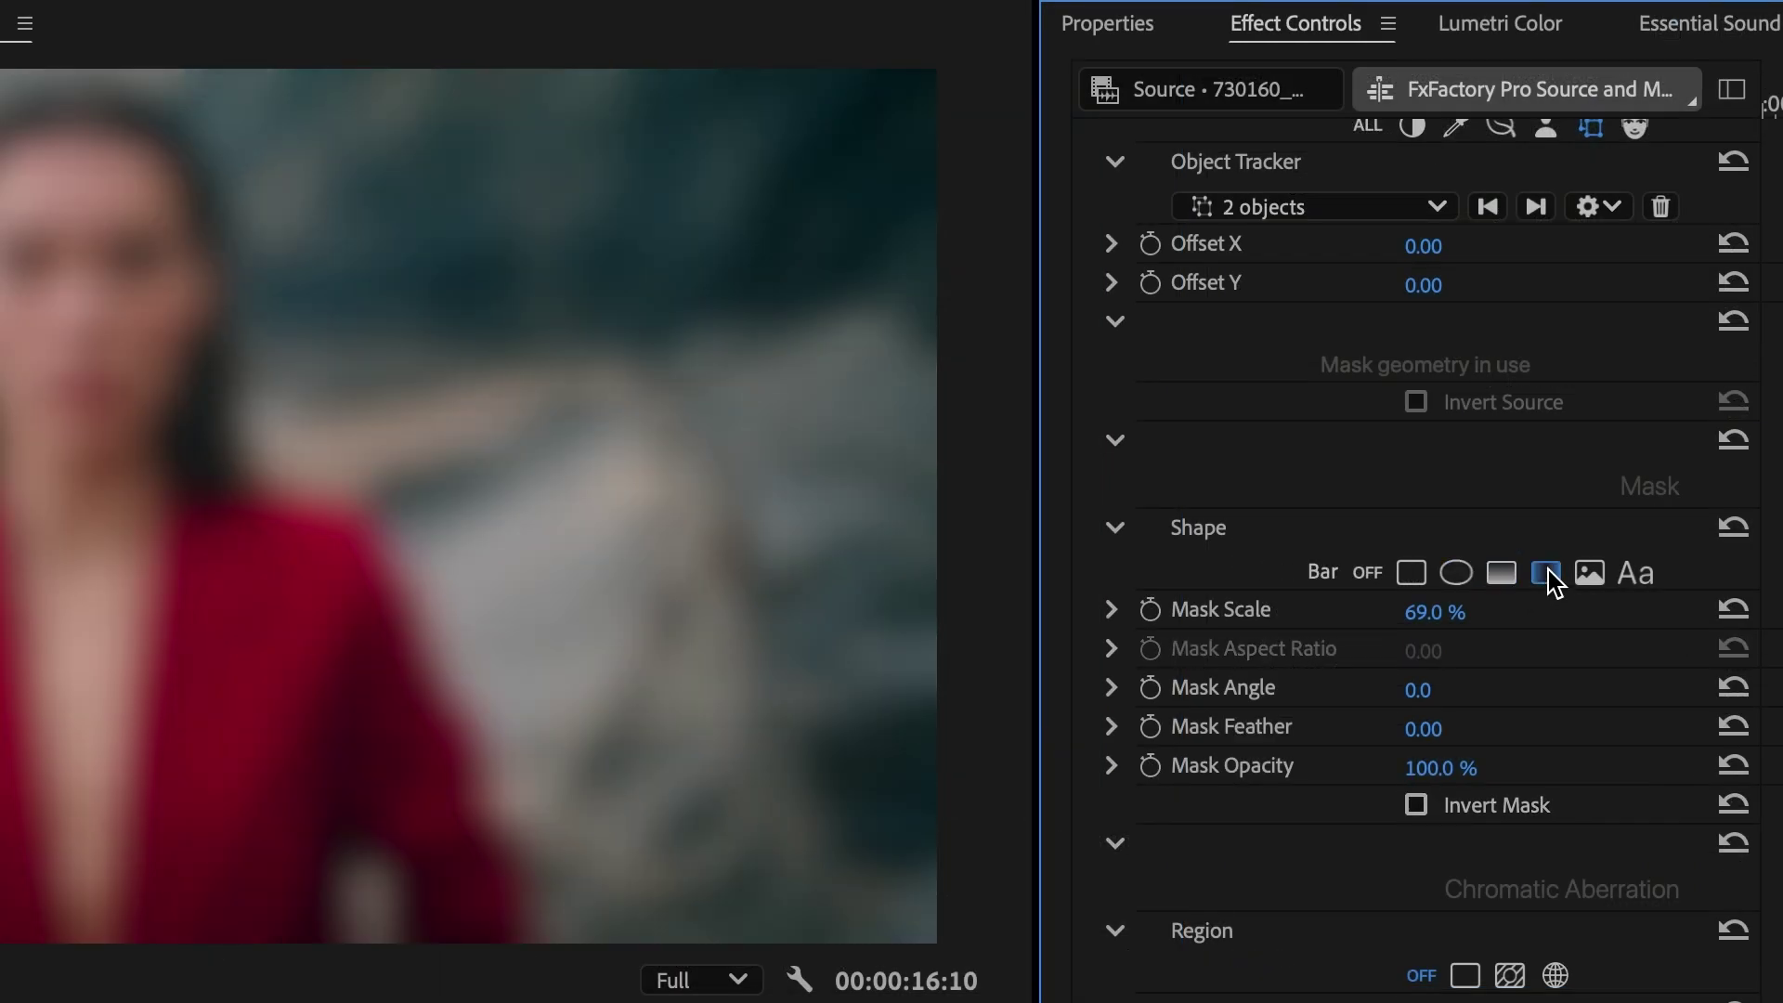
Step: Load Star.psd as the custom mask relative to the face, at 97% scale and -1° angle
click(1591, 573)
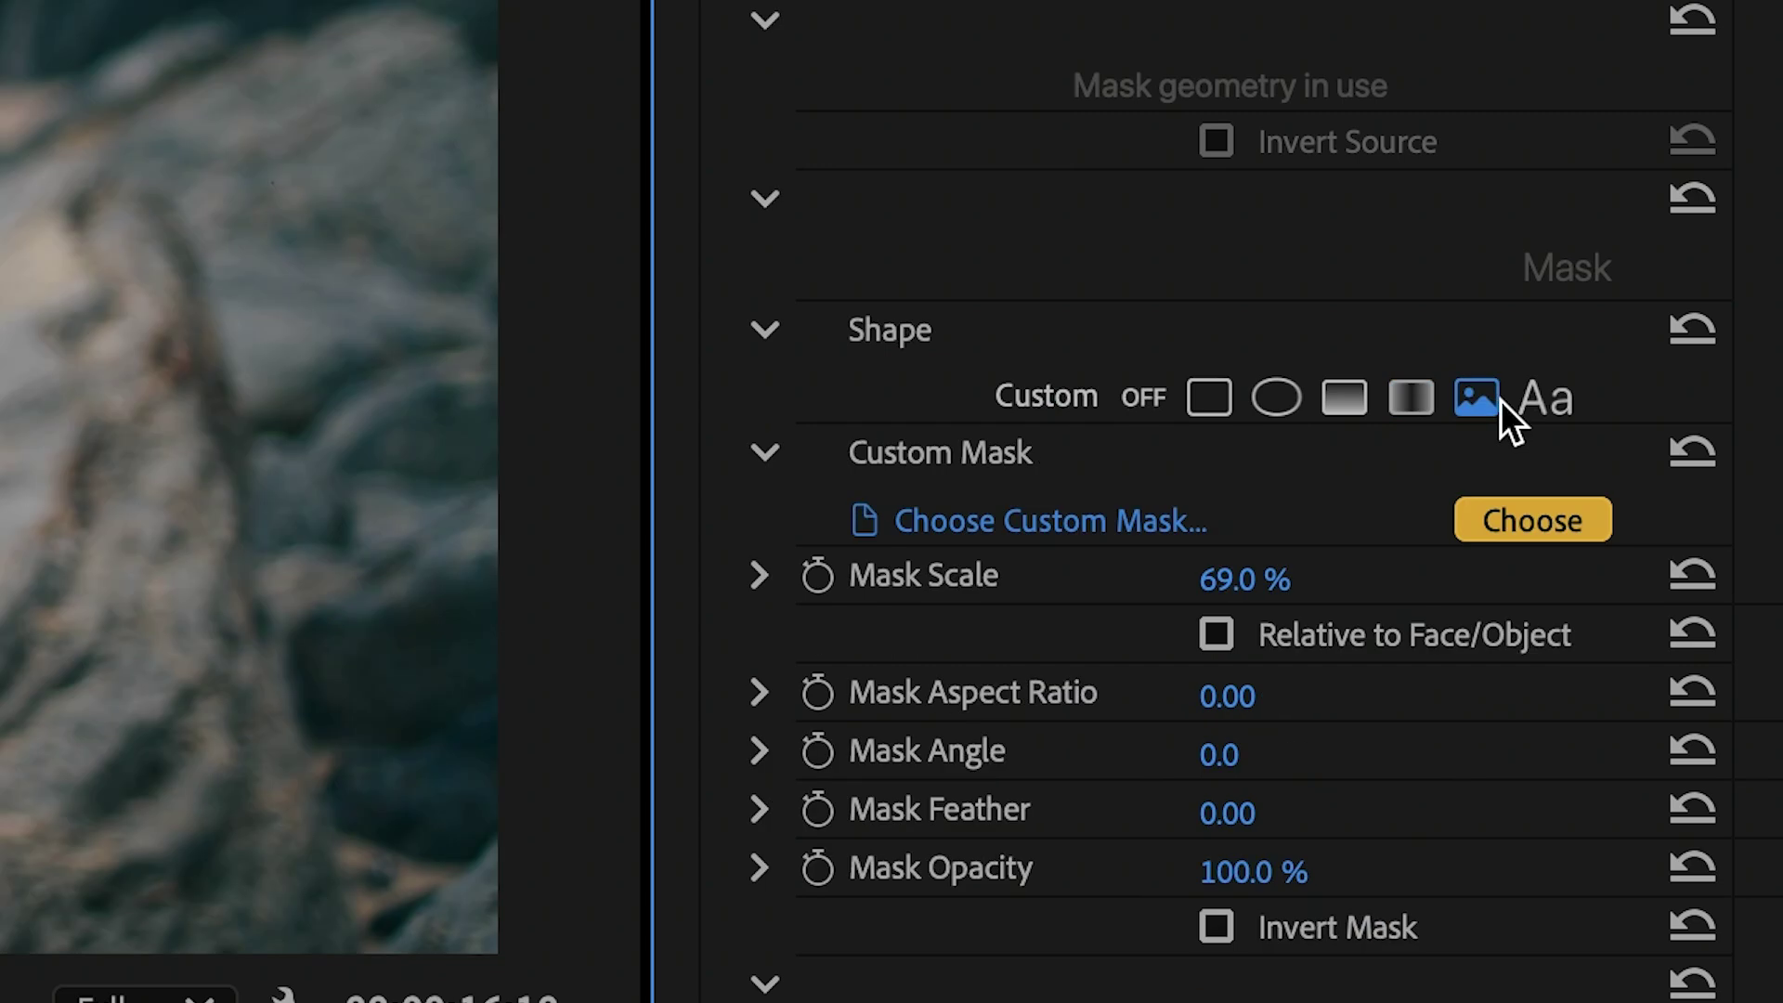
click(1546, 517)
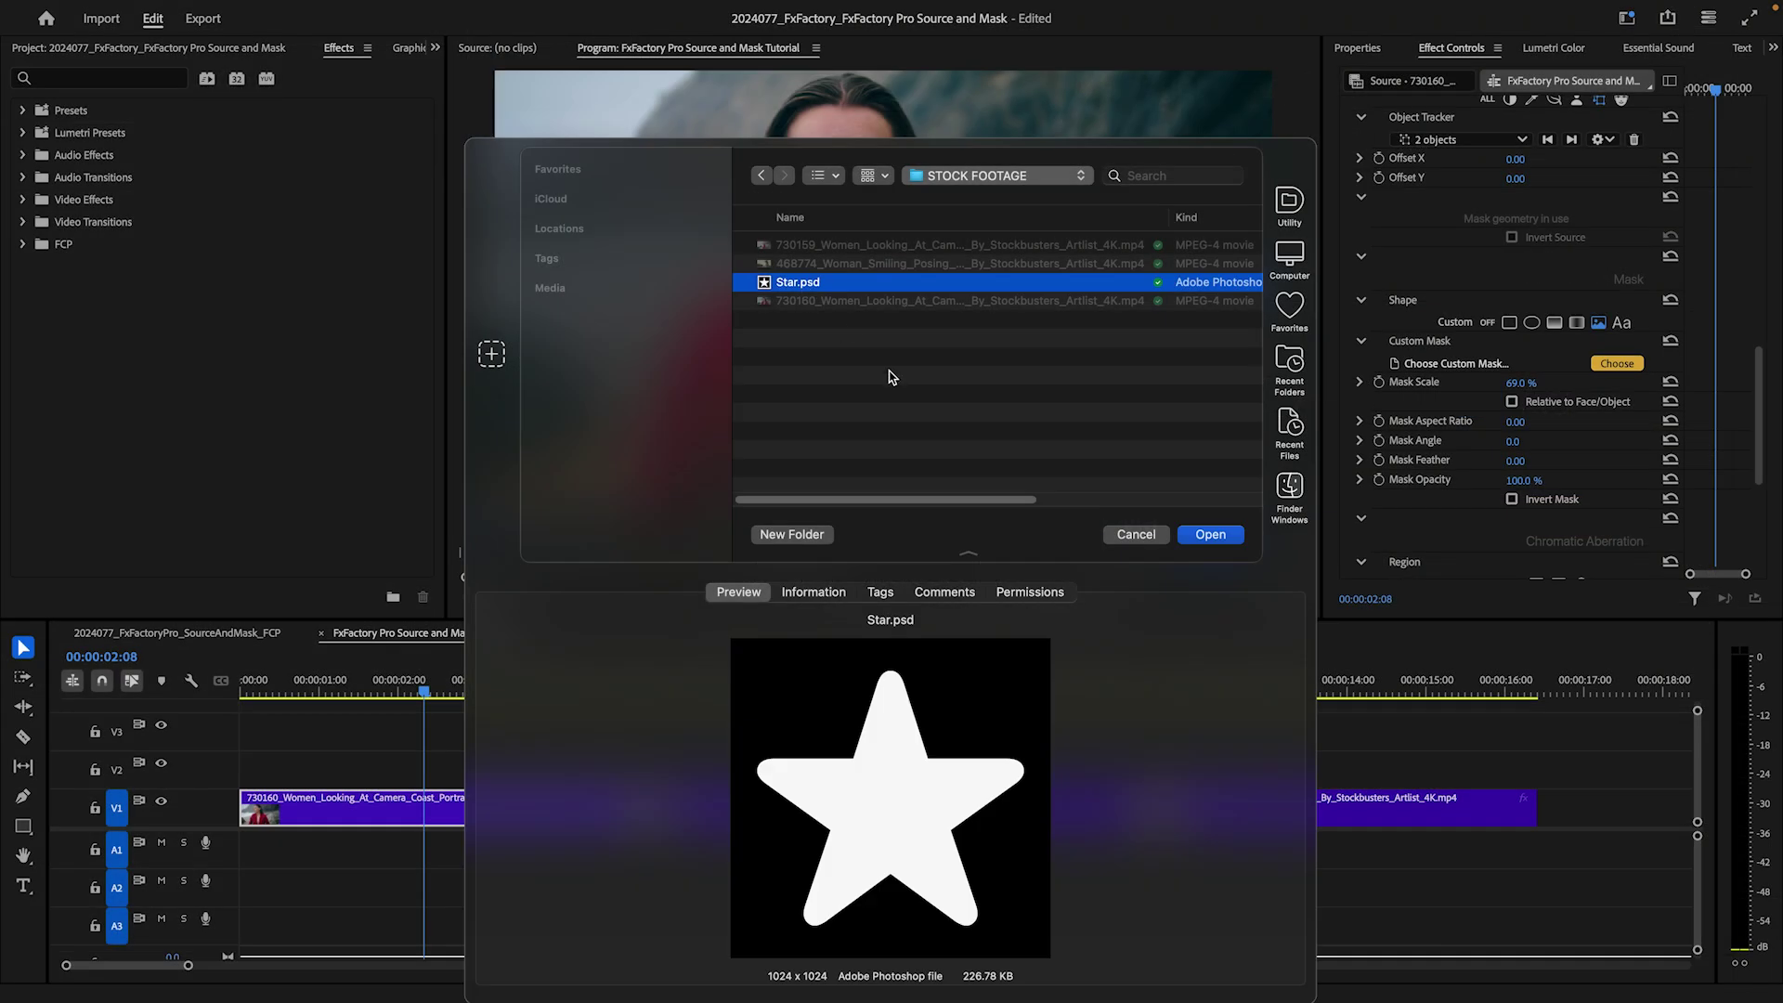
click(1210, 535)
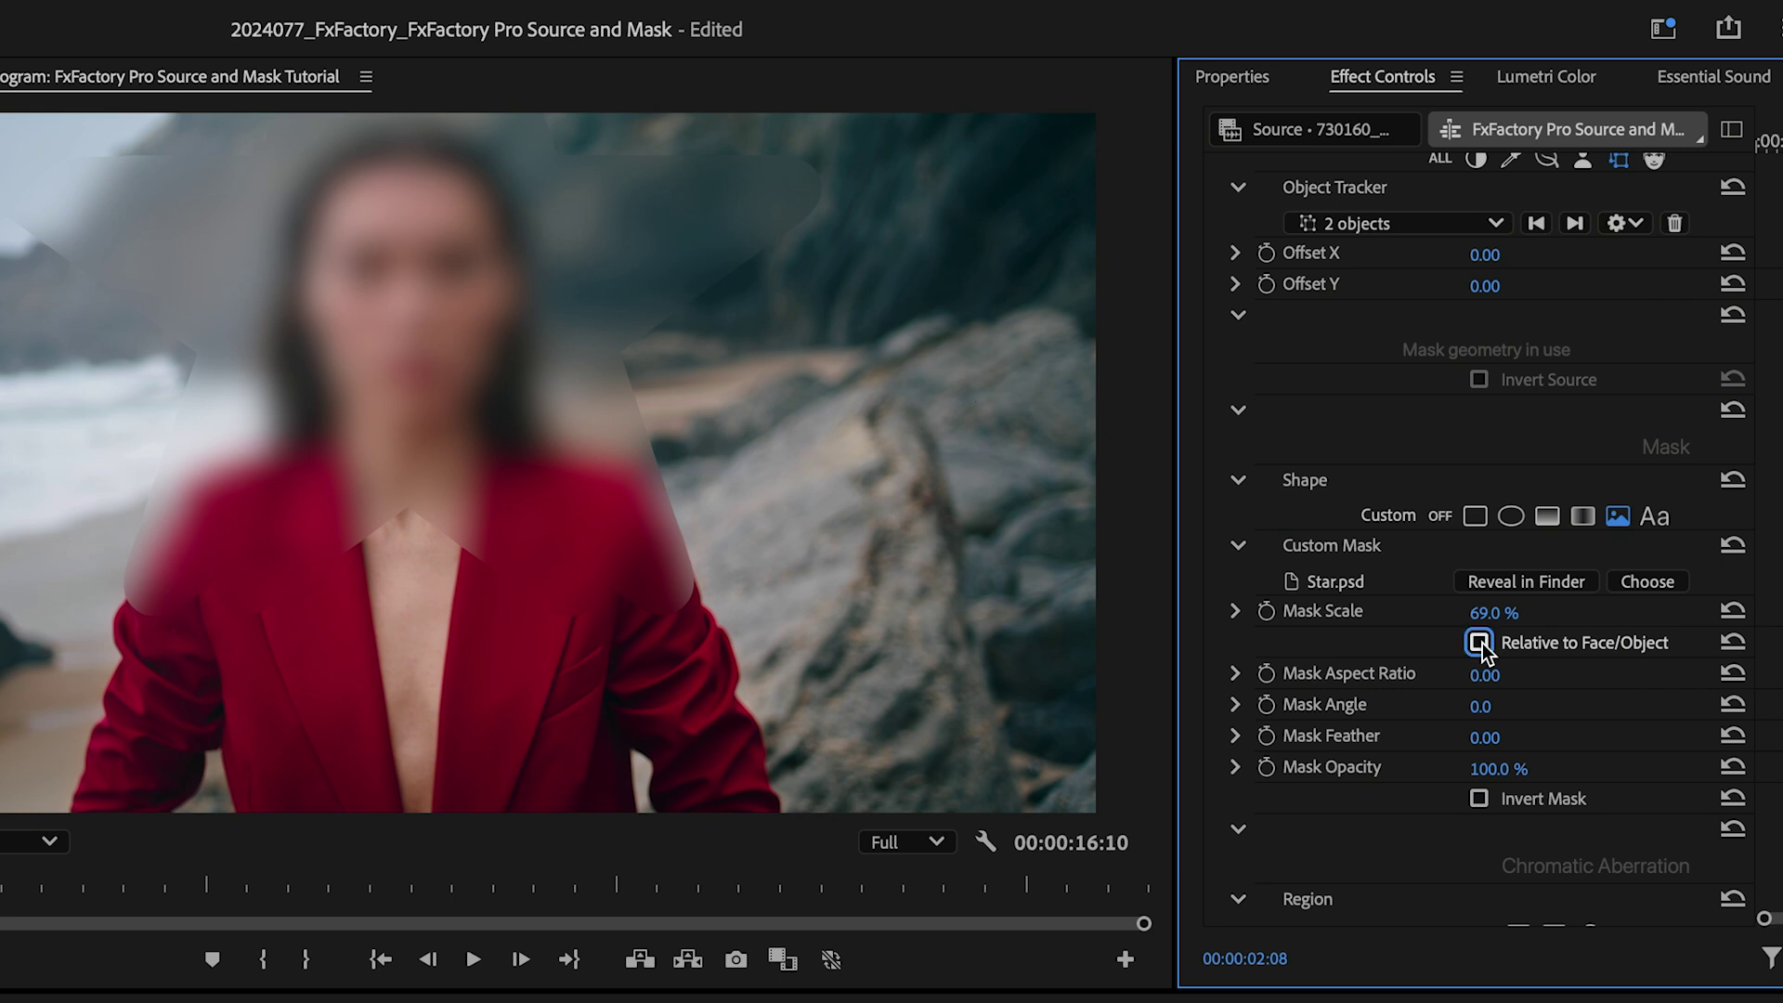
click(1480, 643)
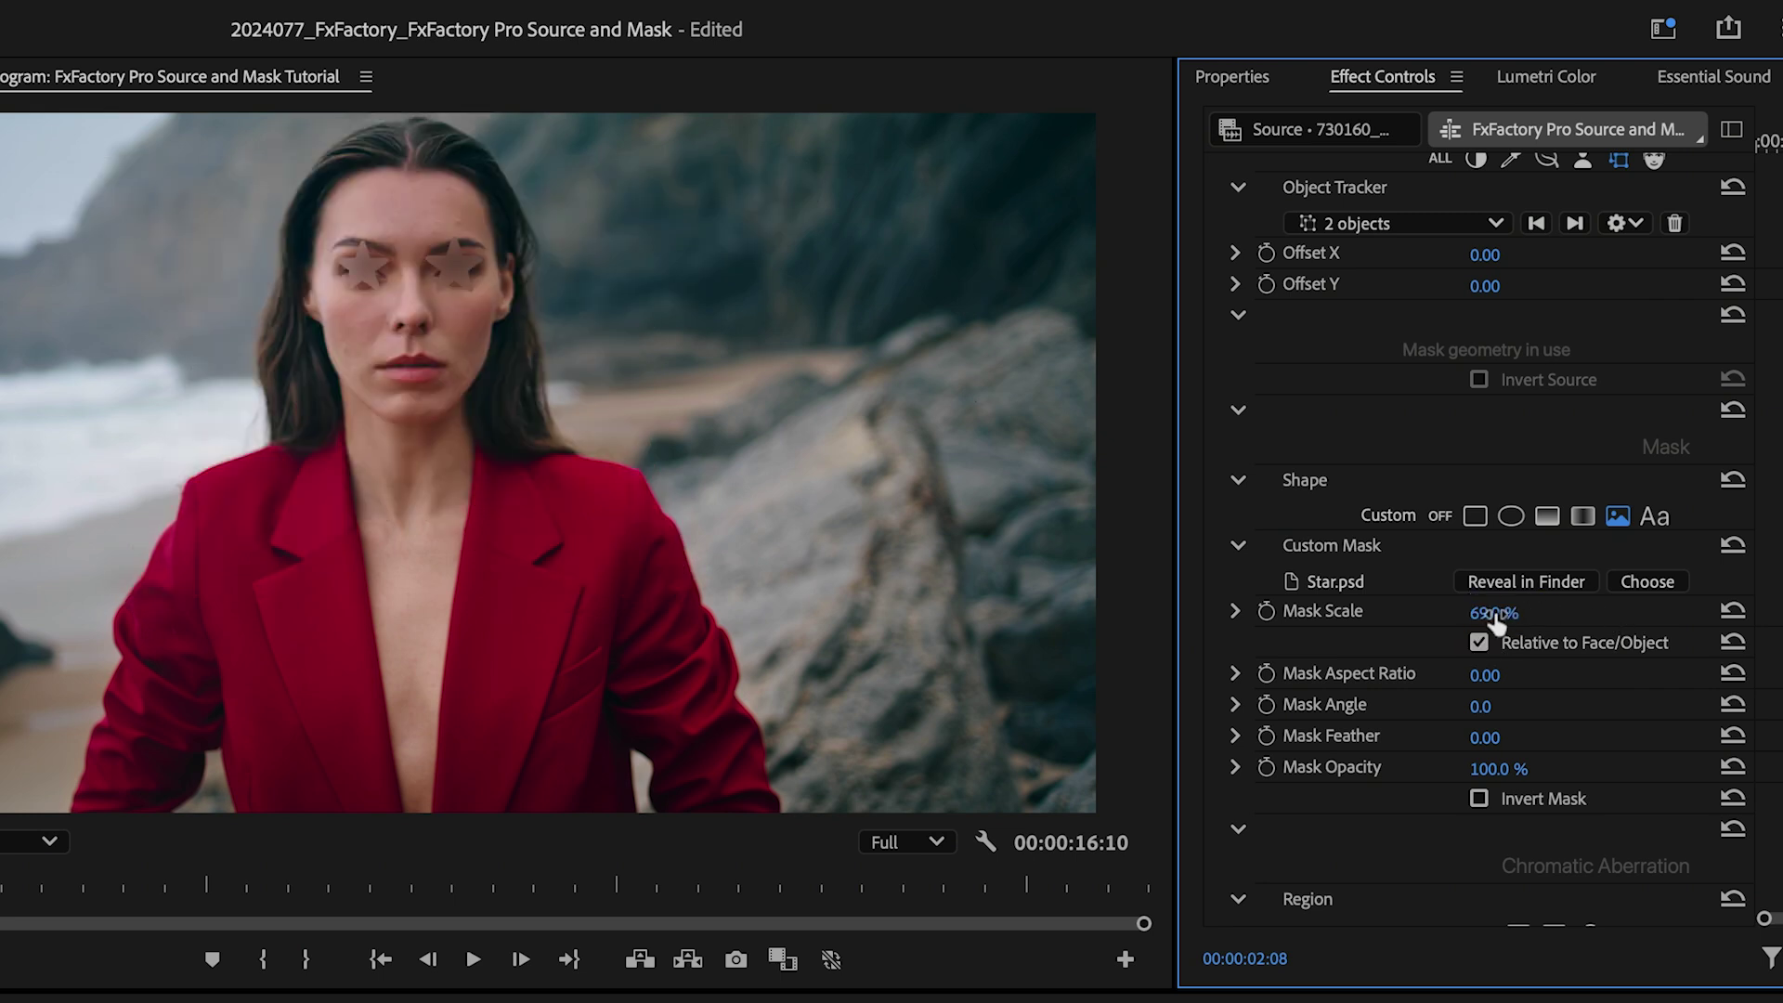
drag(1494, 613, 1521, 586)
drag(1522, 586, 1508, 586)
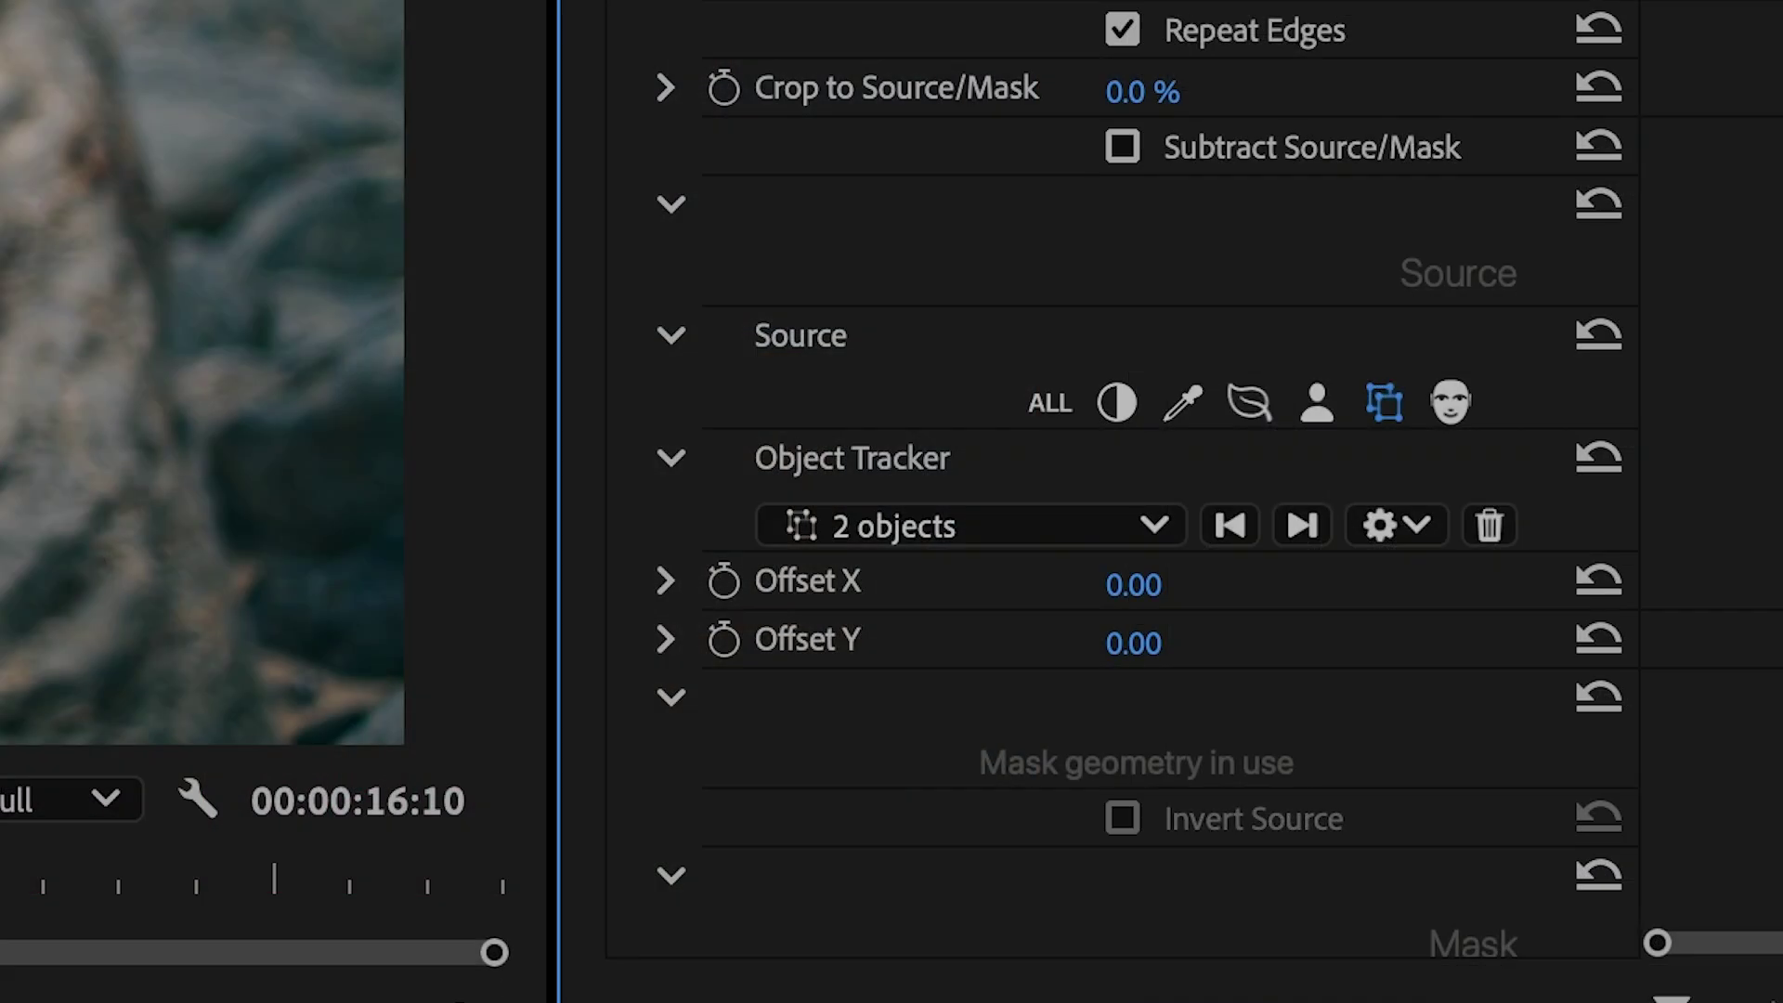
Step: Switch the source to Face detection, run Detect, set the filter to Variable, and keep All faces
click(1454, 402)
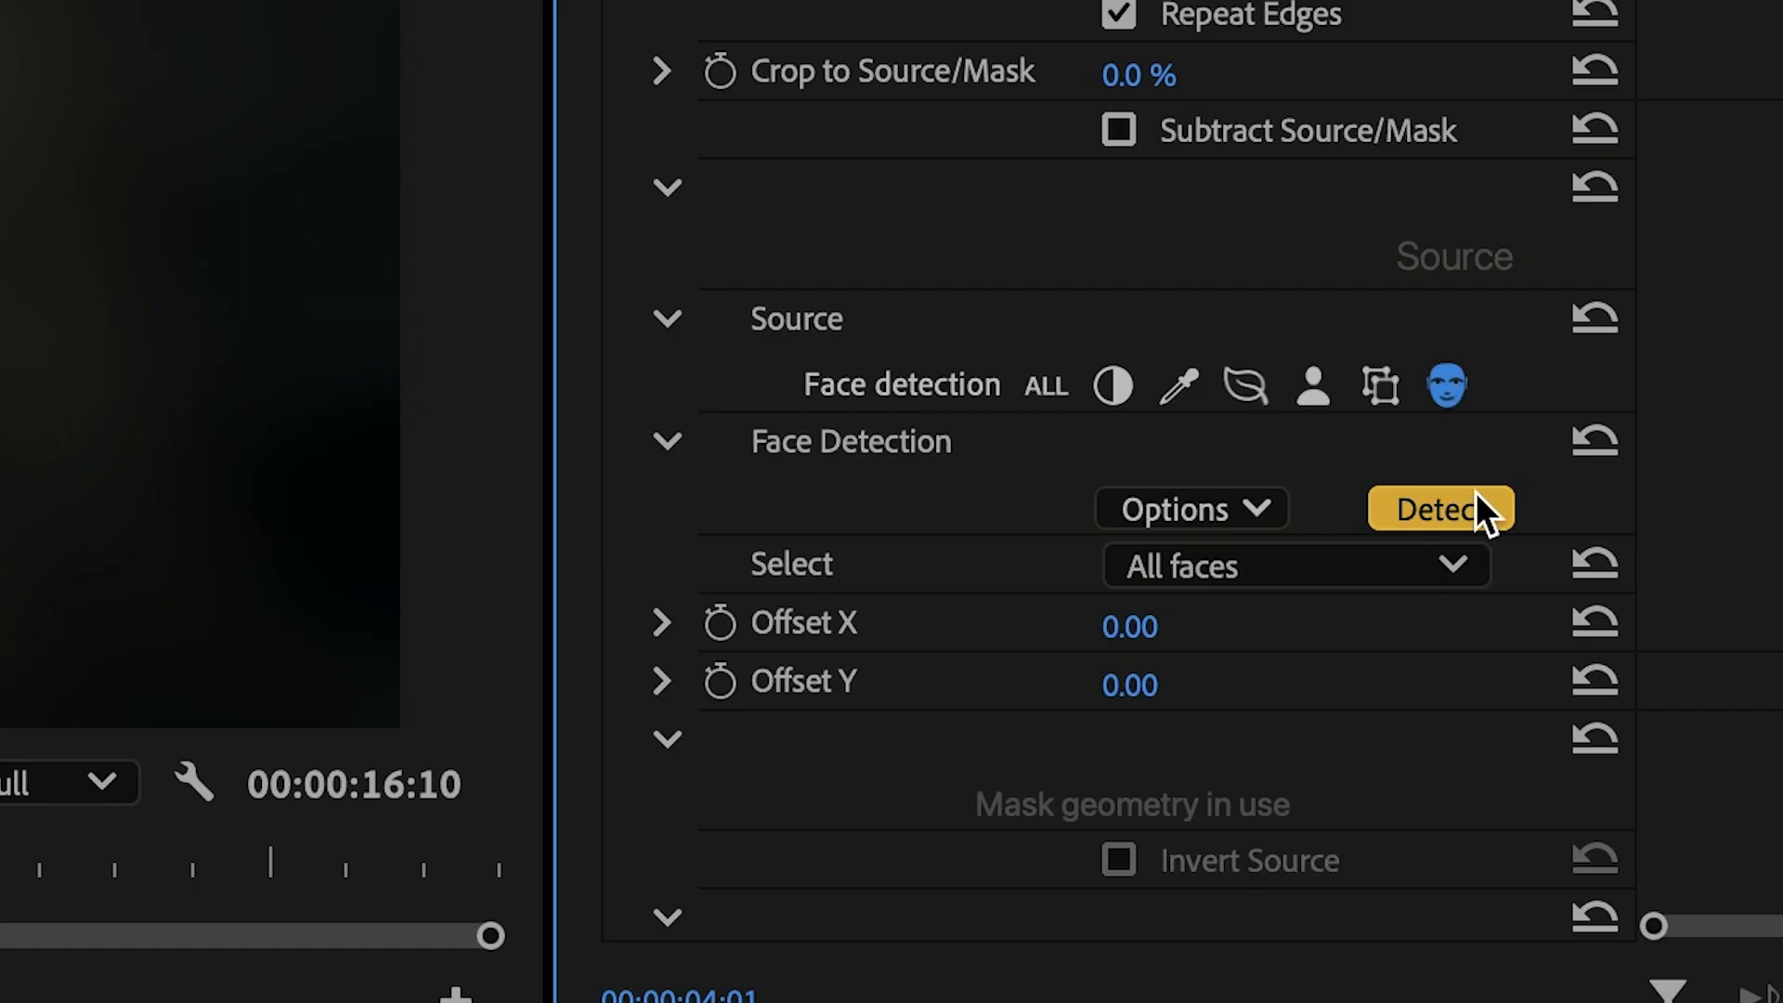
click(1472, 503)
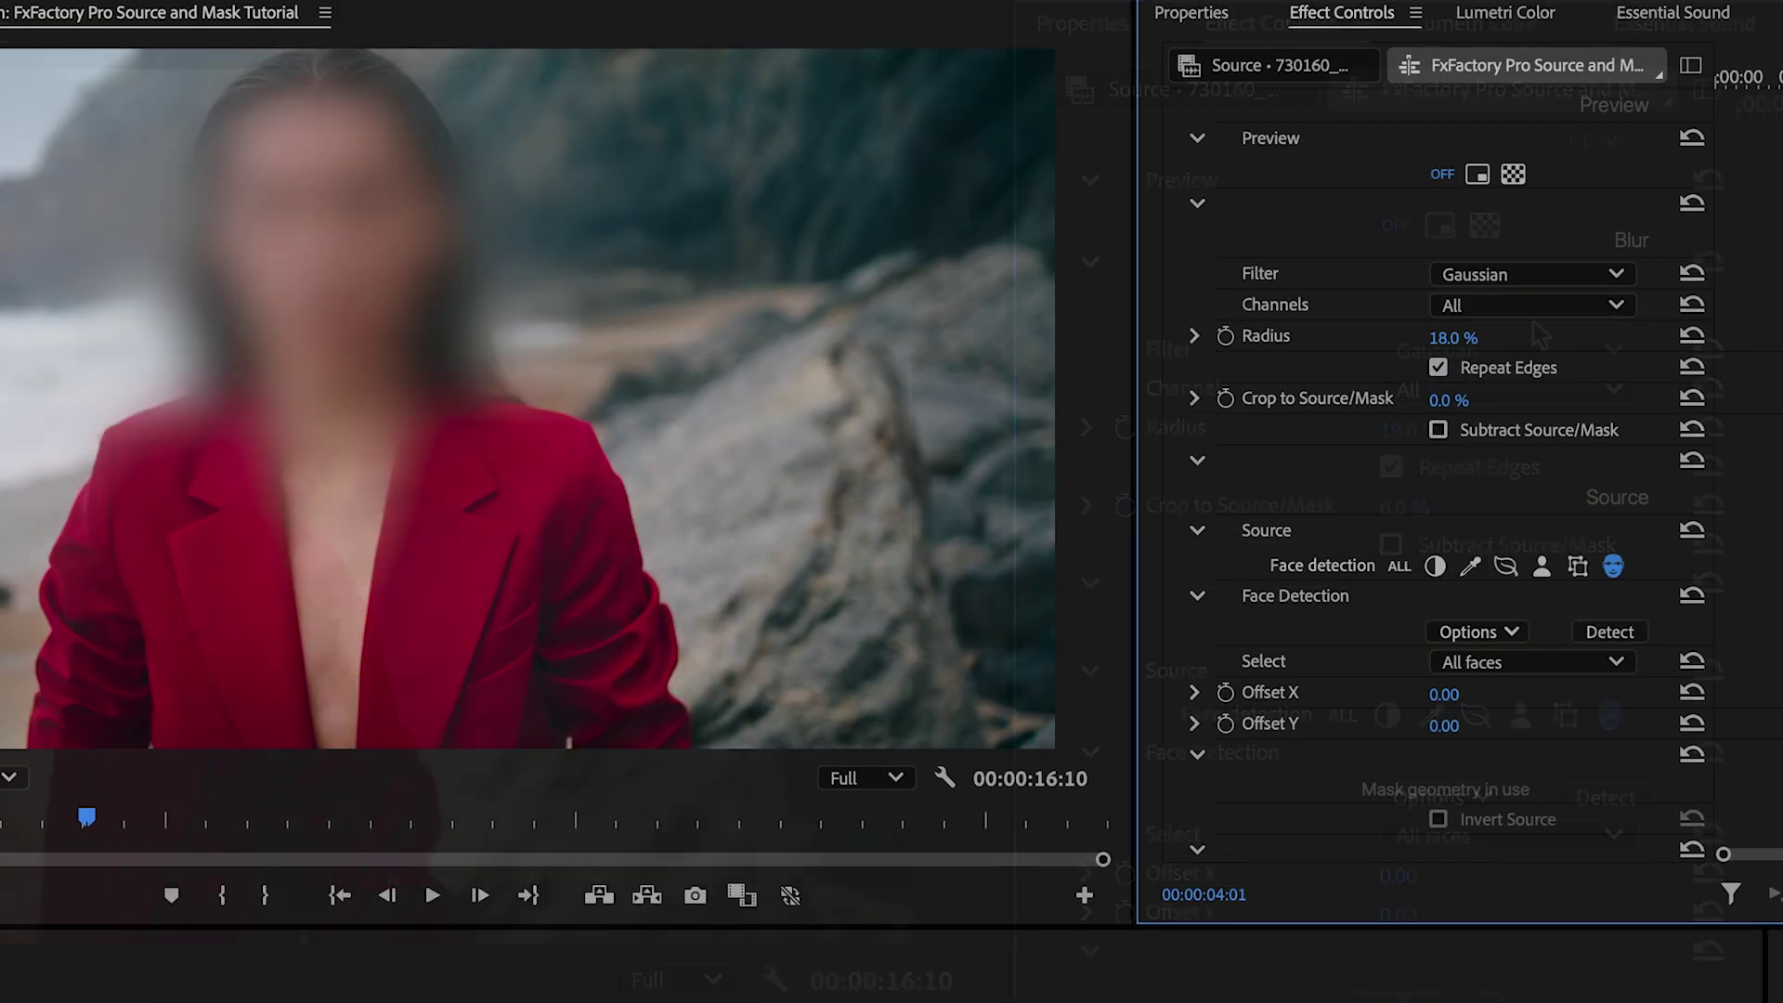
click(1557, 274)
click(1555, 540)
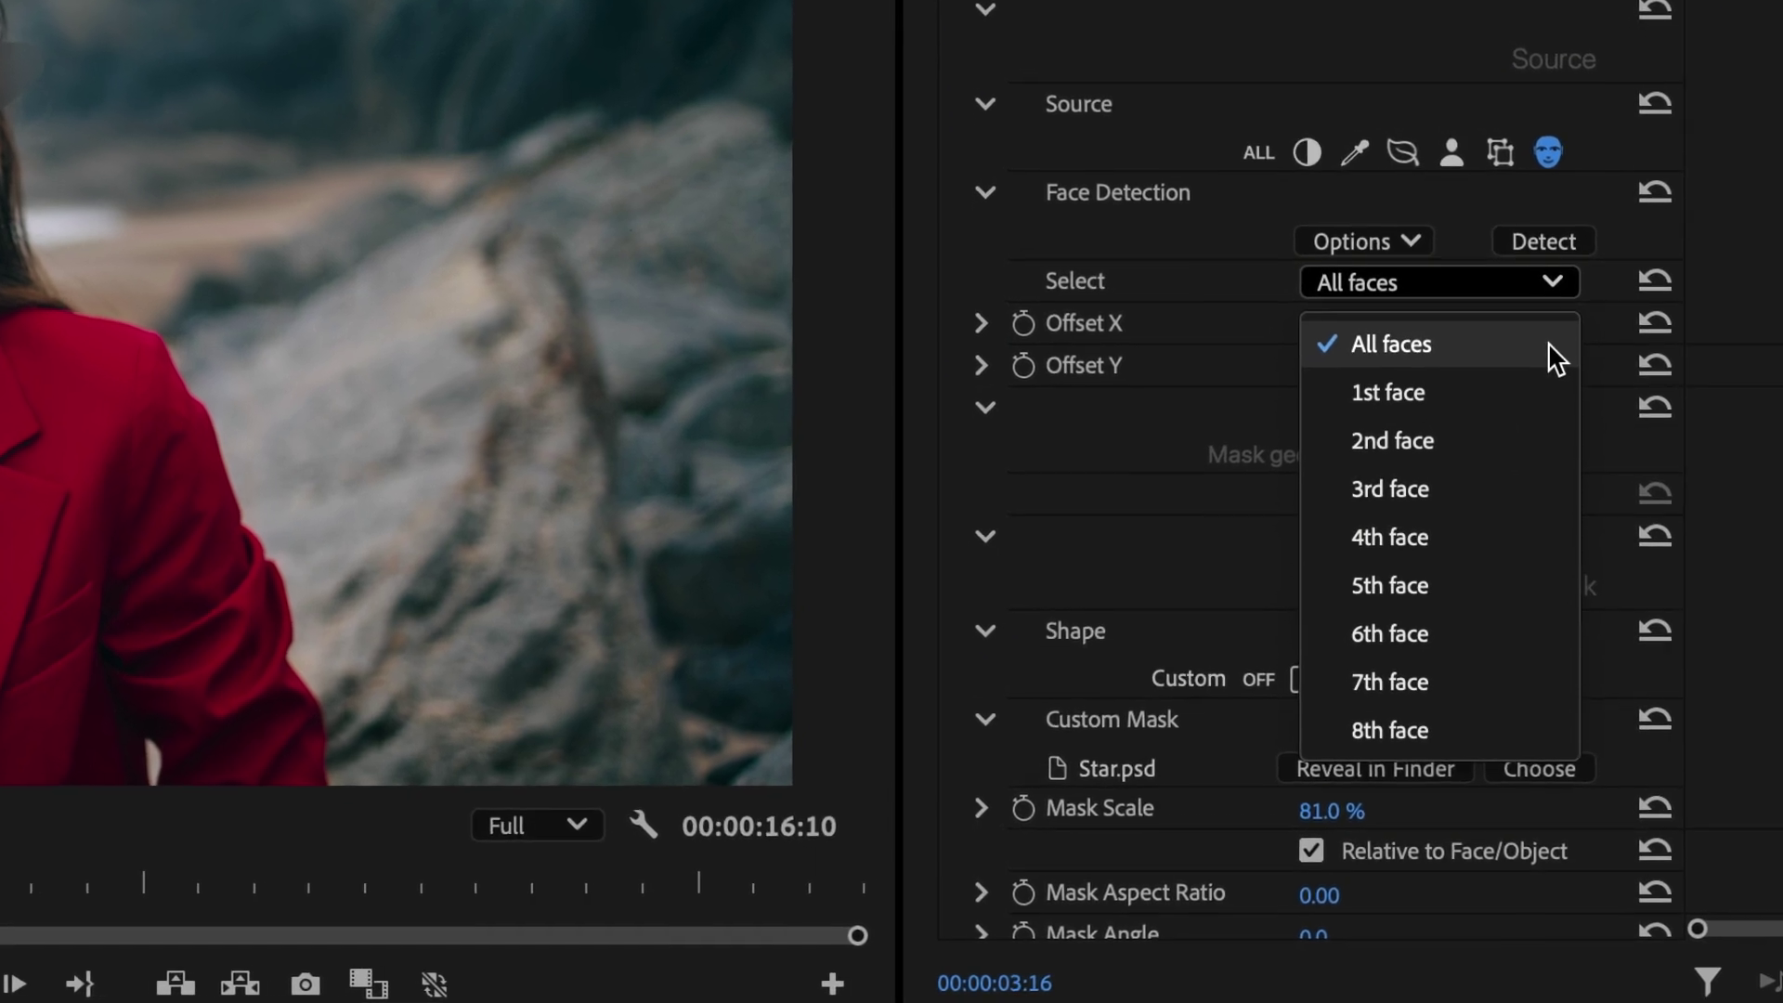
click(1383, 329)
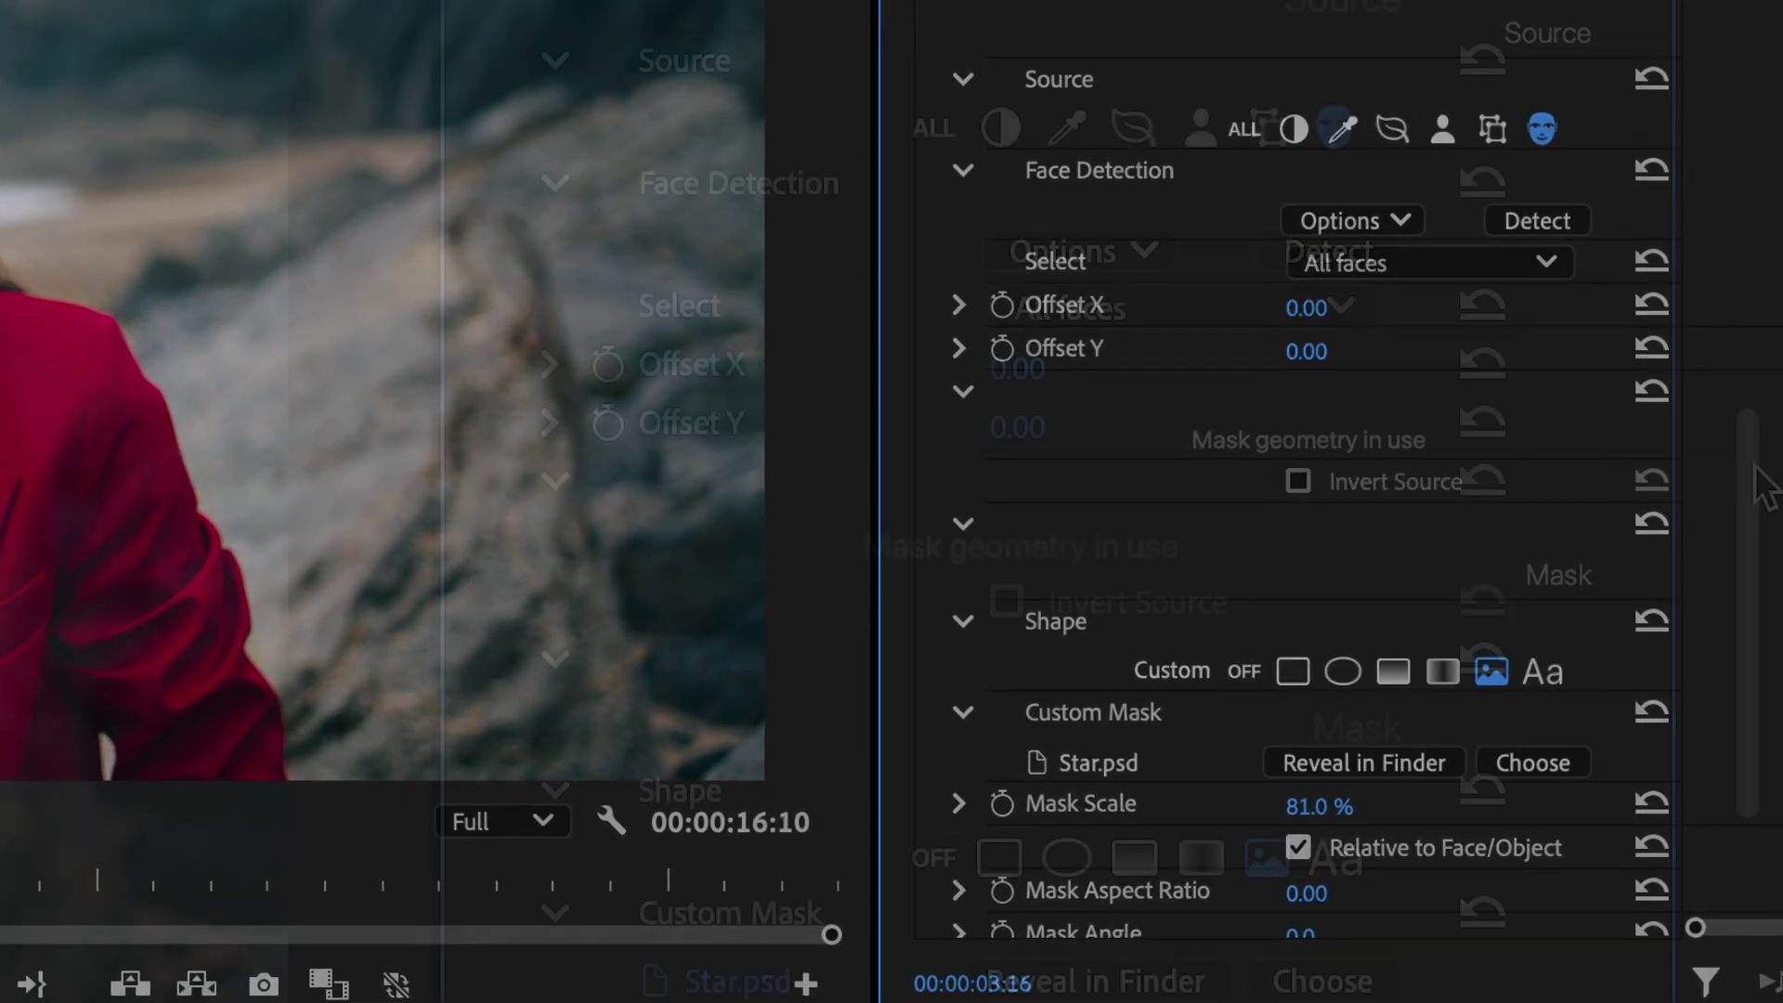
Step: Switch the Blur mask to the Aa text shape and set its text to 'SEND HELP!'
scroll(1748, 585, down, 3)
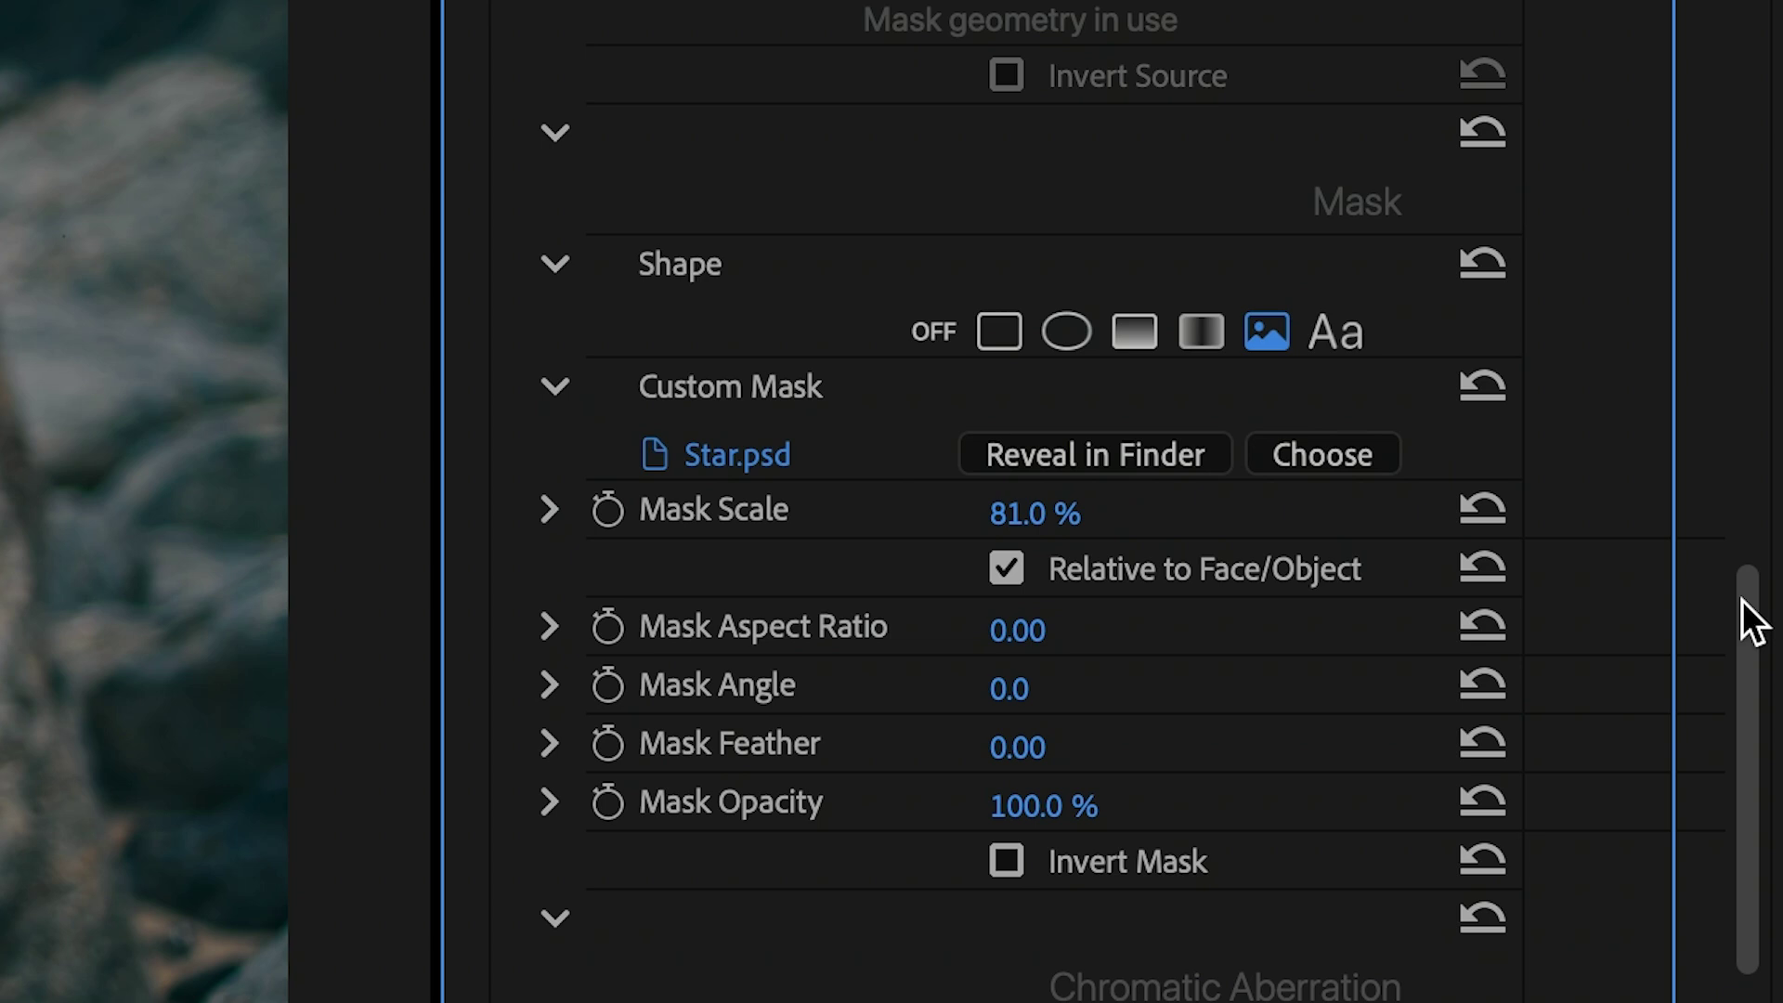
click(1352, 318)
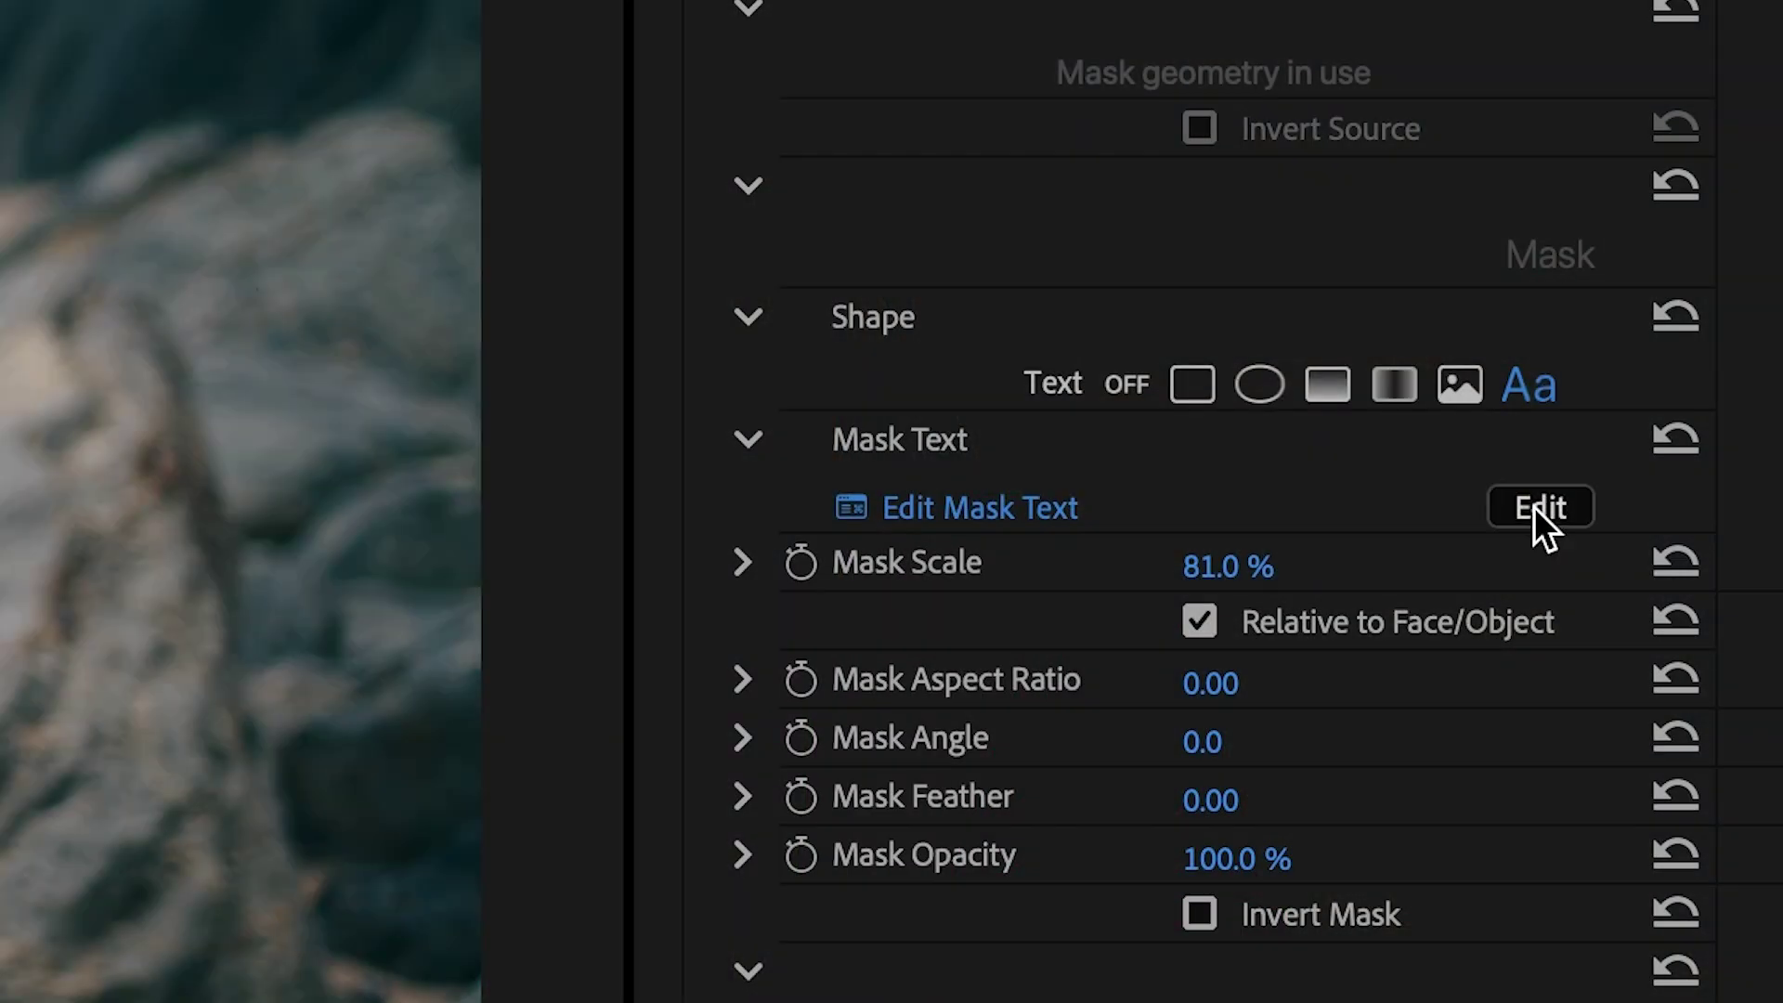
click(1535, 508)
text(H)
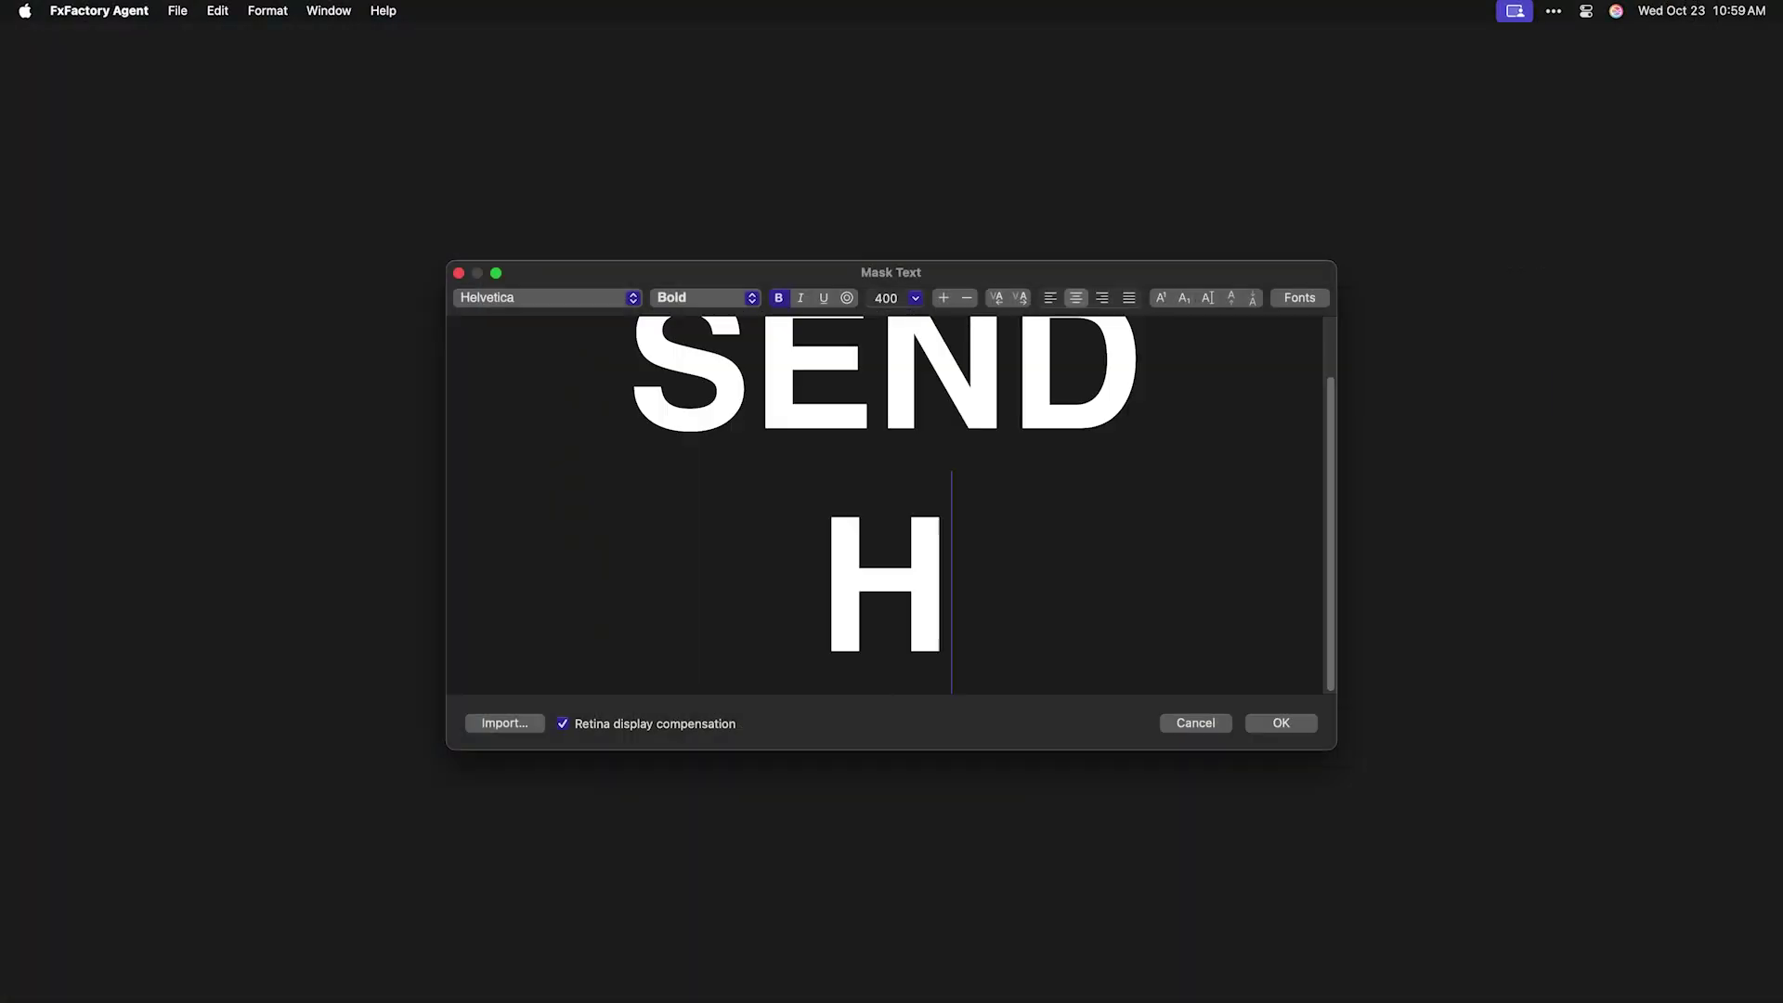
text(ELP!)
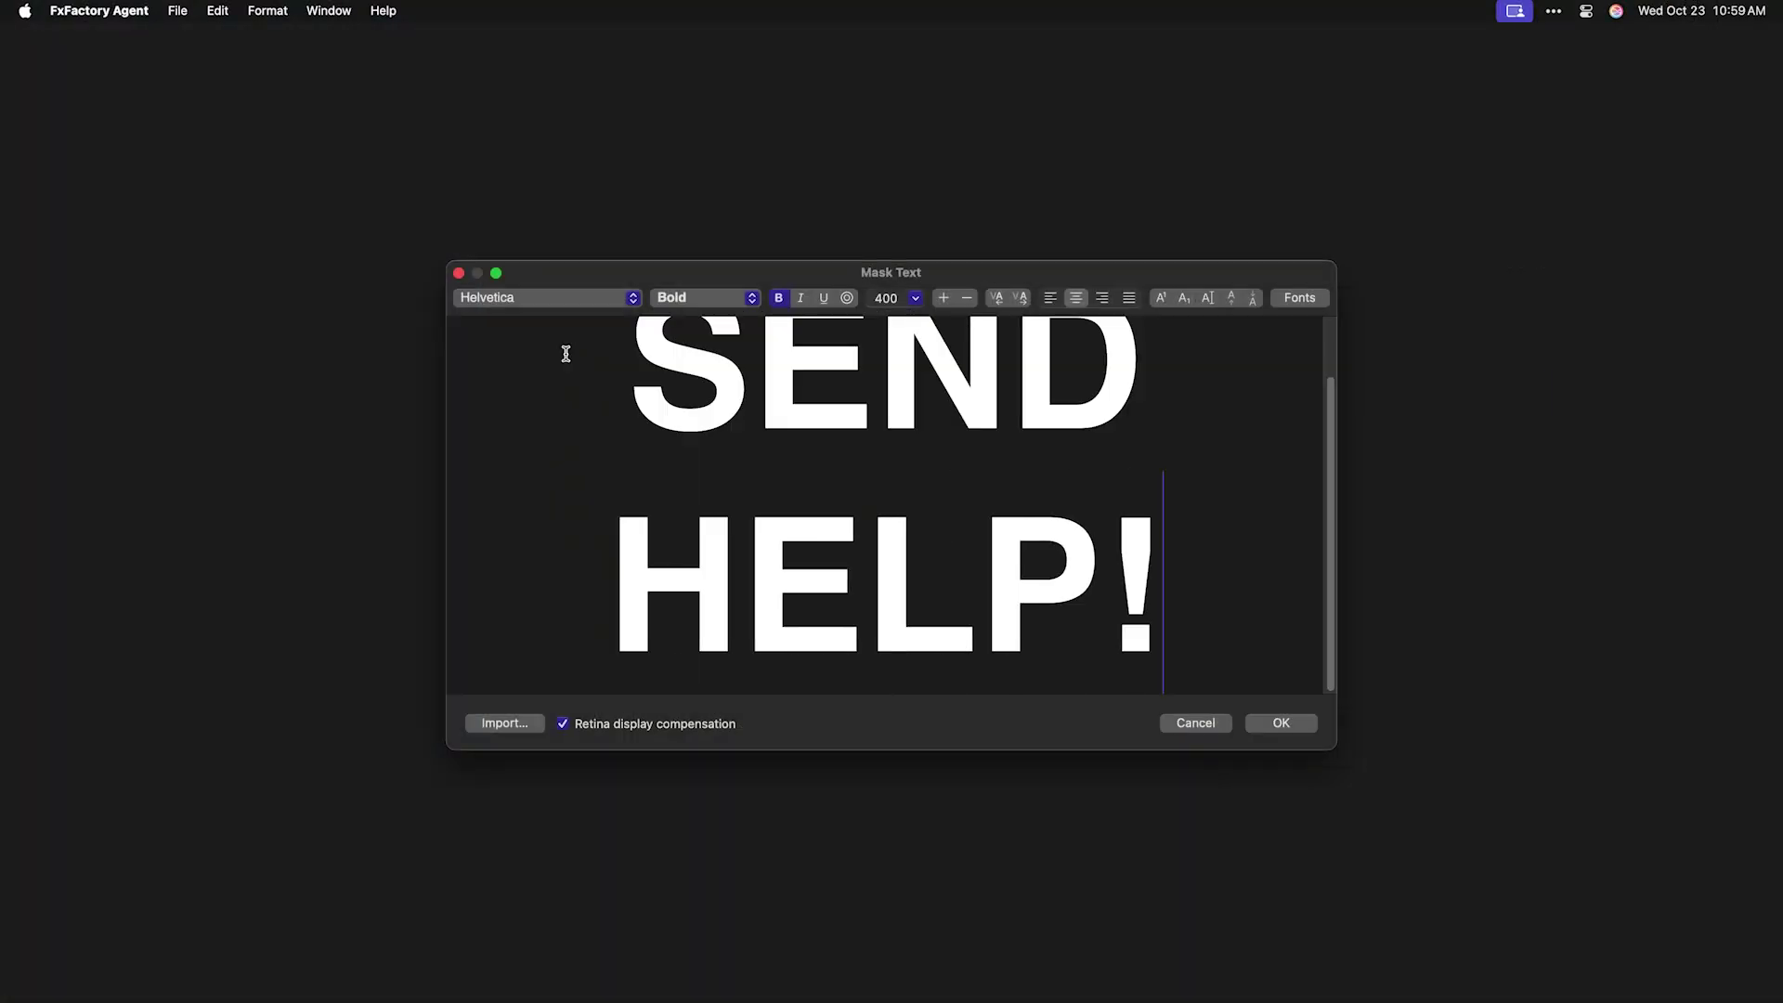
click(1304, 729)
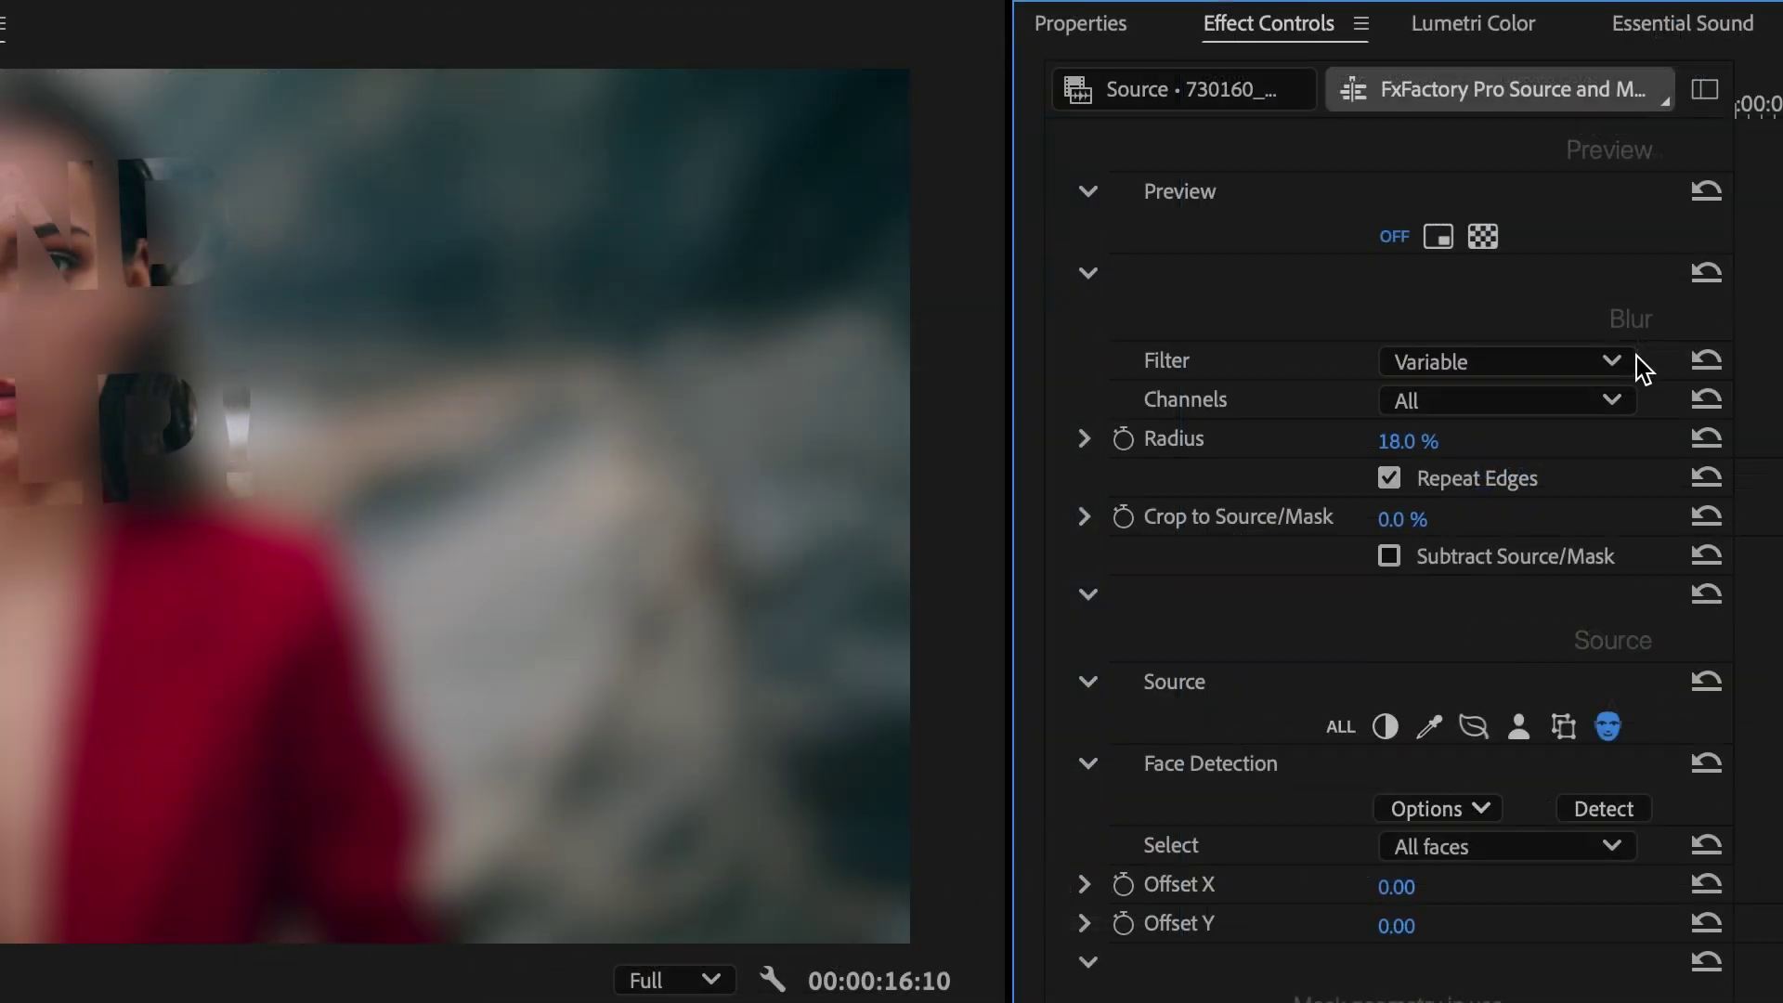
Step: Set the Blur filter to Gaussian at 10% radius, and try Crop to Source/Mask before returning it to 0%
click(1630, 364)
click(1546, 416)
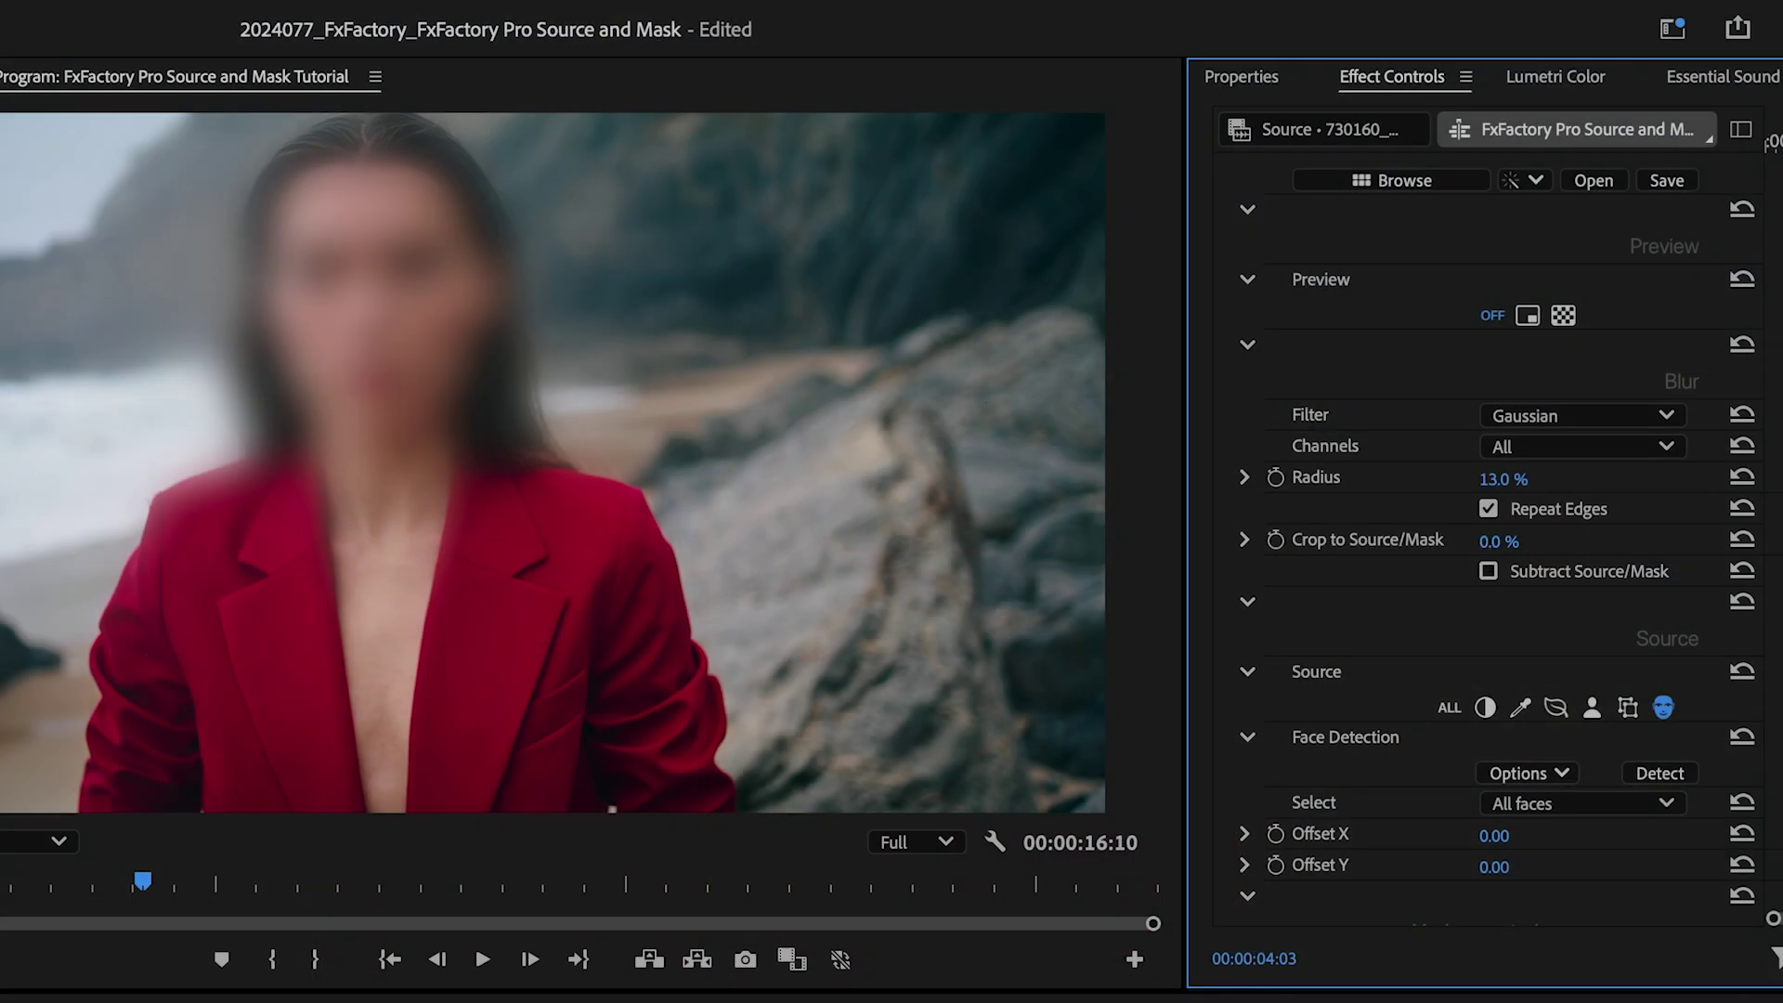
drag(1499, 542, 1617, 541)
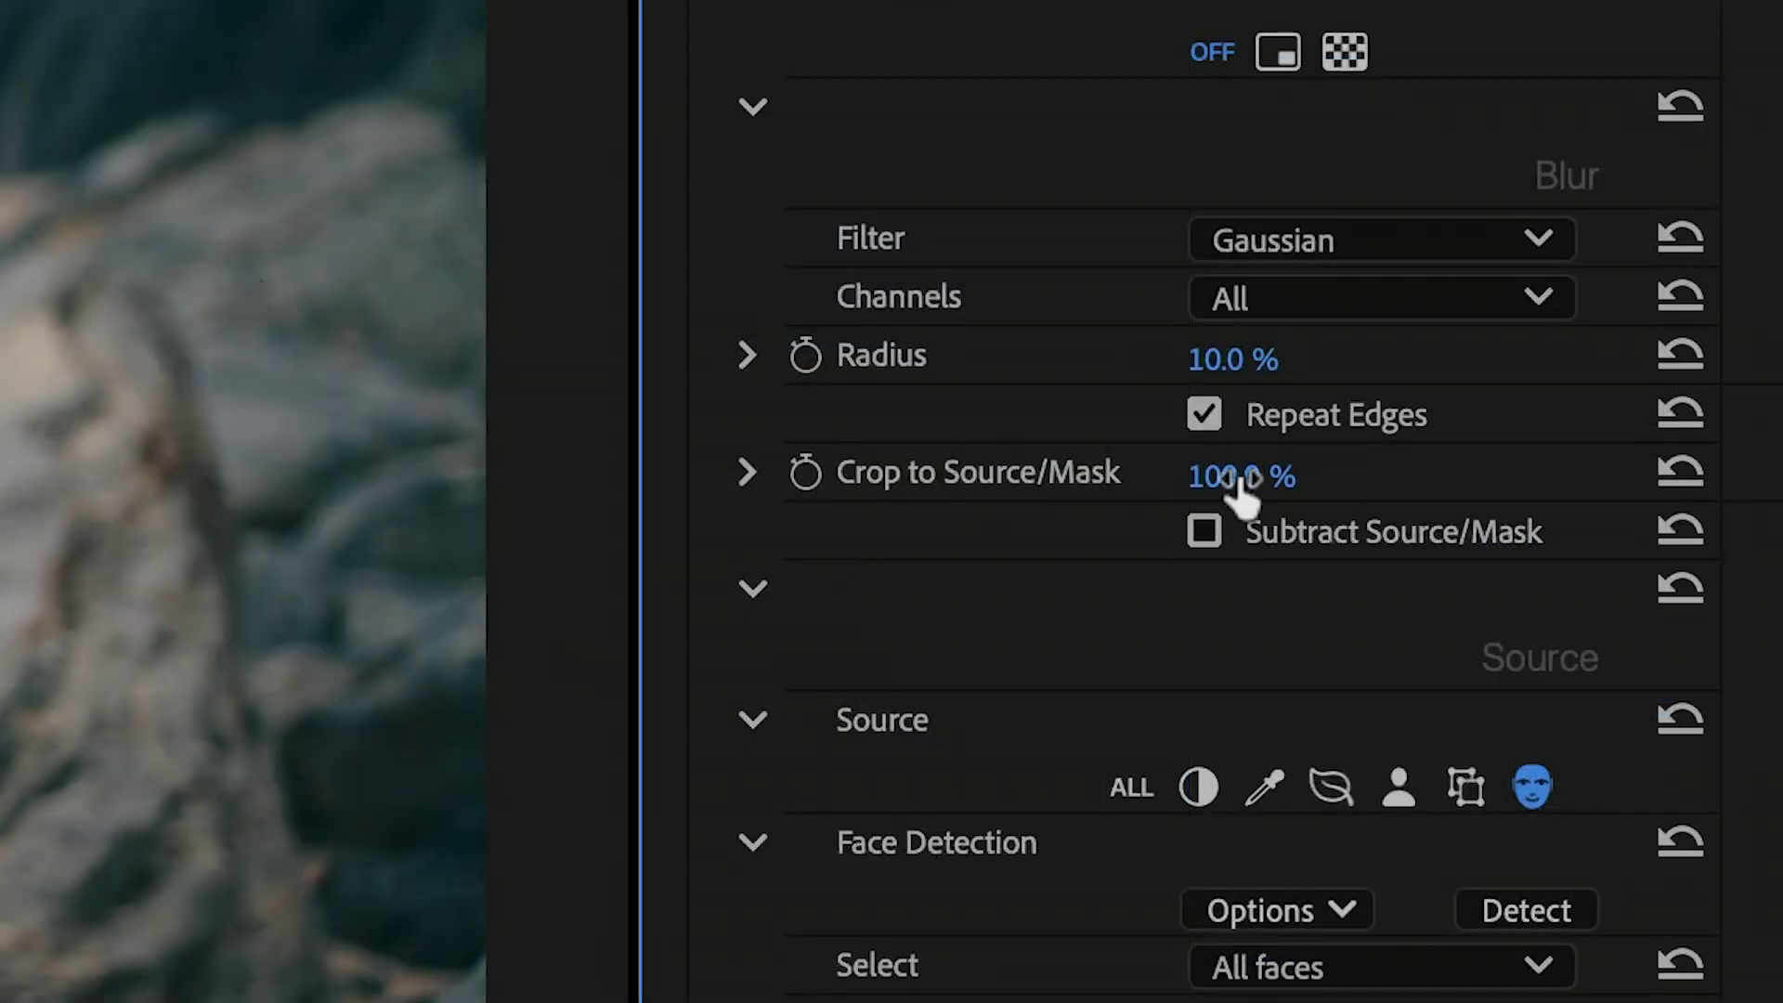
drag(1508, 550, 1439, 550)
drag(1257, 474, 1189, 474)
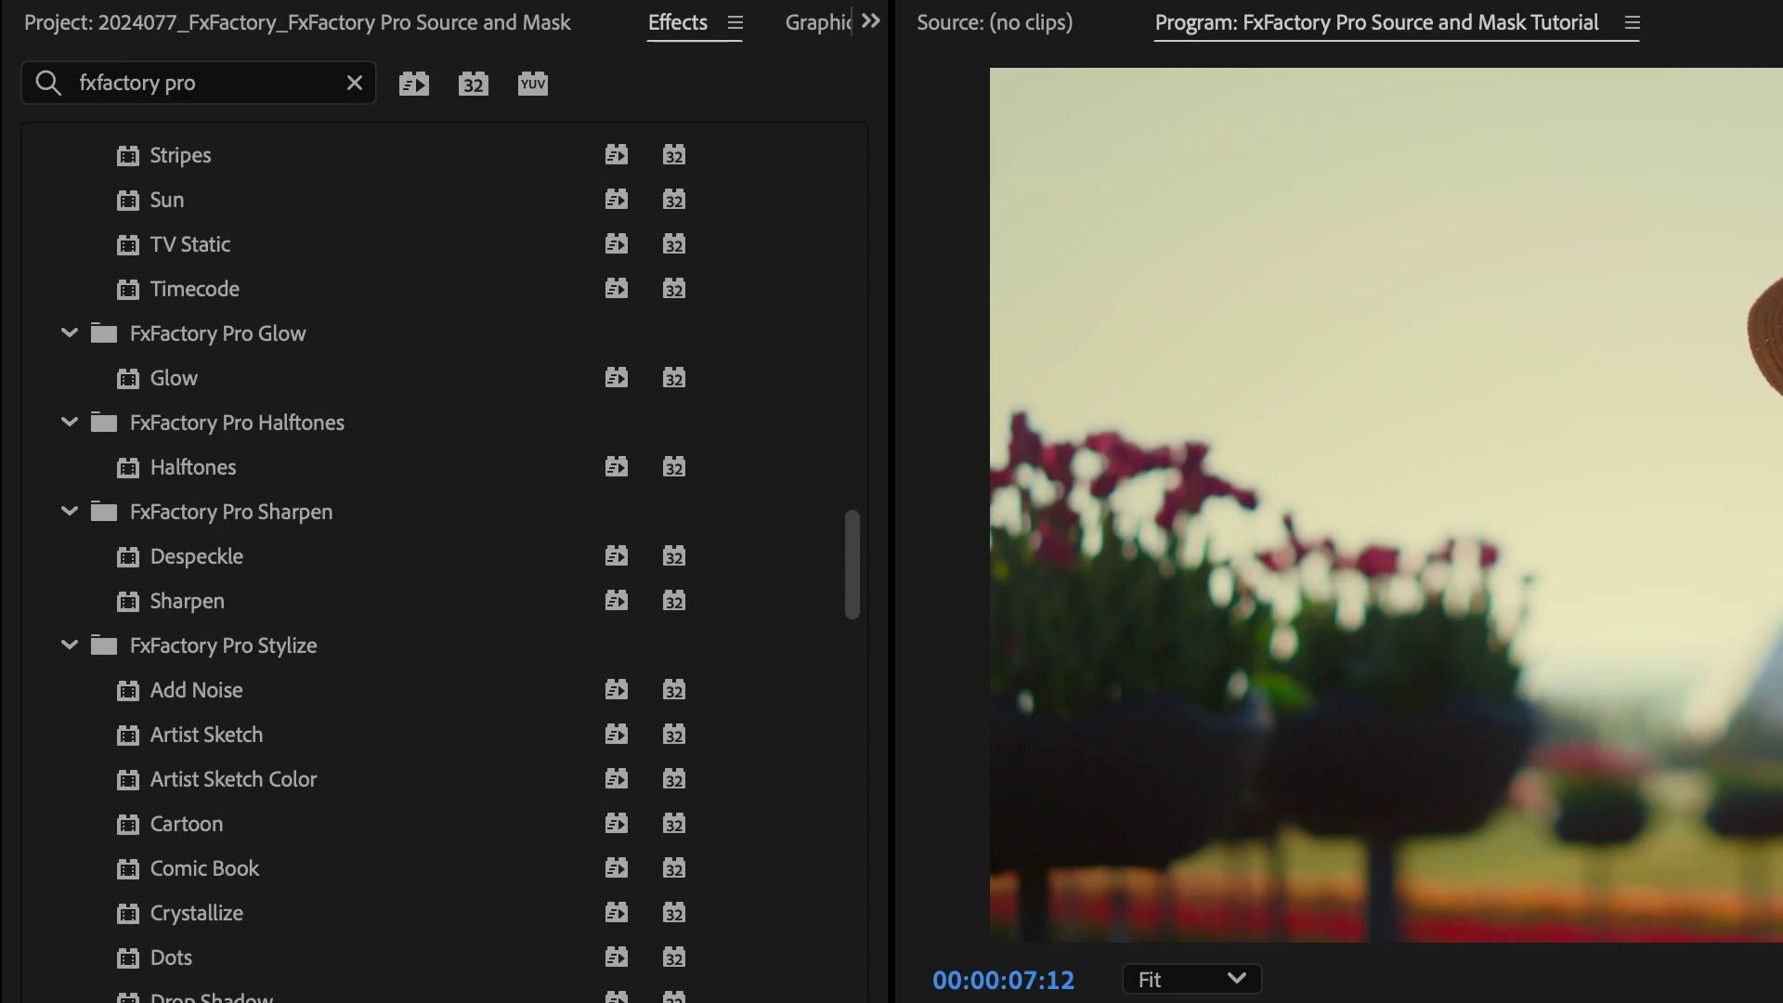
Step: Apply Halftones to the middle beach clip, keyed to the Person contour source
click(221, 483)
drag(193, 467, 832, 808)
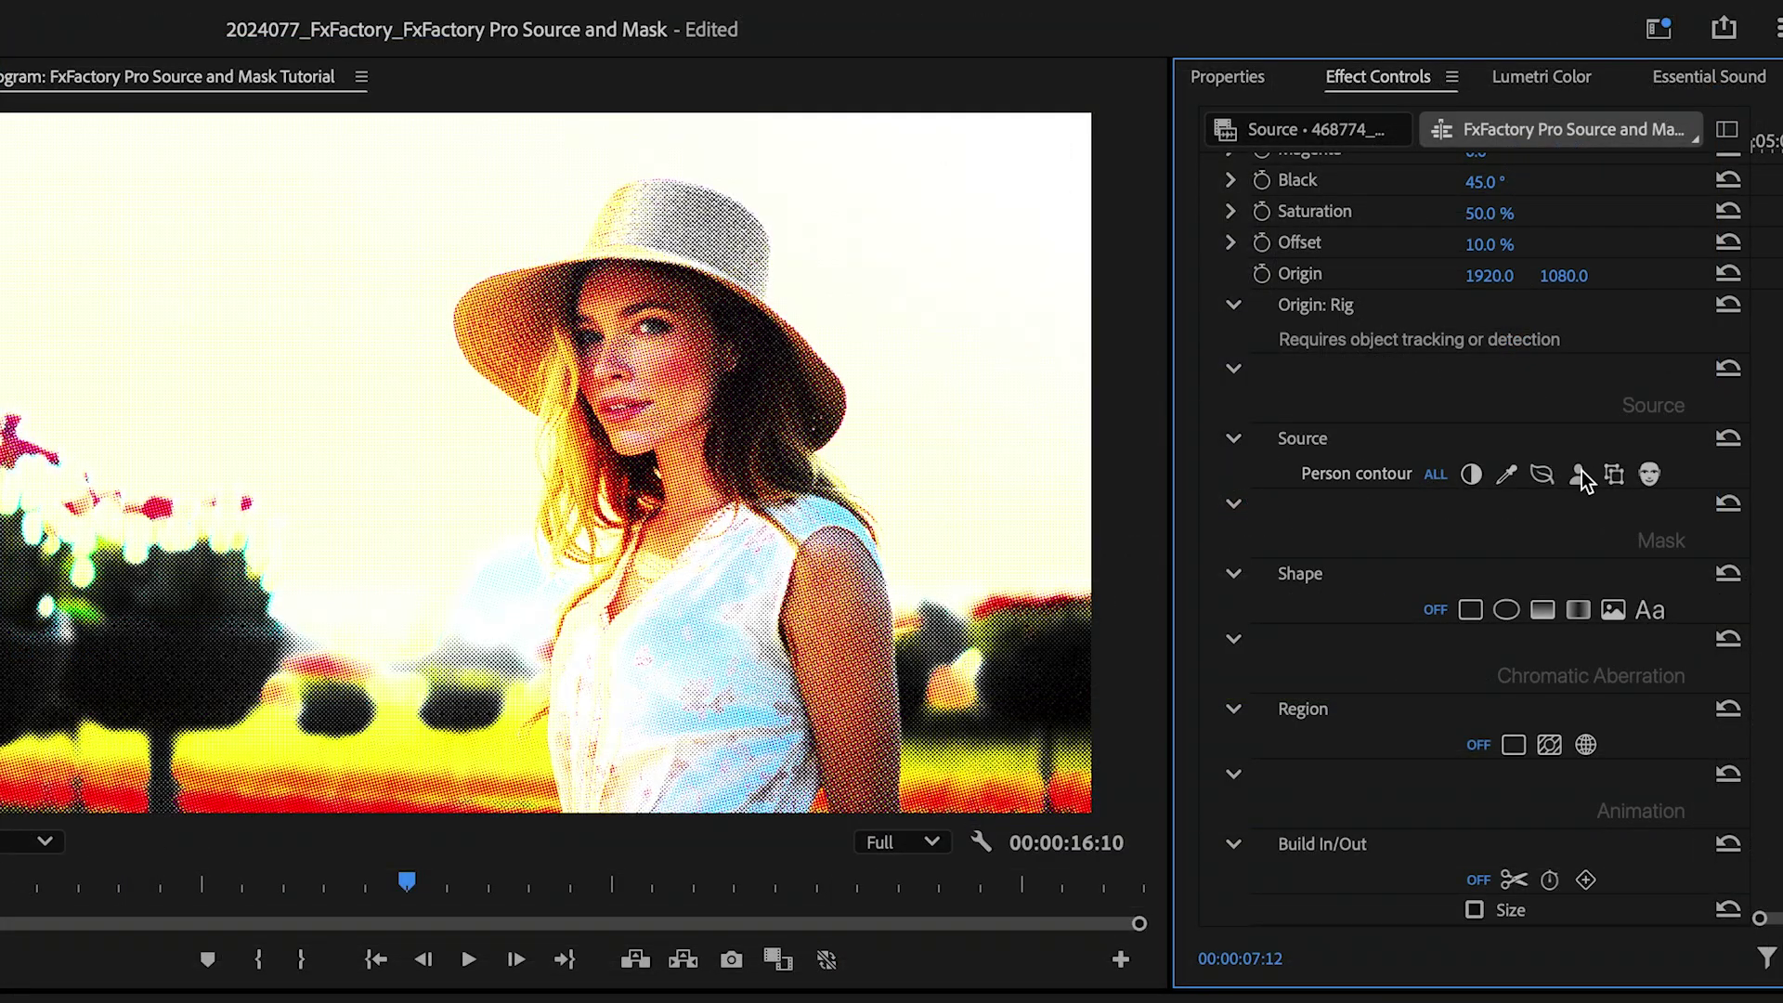
click(1577, 296)
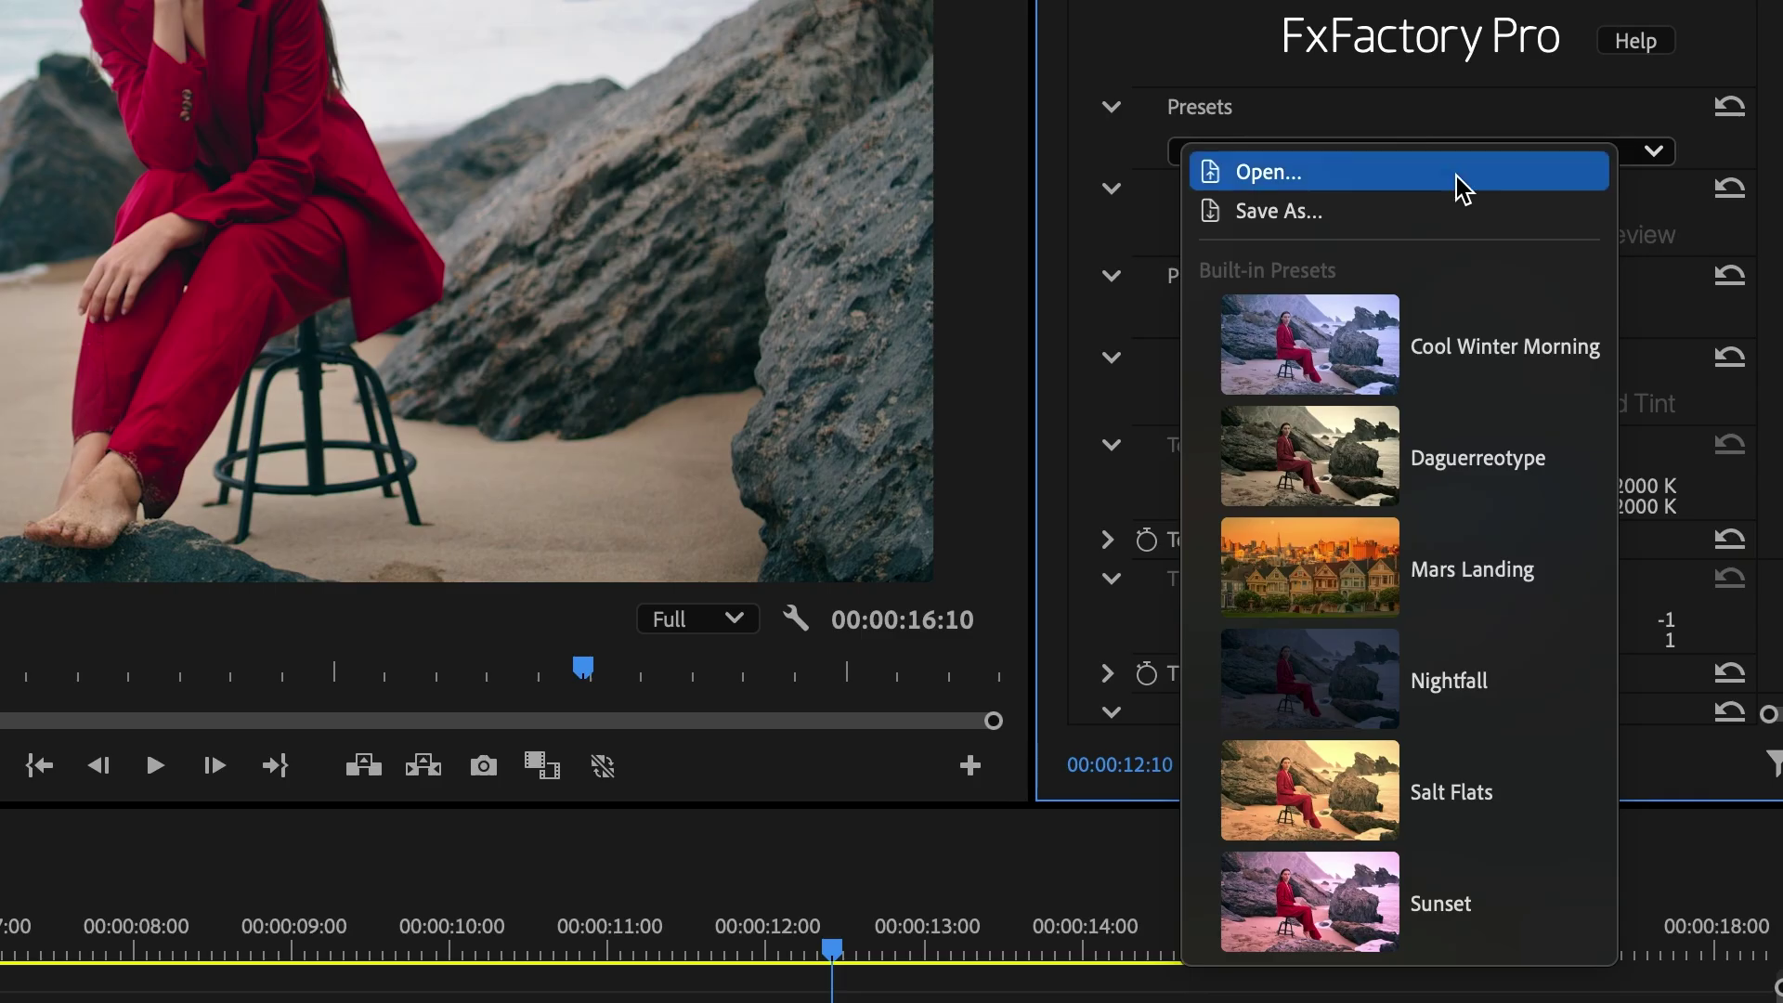
Step: Apply the Daguerreotype preset to the third clip through an inverted oval mask with 0.40 feather
click(1575, 477)
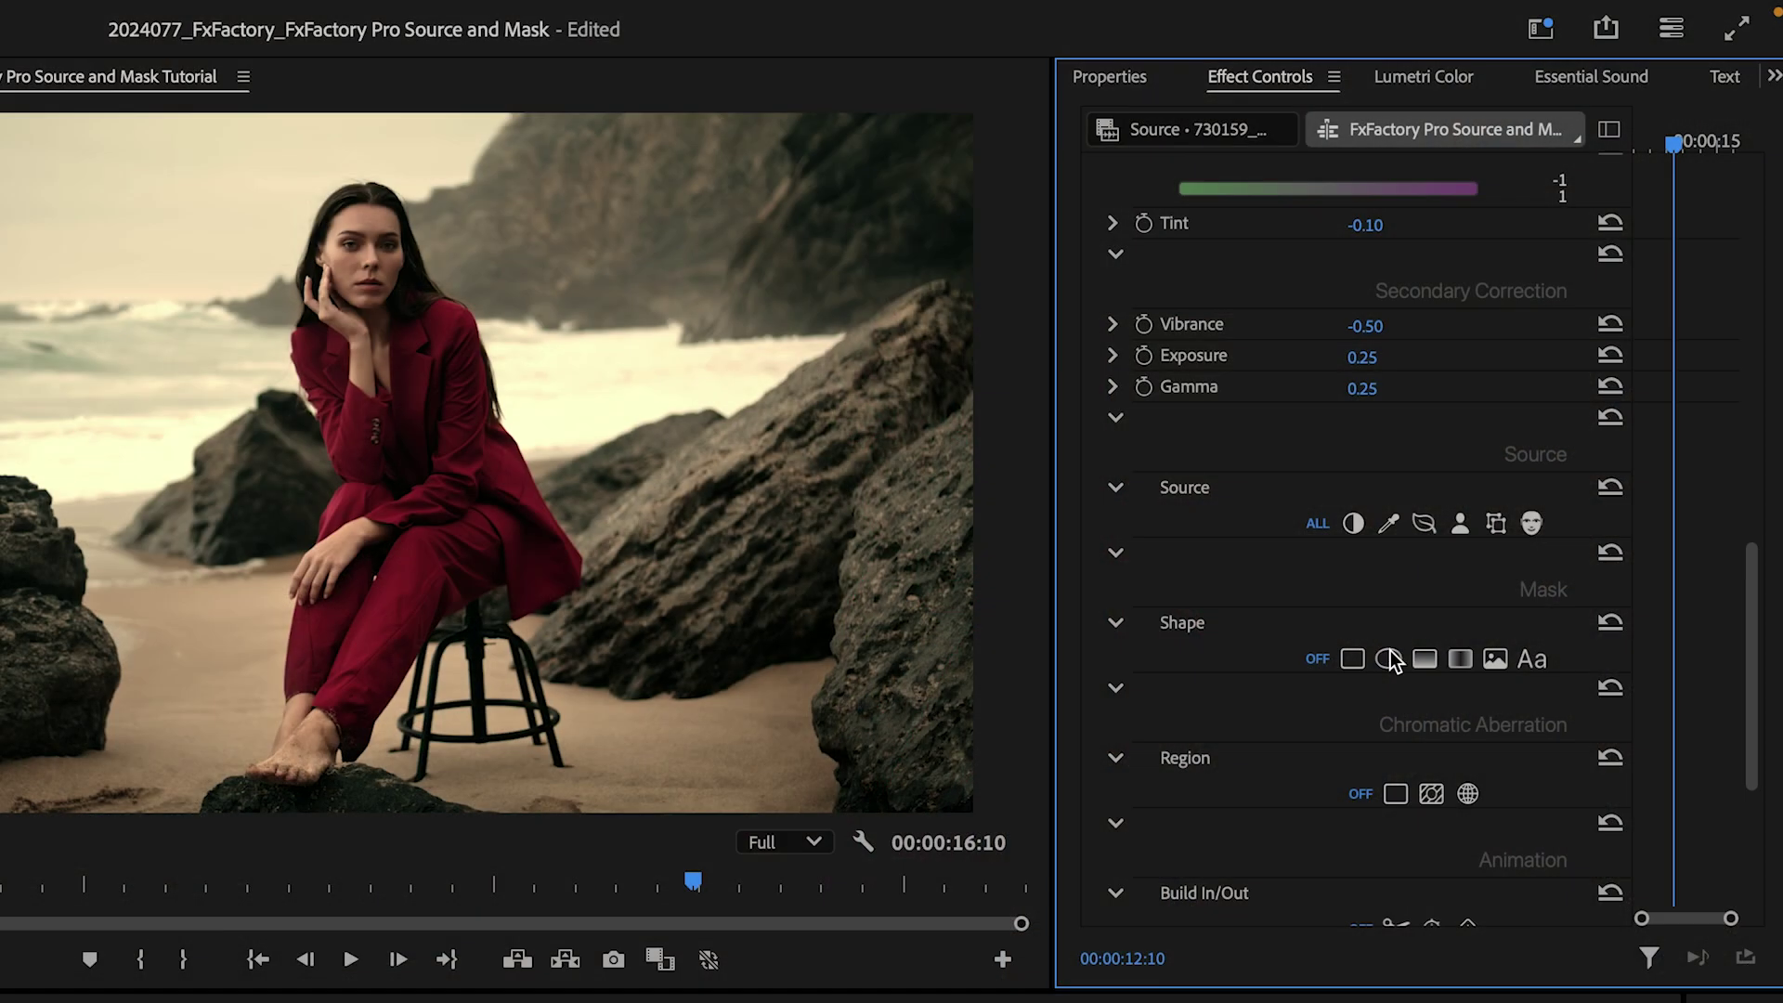
click(1390, 652)
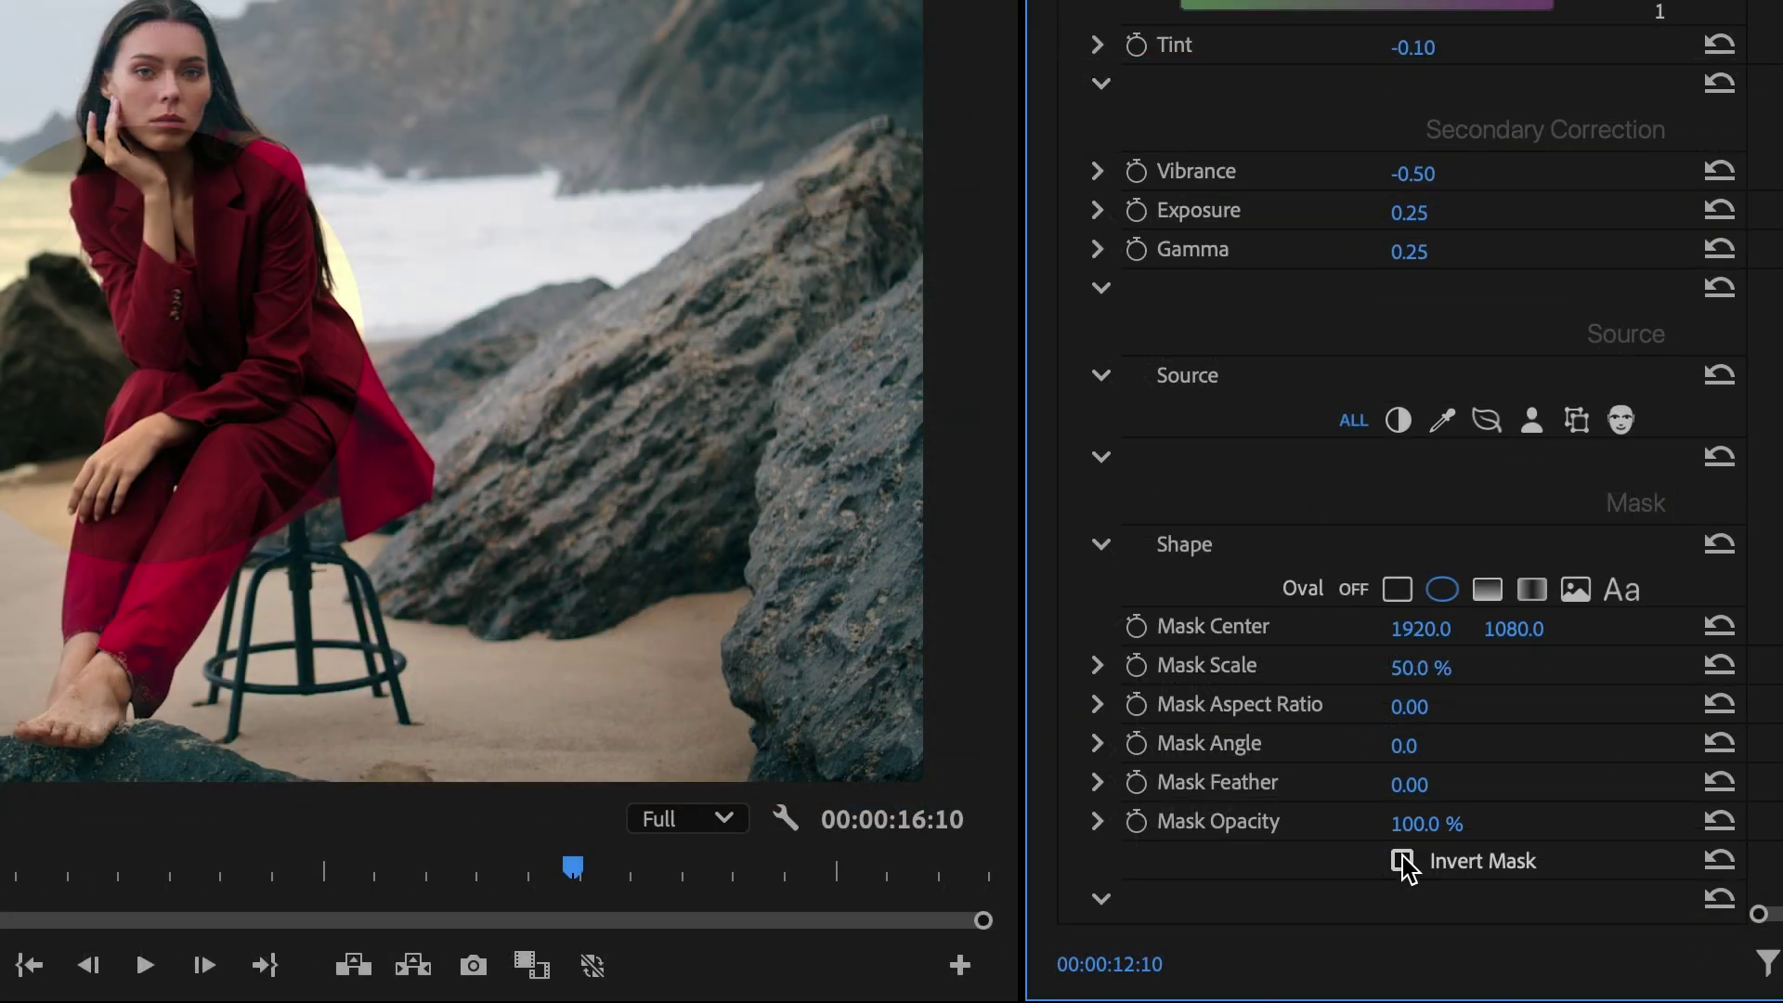
click(1357, 877)
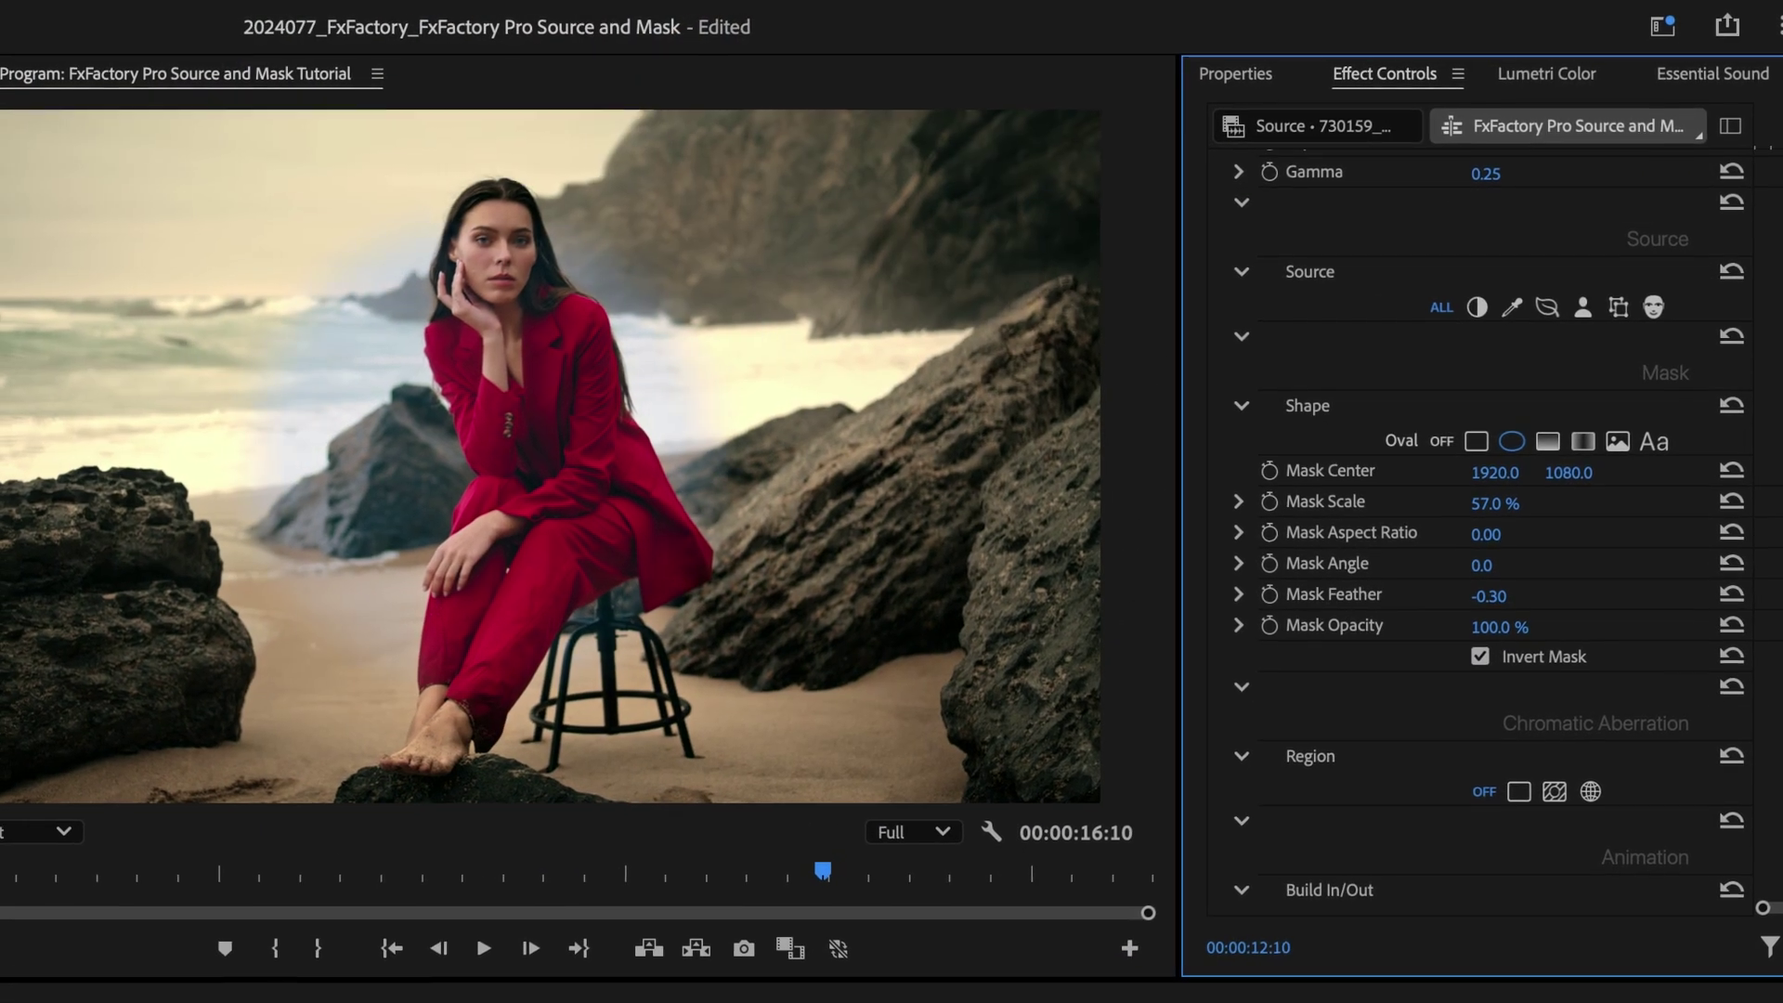
drag(1489, 595, 1512, 595)
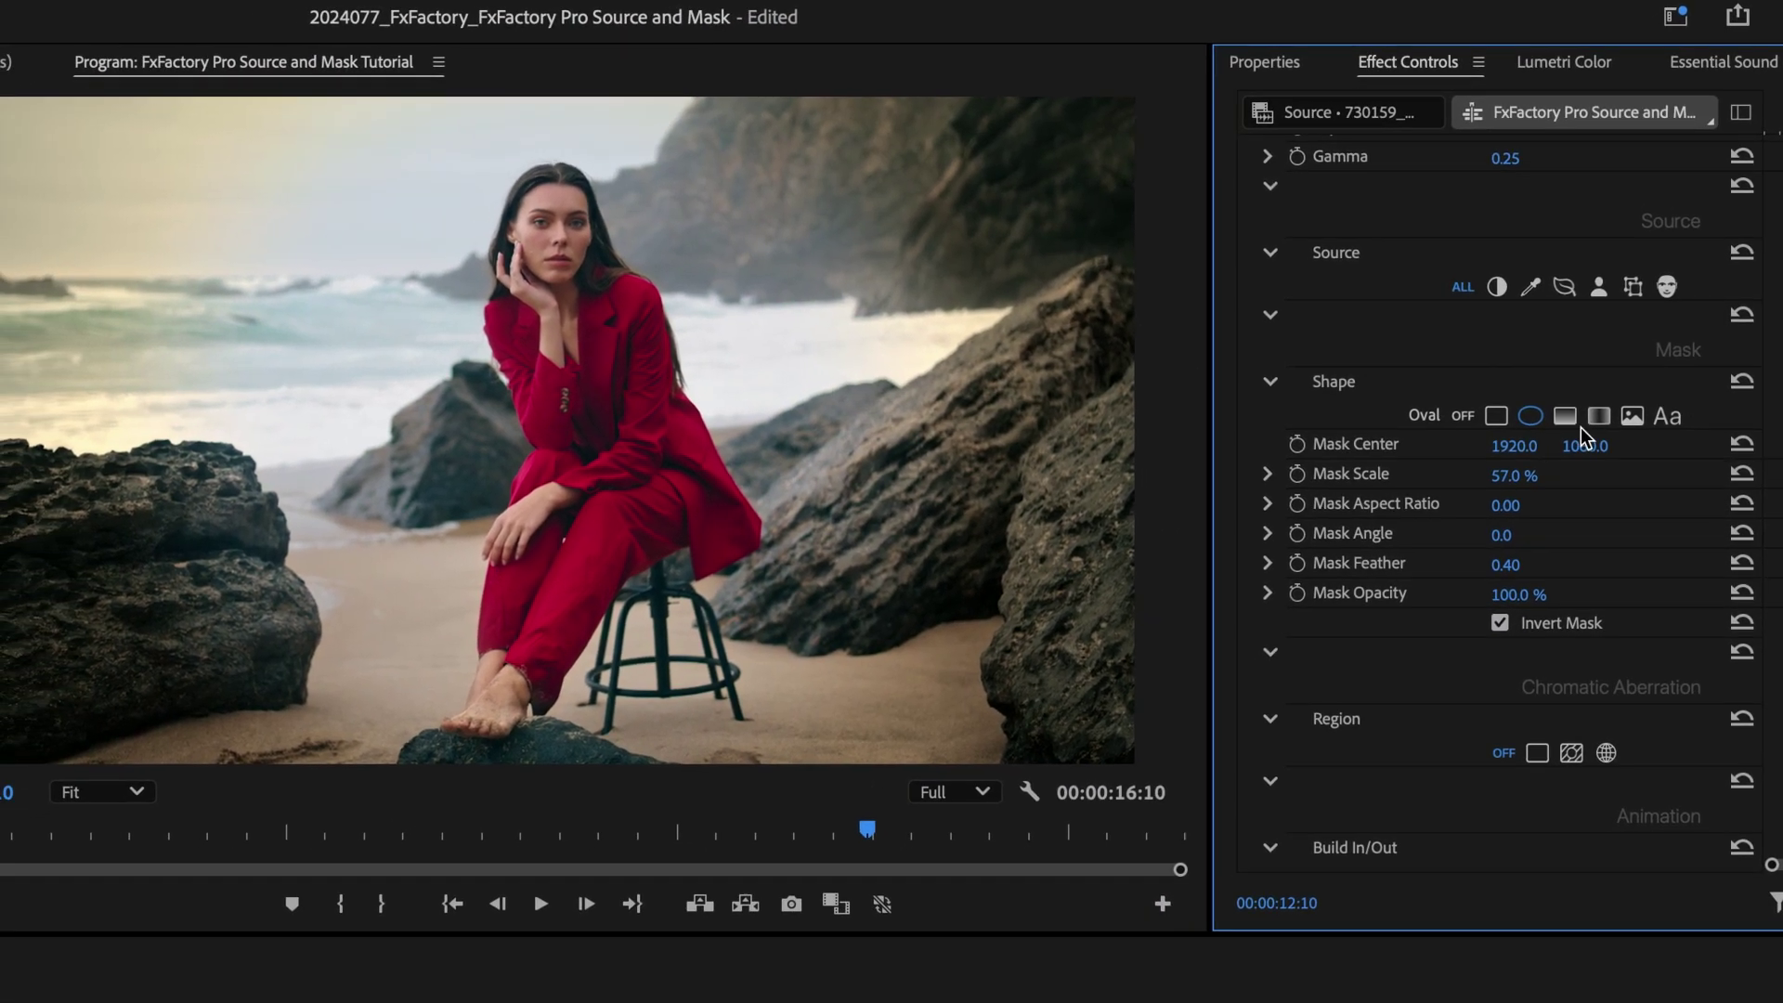